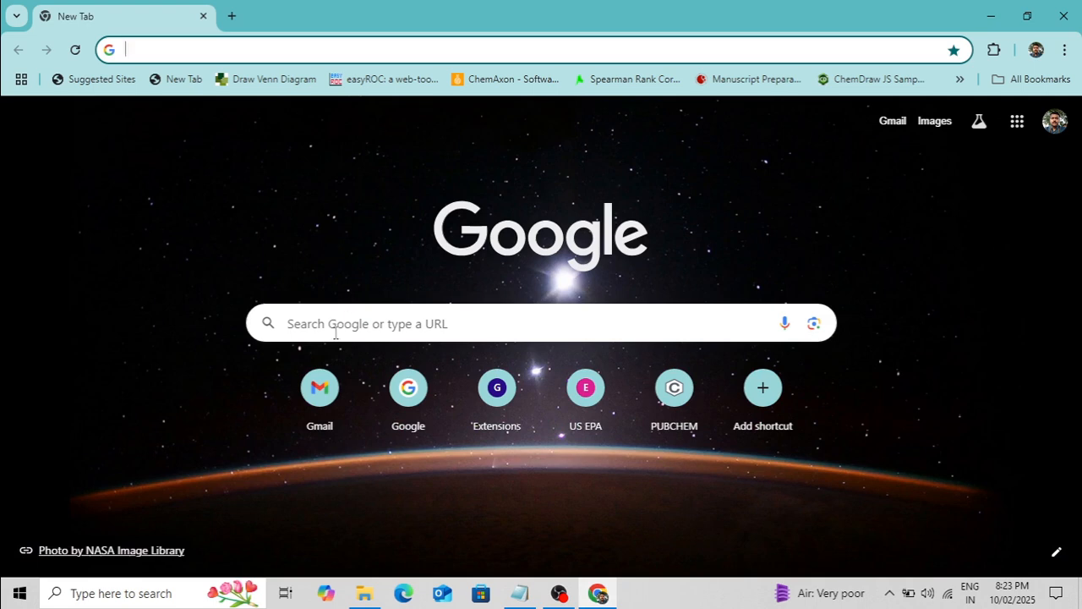
Step: Search the web for "charmm gui" and open the CHARMM-GUI front page
{"action": "type", "text": "charmm gui"}
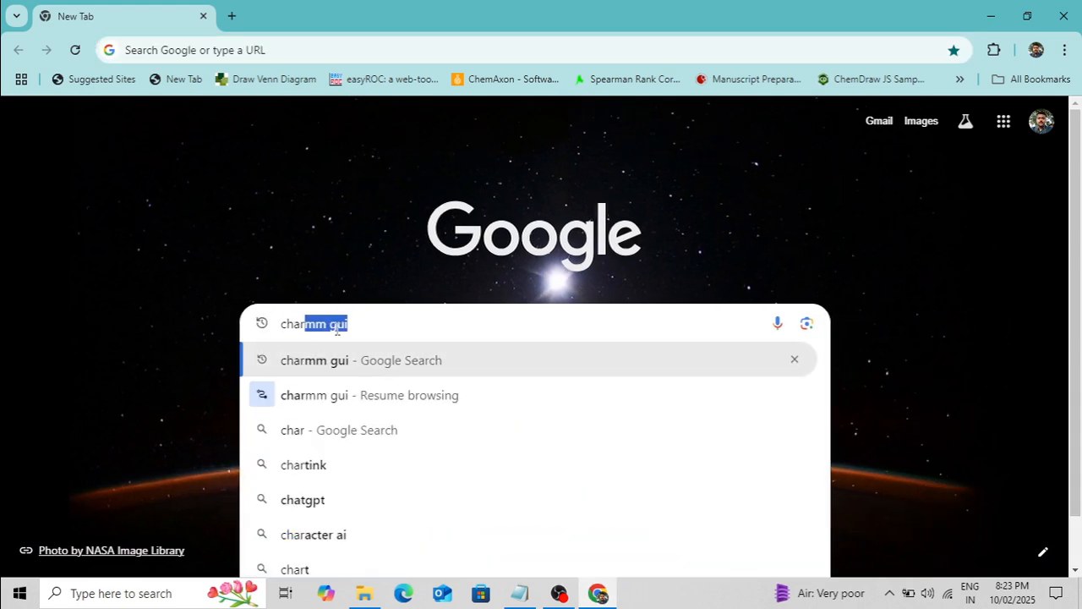
{"action": "left_click", "coordinate": [379, 370]}
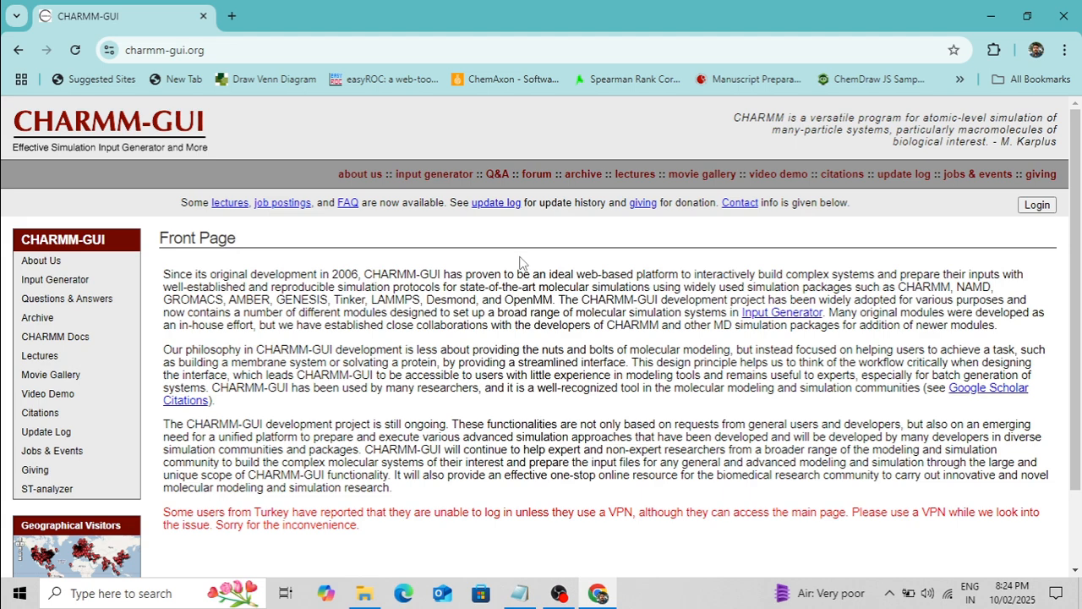
{"action": "scroll", "coordinate": [516, 269], "scroll_direction": "down", "scroll_amount": 3}
{"action": "scroll", "coordinate": [515, 265], "scroll_direction": "up", "scroll_amount": 3}
Step: Open the Input Generator, log in with the account e-mail and password, and go to Solution Builder
{"action": "left_click", "coordinate": [71, 288]}
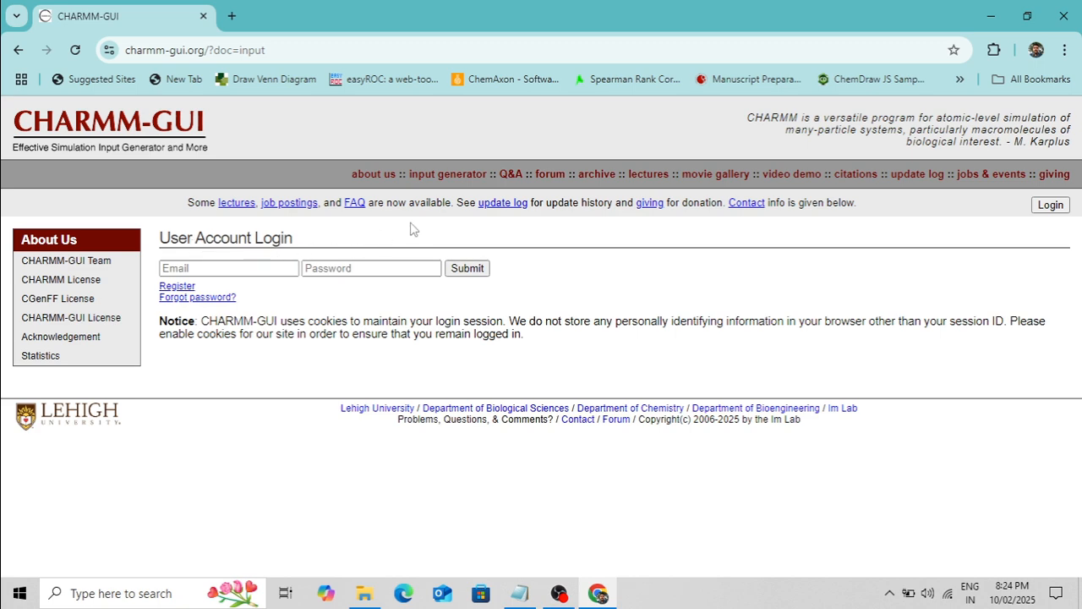
{"action": "left_click", "coordinate": [245, 268]}
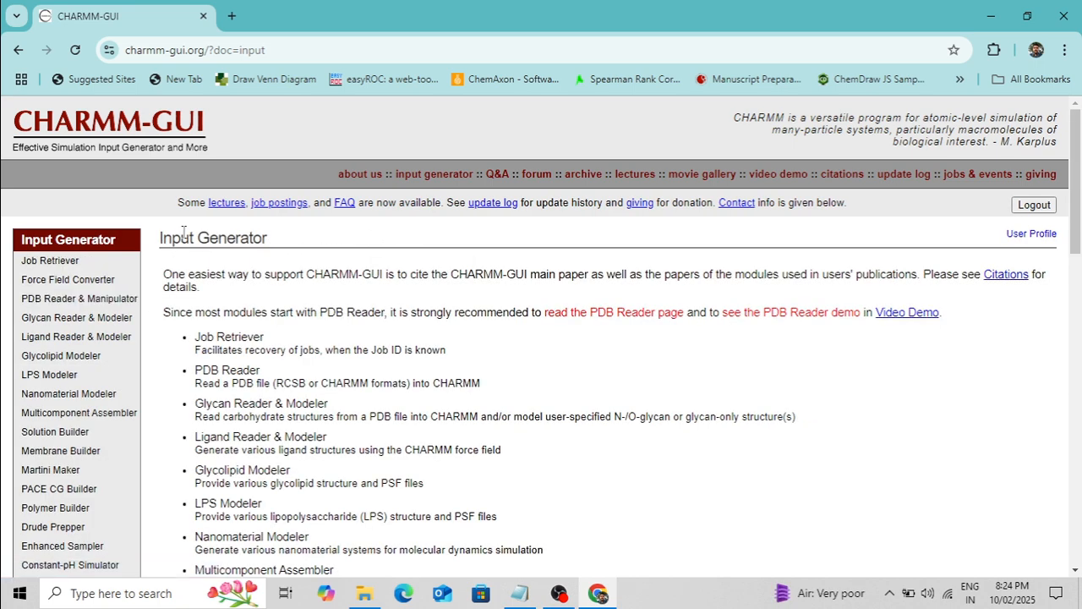
{"action": "left_click", "coordinate": [56, 433]}
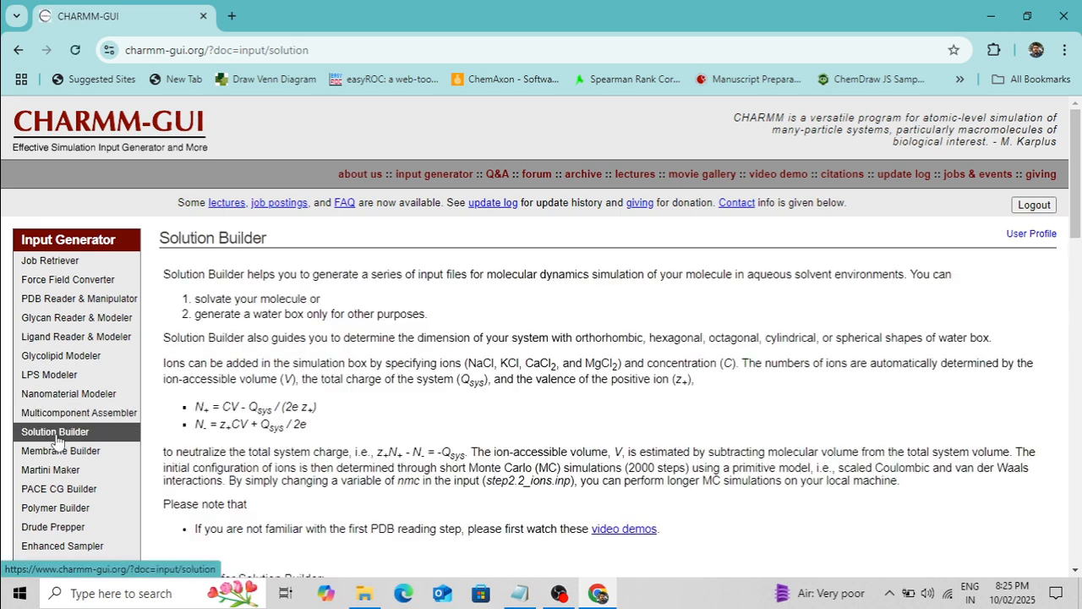
Step: Upload complex.pdb from the Desktop's Tutorial folder as the protein solution system, enable Check/Correct PDB Format, and proceed to model/chain selection
{"action": "scroll", "coordinate": [427, 230], "scroll_direction": "down", "scroll_amount": 6}
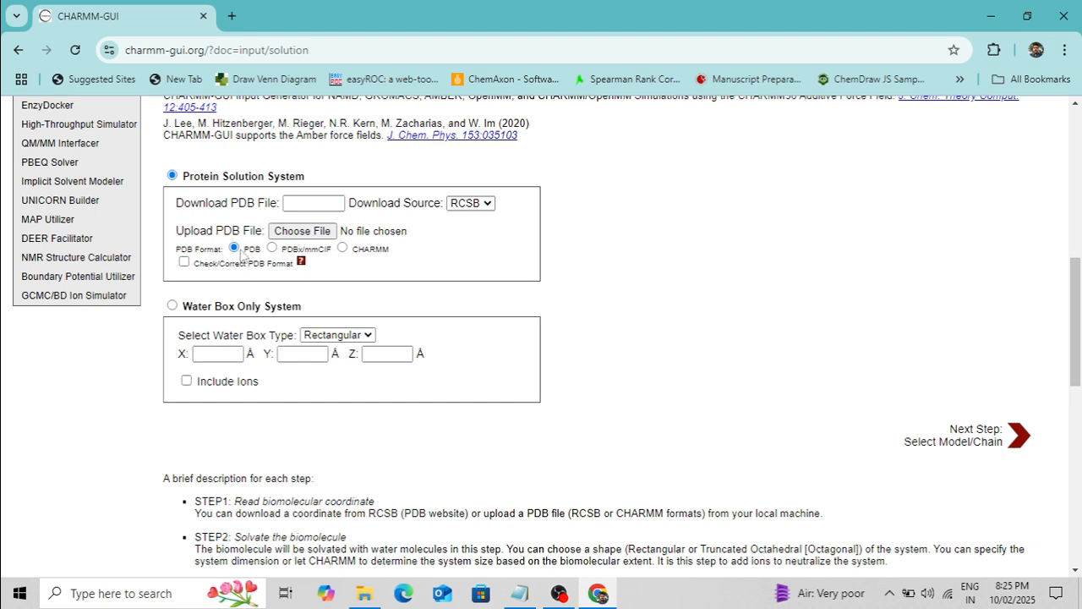
{"action": "left_click", "coordinate": [316, 236]}
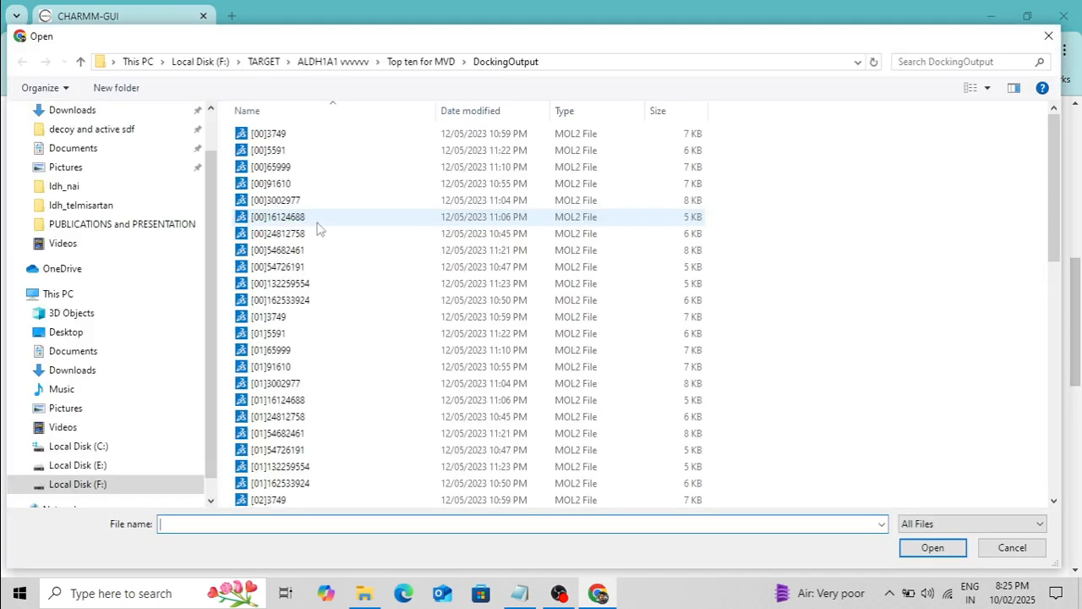
{"action": "scroll", "coordinate": [83, 135], "scroll_direction": "up", "scroll_amount": 1}
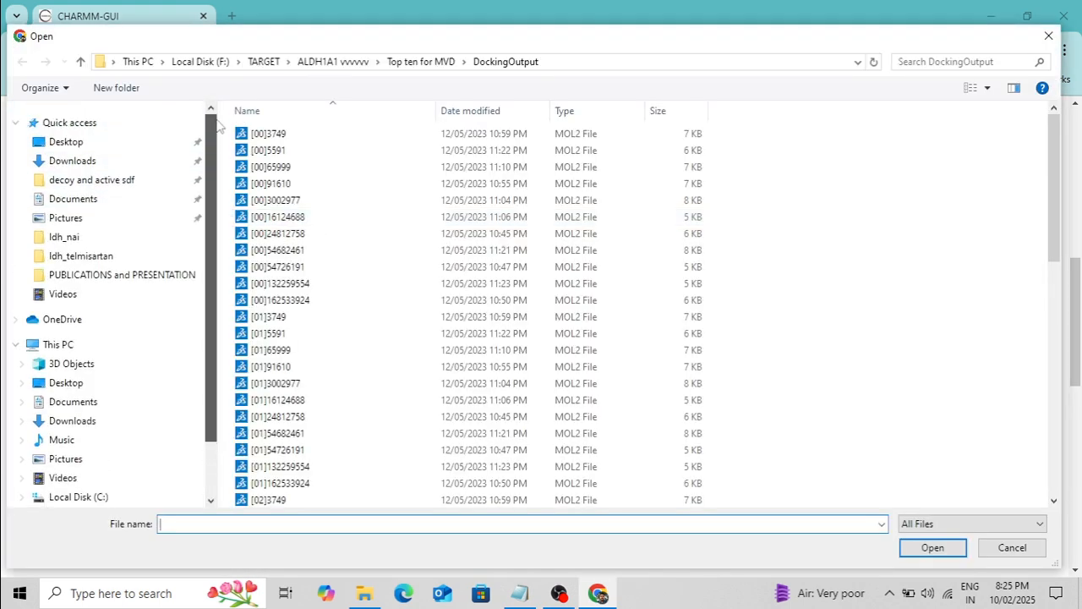
{"action": "left_click", "coordinate": [72, 142]}
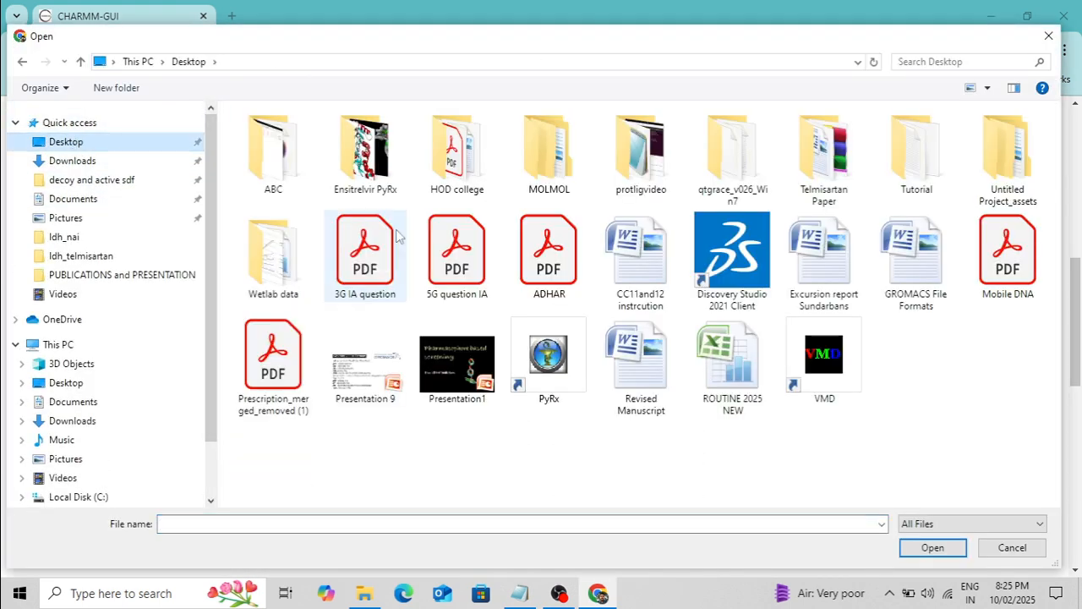
{"action": "double_click", "coordinate": [892, 163]}
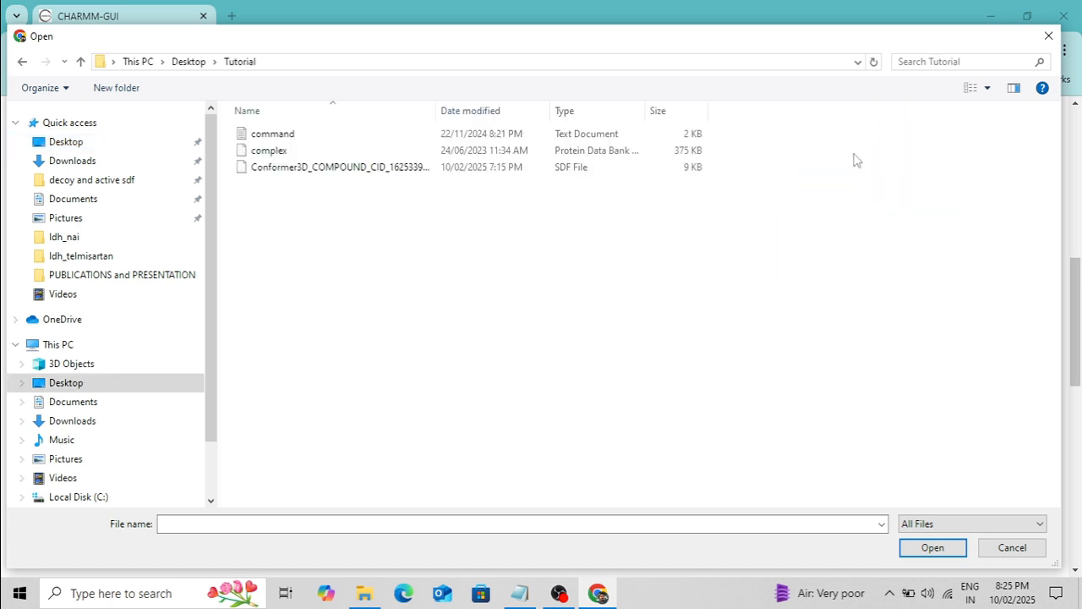
{"action": "left_click", "coordinate": [287, 153]}
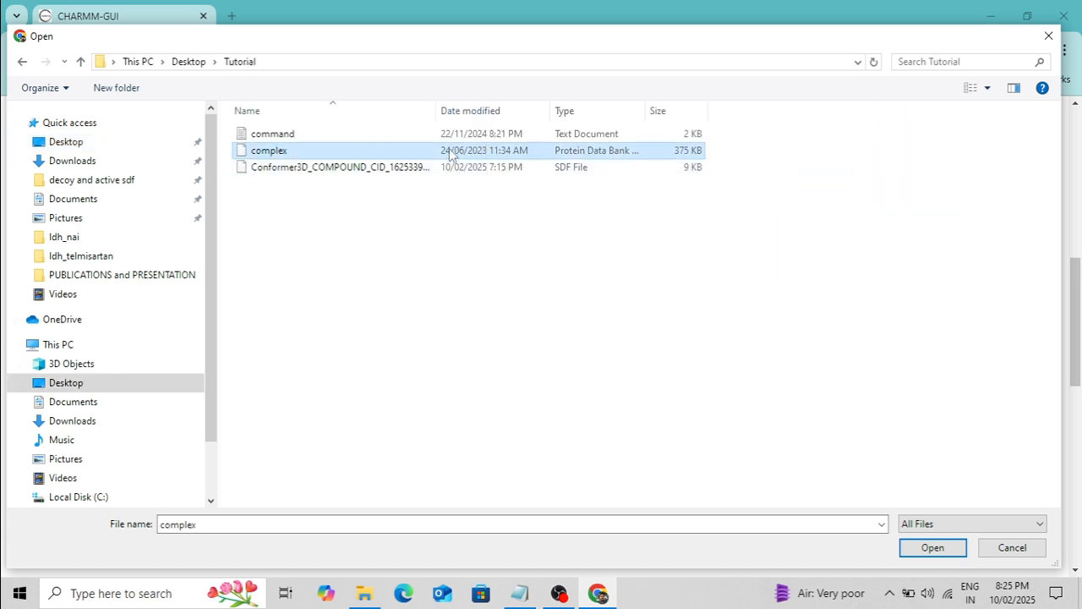
{"action": "left_click", "coordinate": [933, 547]}
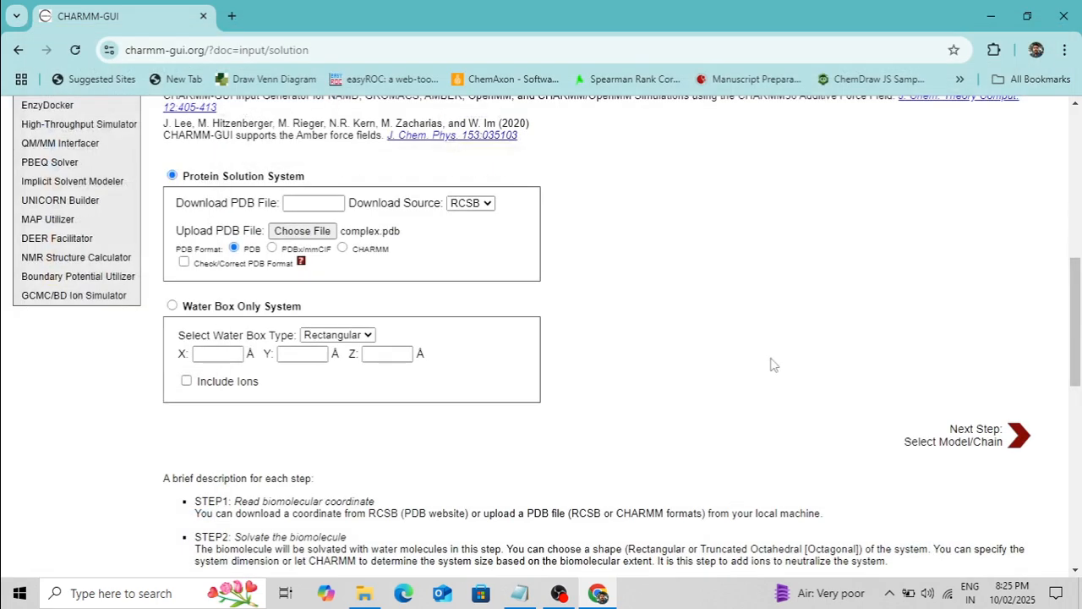
{"action": "left_click", "coordinate": [184, 262]}
{"action": "left_click", "coordinate": [1020, 435]}
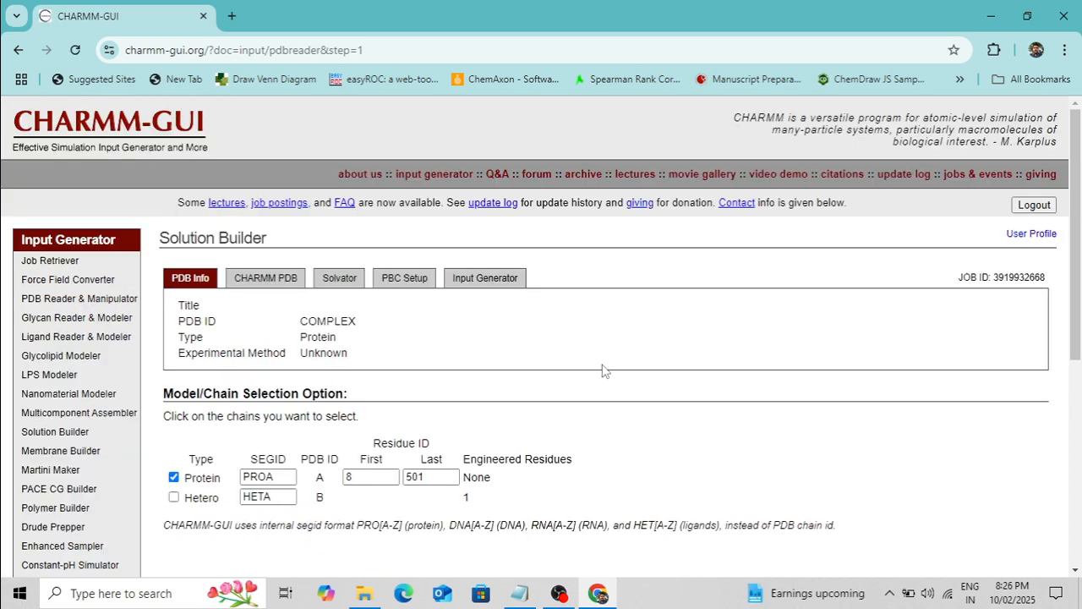
Step: Include the hetero chain HETA along with protein chain PROA and proceed to the PDB manipulation options
{"action": "scroll", "coordinate": [605, 369], "scroll_direction": "down", "scroll_amount": 2}
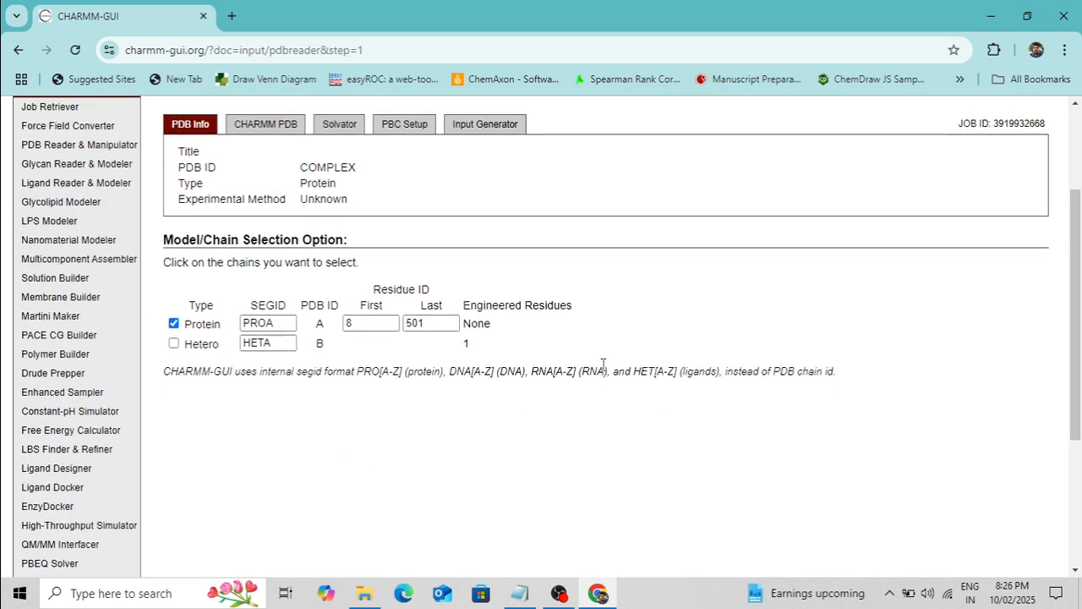
{"action": "scroll", "coordinate": [607, 369], "scroll_direction": "up", "scroll_amount": 1}
{"action": "scroll", "coordinate": [382, 295], "scroll_direction": "down", "scroll_amount": 1}
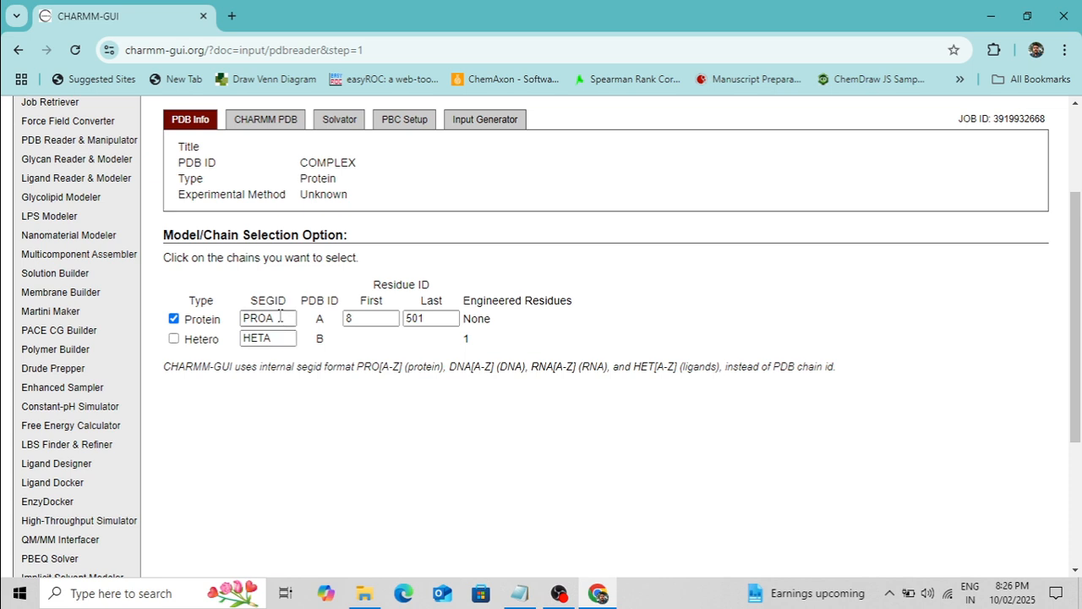
{"action": "double_click", "coordinate": [245, 318]}
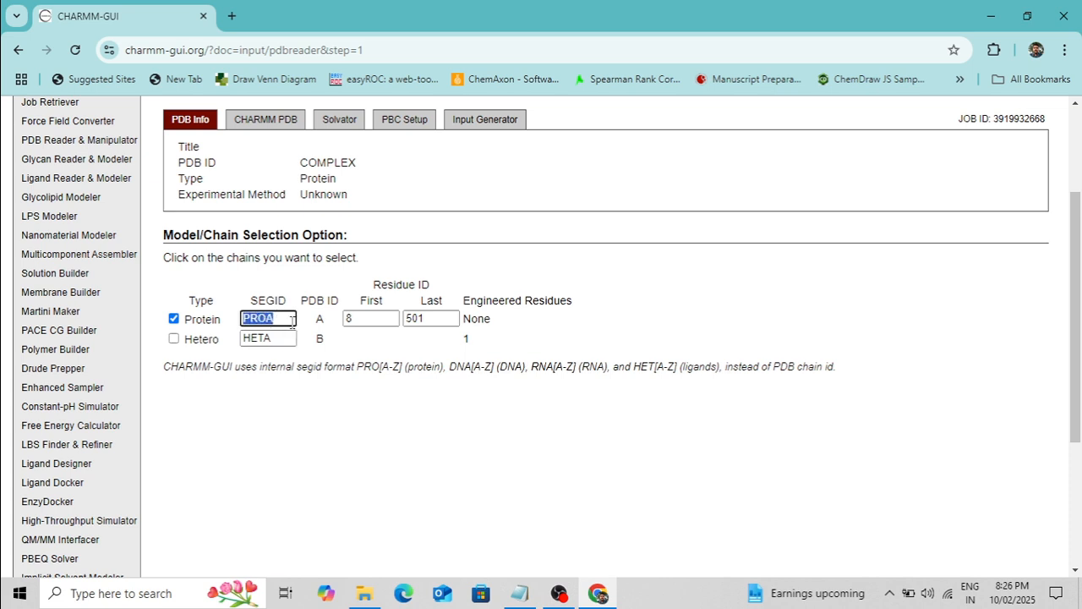
{"action": "double_click", "coordinate": [244, 337]}
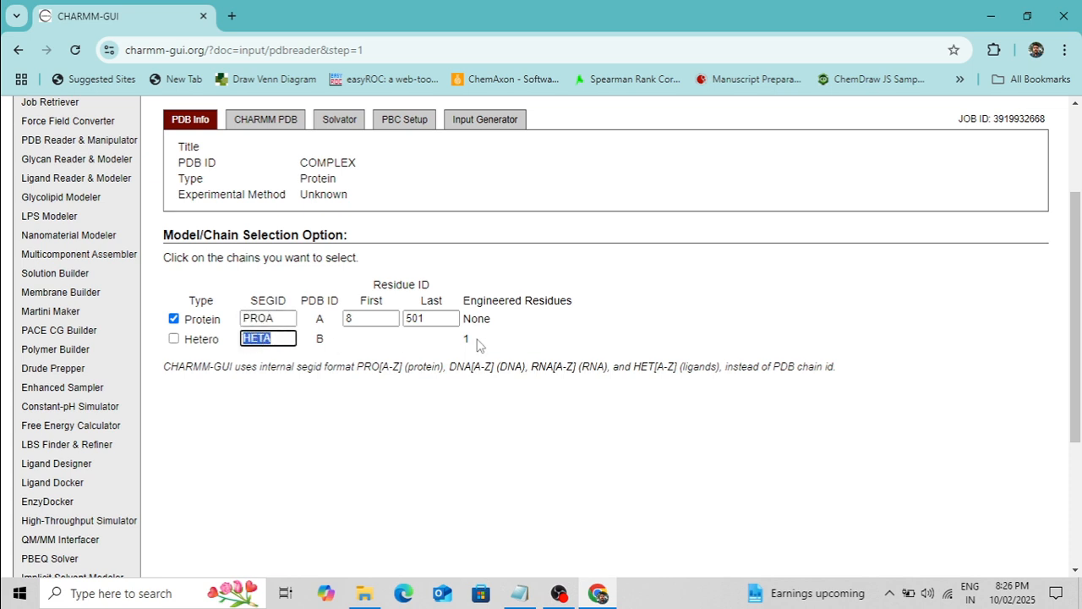
{"action": "left_click", "coordinate": [576, 334]}
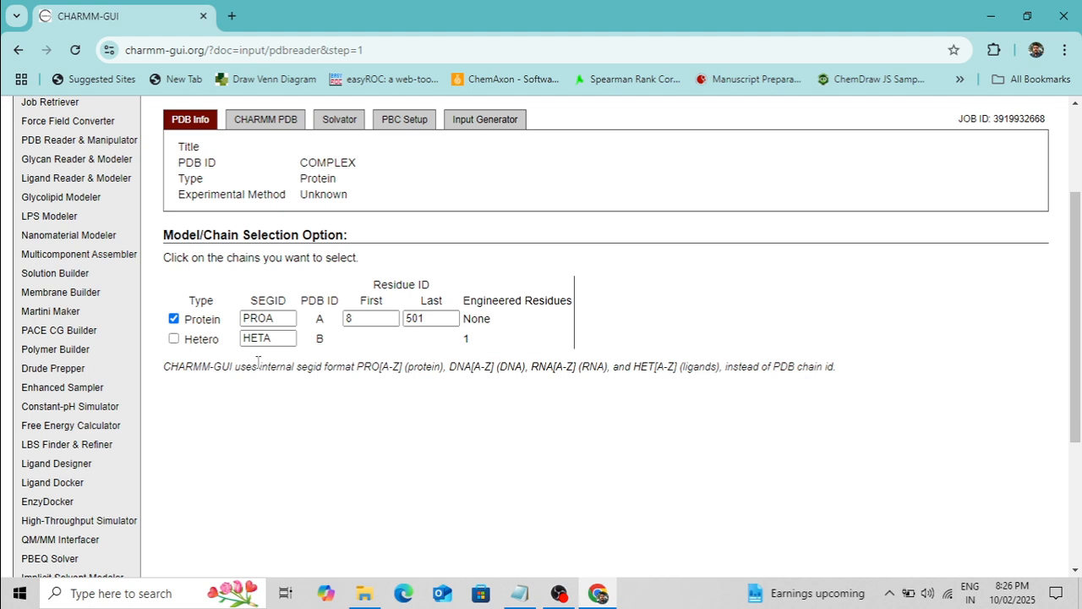
{"action": "left_click", "coordinate": [173, 340]}
{"action": "scroll", "coordinate": [633, 462], "scroll_direction": "down", "scroll_amount": 1}
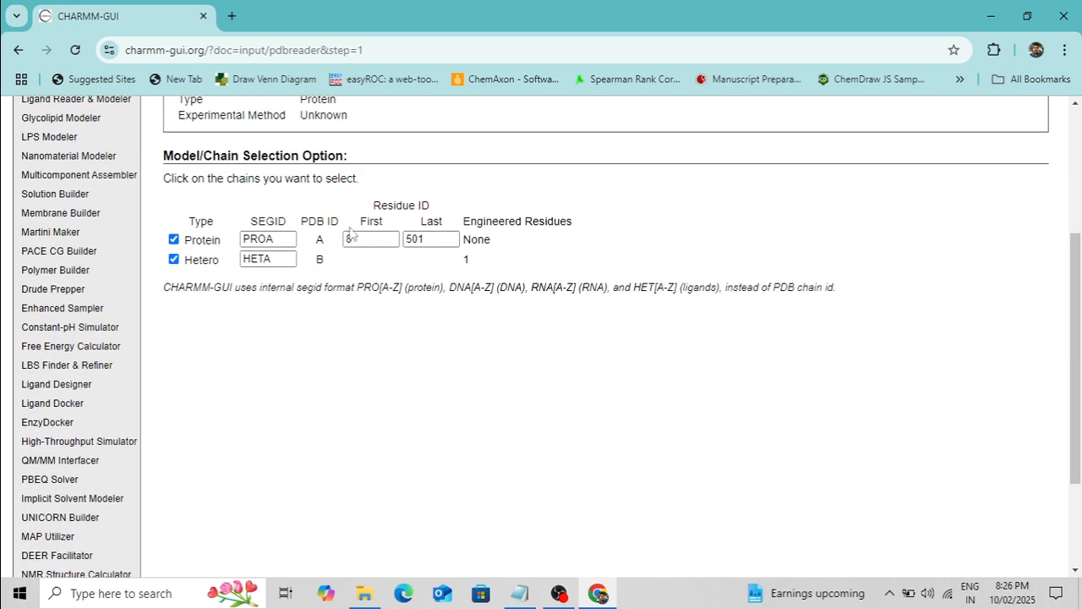
{"action": "scroll", "coordinate": [346, 235], "scroll_direction": "down", "scroll_amount": 2}
{"action": "left_click", "coordinate": [1018, 521]}
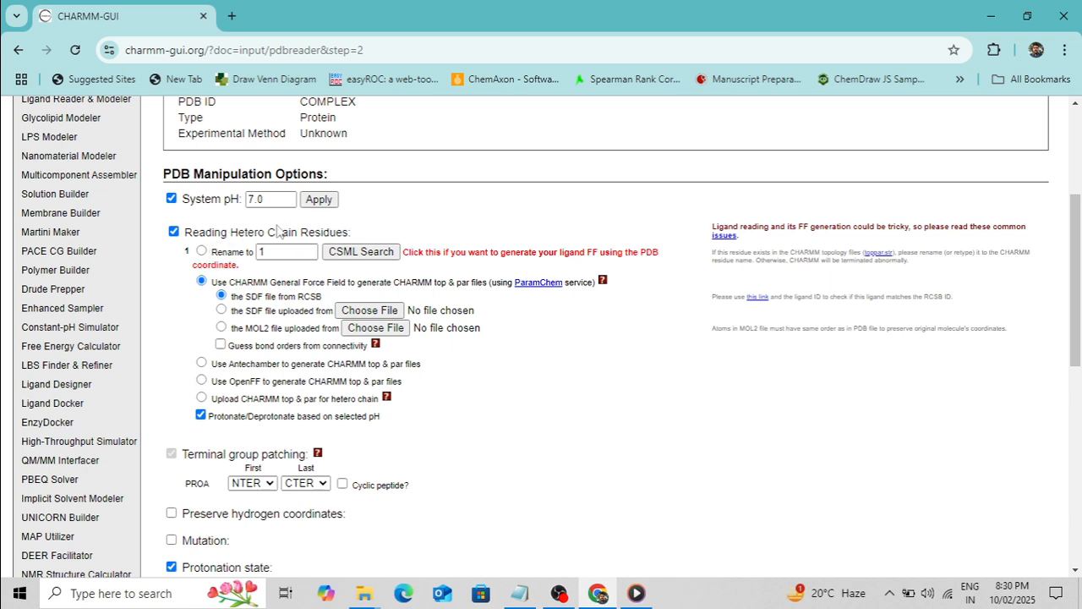
Step: Run a CSML search for hetero residue 1 and choose to parameterize the ligand force field using PDB coordinates
{"action": "left_click", "coordinate": [202, 252]}
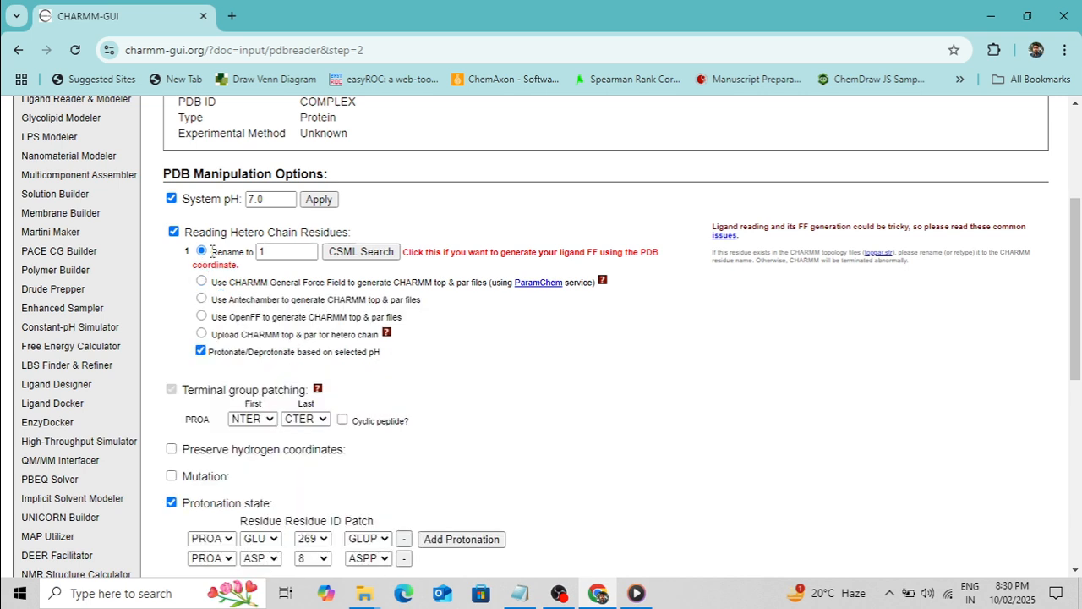
{"action": "left_click", "coordinate": [375, 253]}
{"action": "left_click_drag", "start_coordinate": [480, 15], "coordinate": [701, 22]}
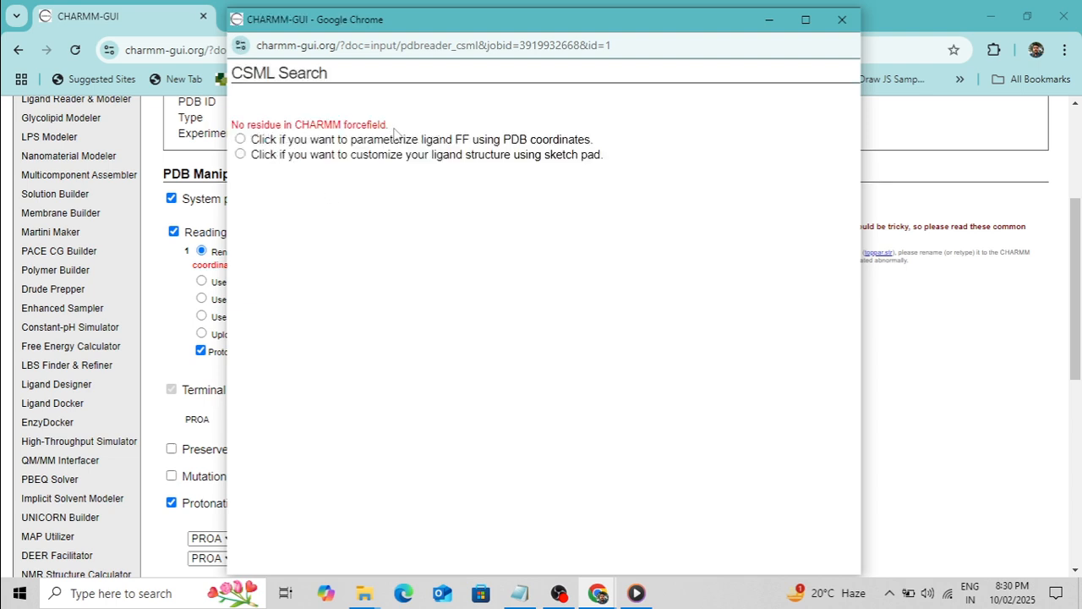
{"action": "left_click", "coordinate": [240, 140]}
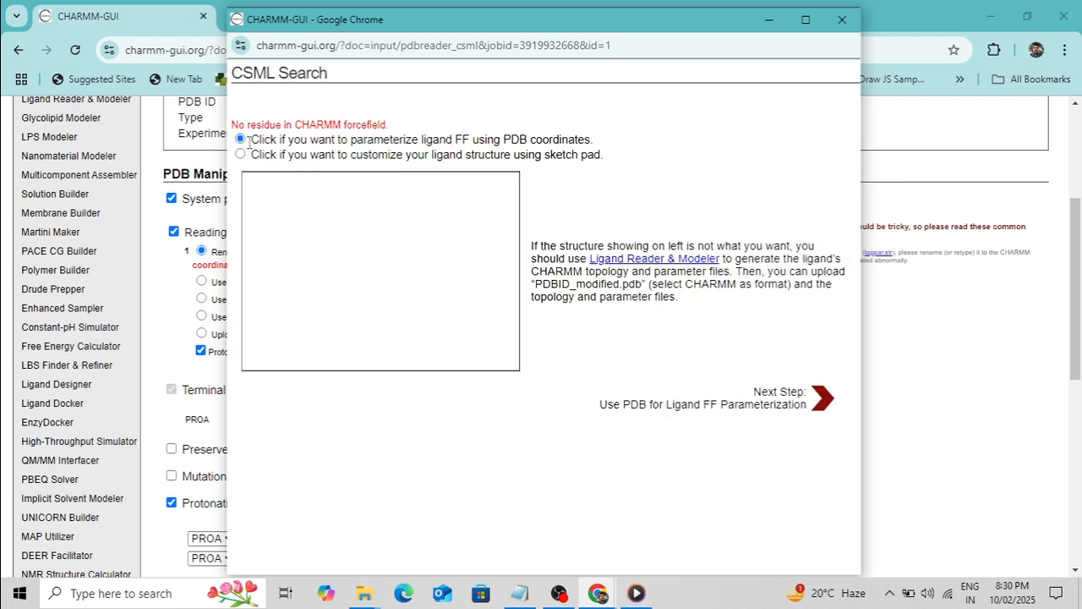
{"action": "mouse_move", "coordinate": [355, 222]}
{"action": "left_mouse_down"}
{"action": "mouse_move", "coordinate": [365, 327]}
{"action": "mouse_move", "coordinate": [373, 285]}
{"action": "mouse_move", "coordinate": [393, 260]}
{"action": "mouse_move", "coordinate": [457, 246]}
{"action": "mouse_move", "coordinate": [333, 254]}
{"action": "mouse_move", "coordinate": [348, 241]}
{"action": "mouse_move", "coordinate": [338, 224]}
{"action": "left_mouse_up"}
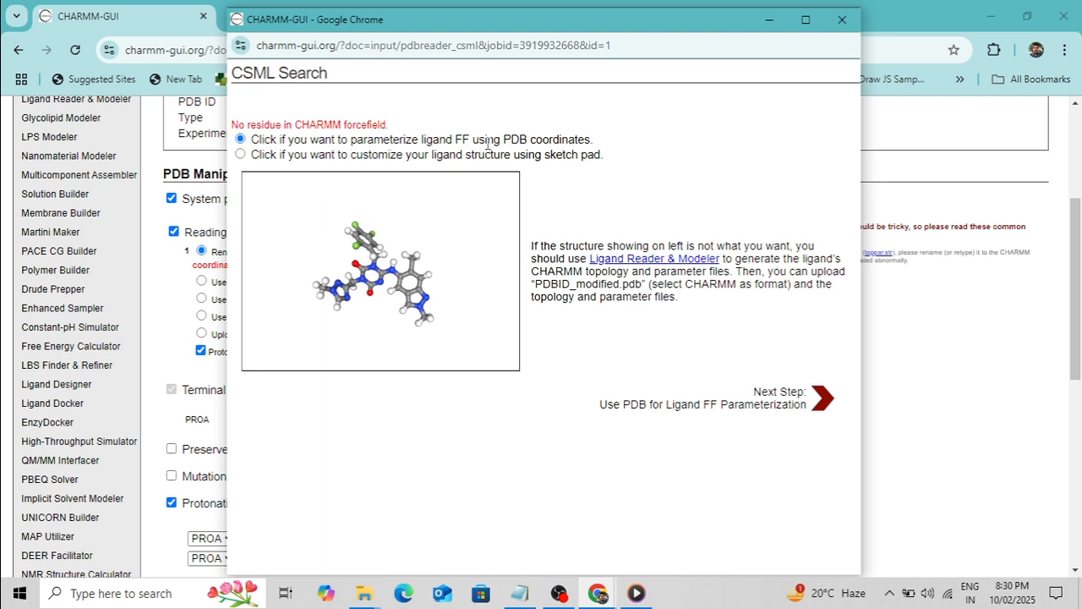
{"action": "left_click_drag", "start_coordinate": [461, 256], "coordinate": [464, 235]}
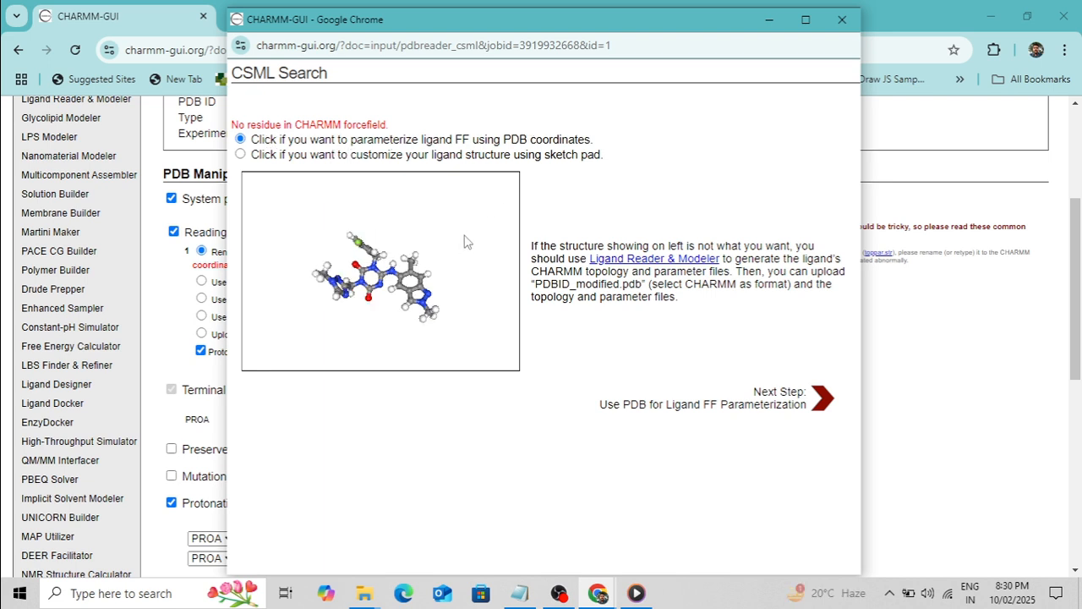
{"action": "left_click", "coordinate": [804, 407]}
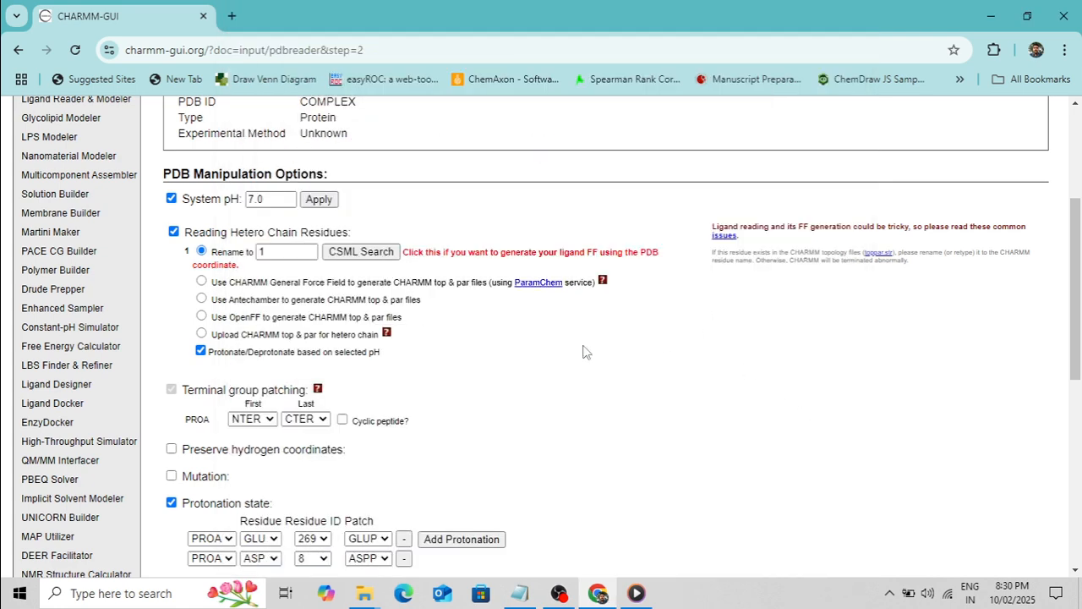
Step: Set the ligand to use CHARMM General Force Field with the uploaded SDF file Conformer3D_COMPOUND_CID_162533924 from the Tutorial folder
{"action": "left_click", "coordinate": [202, 281]}
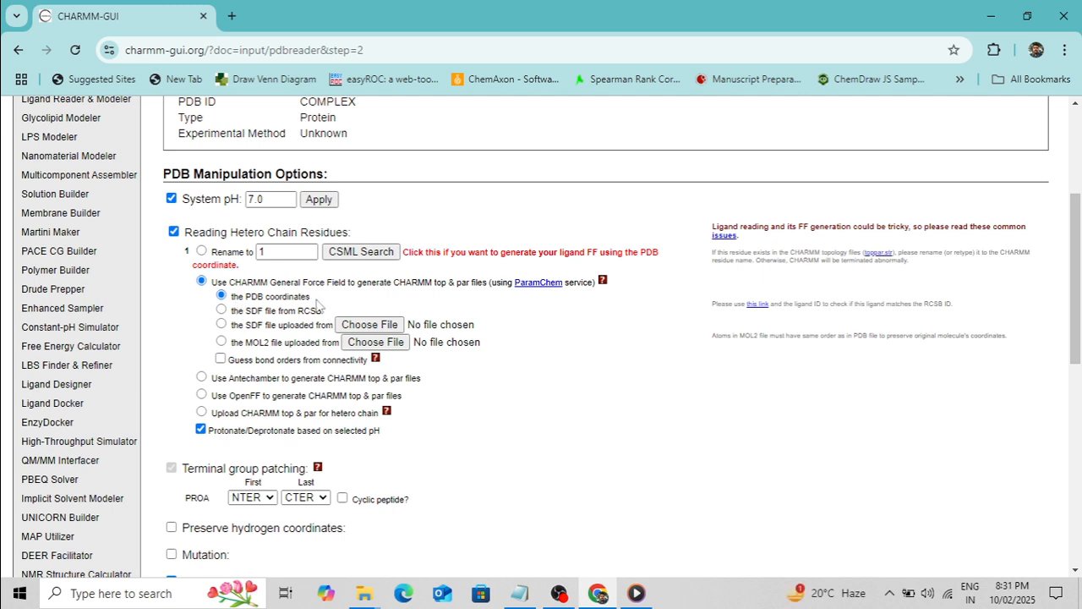
{"action": "left_click_drag", "start_coordinate": [317, 303], "coordinate": [232, 298]}
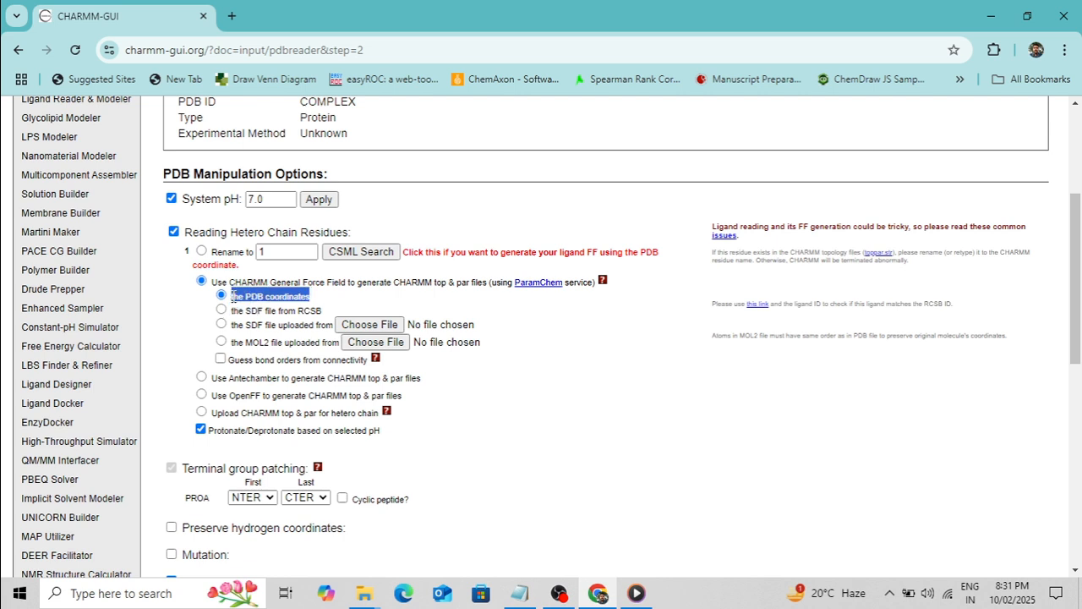
{"action": "left_click", "coordinate": [360, 303]}
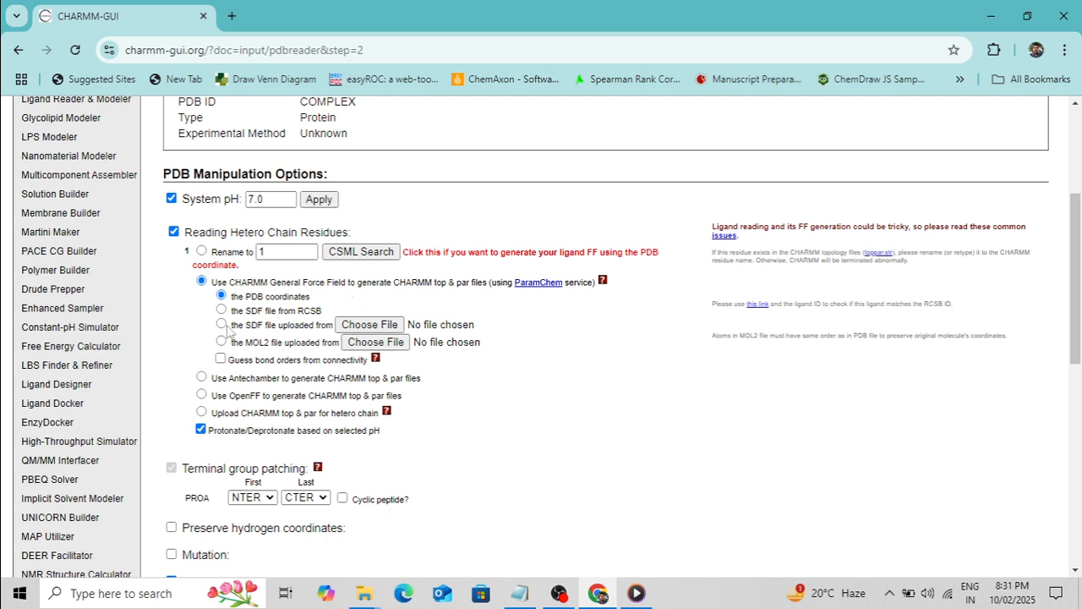
{"action": "left_click", "coordinate": [222, 323]}
{"action": "left_click", "coordinate": [389, 325]}
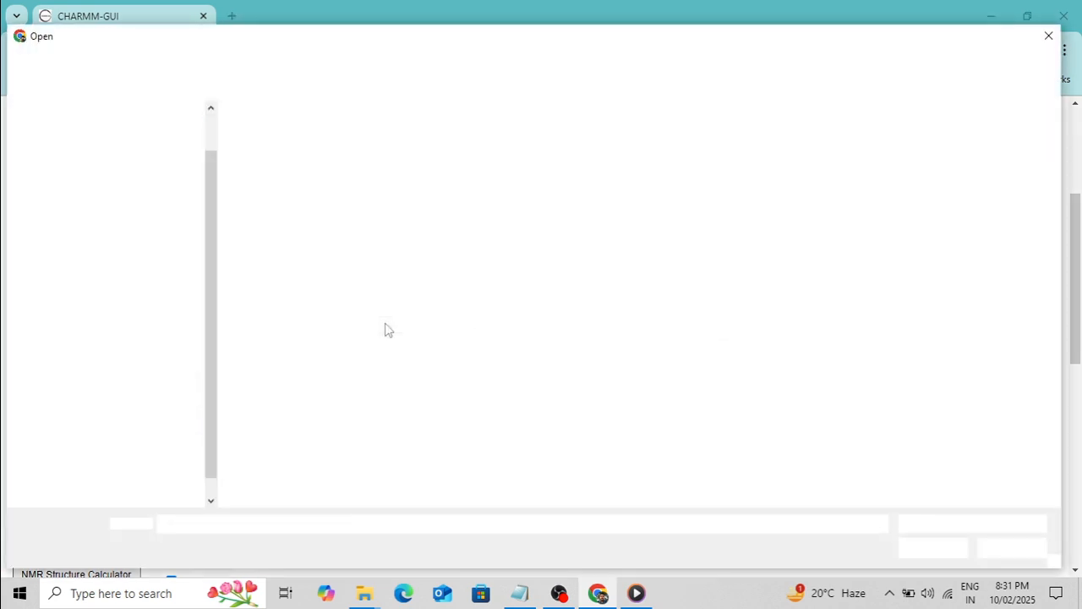
{"action": "left_click", "coordinate": [305, 172]}
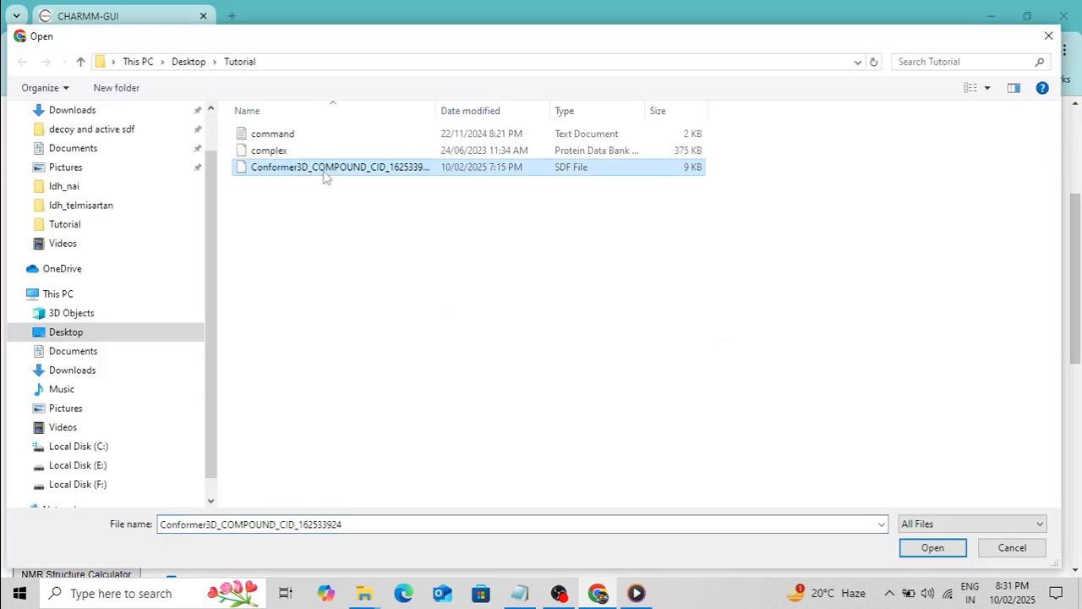
{"action": "left_click", "coordinate": [930, 545]}
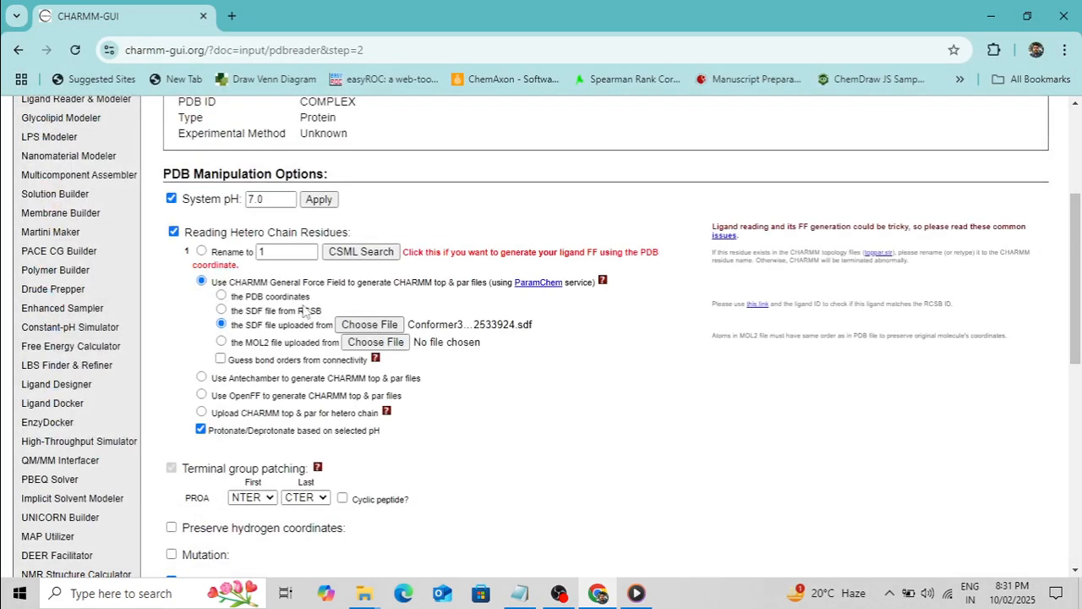
Step: Keep the remaining PDB manipulation options at their defaults and generate the PDB
{"action": "scroll", "coordinate": [487, 319], "scroll_direction": "down", "scroll_amount": 4}
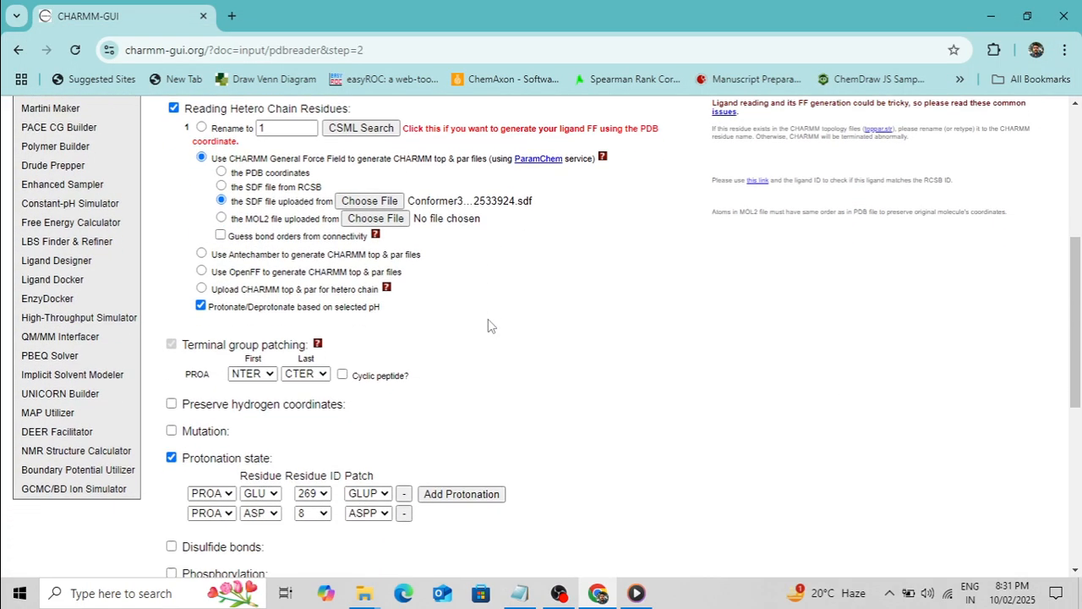
{"action": "scroll", "coordinate": [440, 311], "scroll_direction": "down", "scroll_amount": 3}
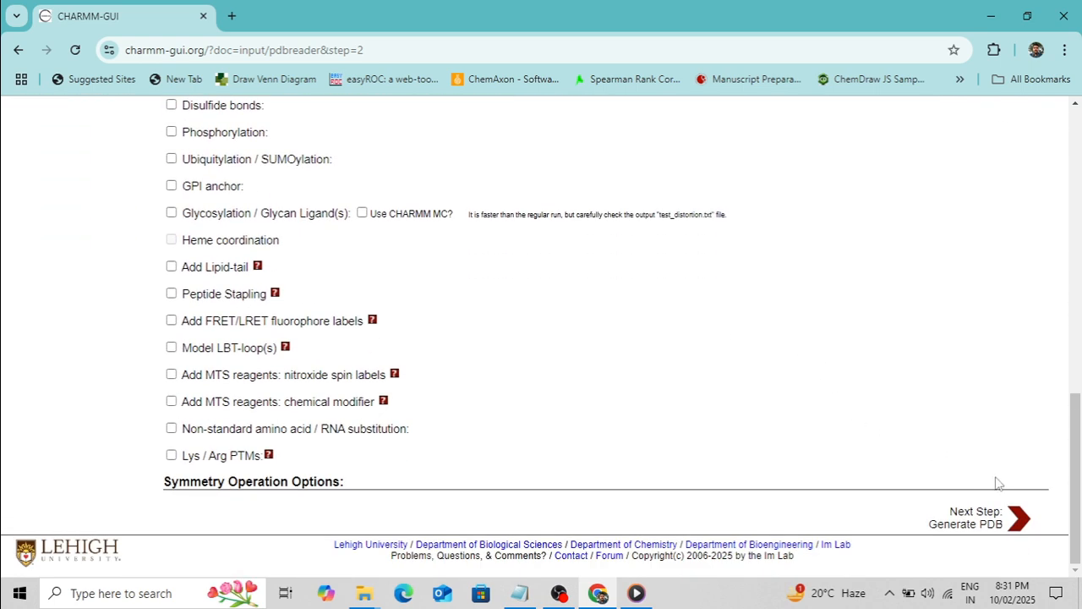
{"action": "left_click", "coordinate": [1019, 519]}
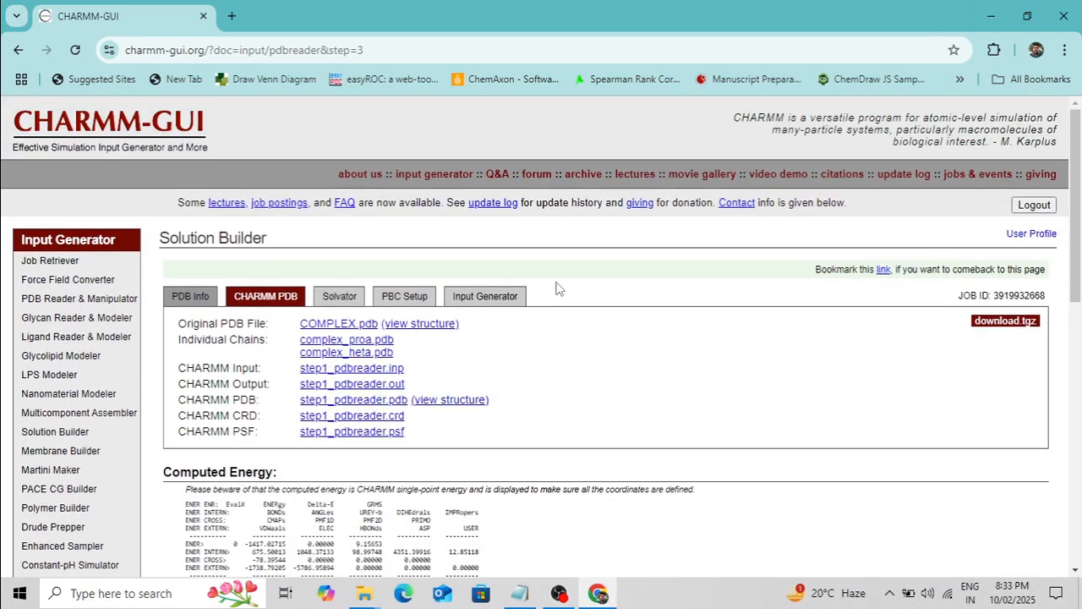
Step: Switch the waterbox type to Octahedral and back to Rectangular
{"action": "scroll", "coordinate": [568, 279], "scroll_direction": "down", "scroll_amount": 2}
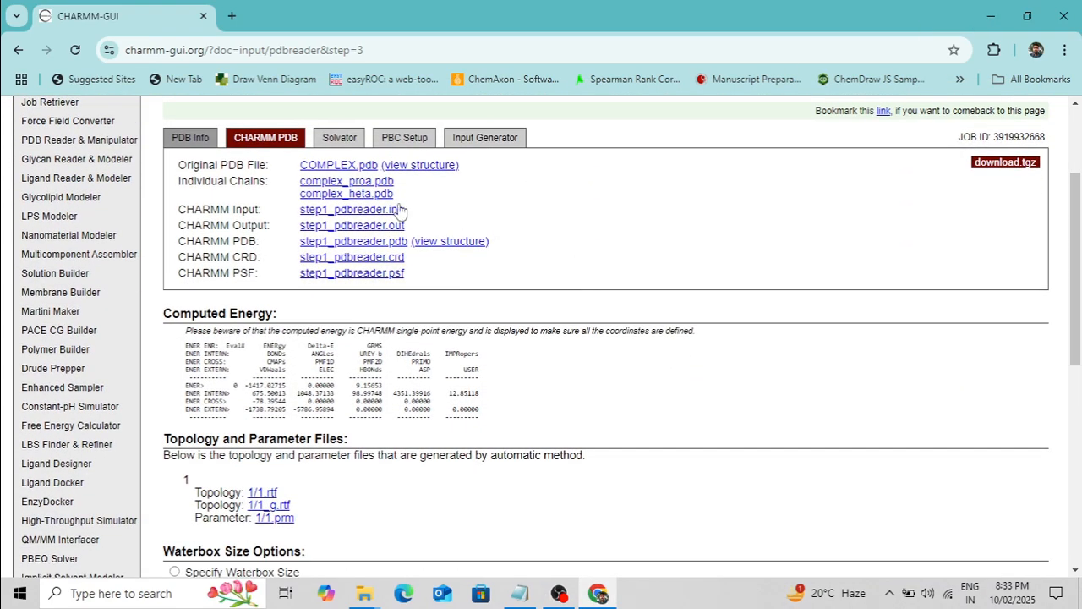
{"action": "scroll", "coordinate": [553, 258], "scroll_direction": "down", "scroll_amount": 2}
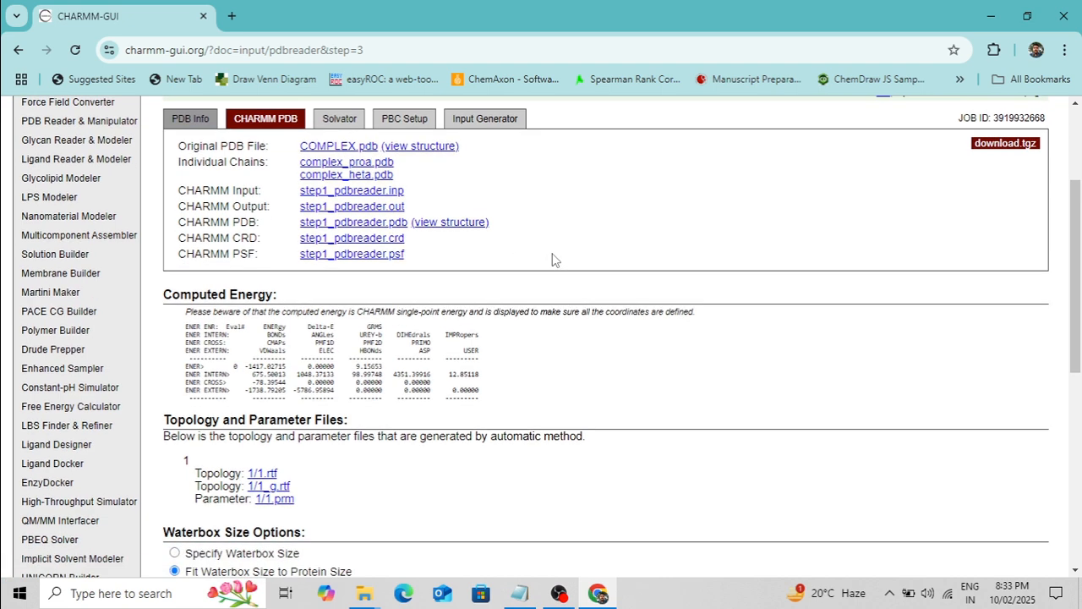
{"action": "scroll", "coordinate": [372, 304], "scroll_direction": "down", "scroll_amount": 1}
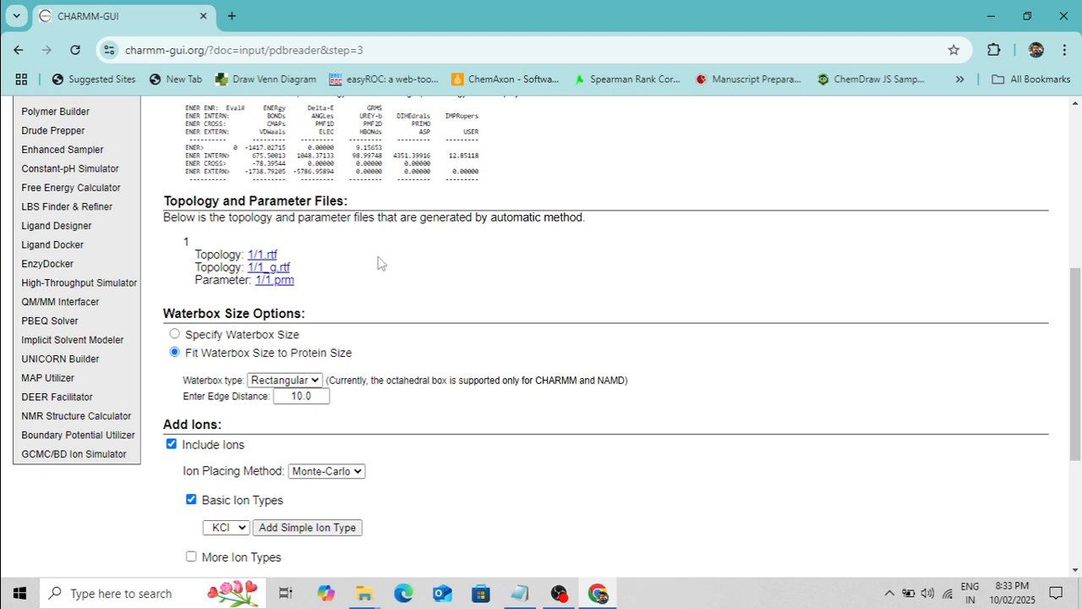
{"action": "scroll", "coordinate": [380, 268], "scroll_direction": "down", "scroll_amount": 1}
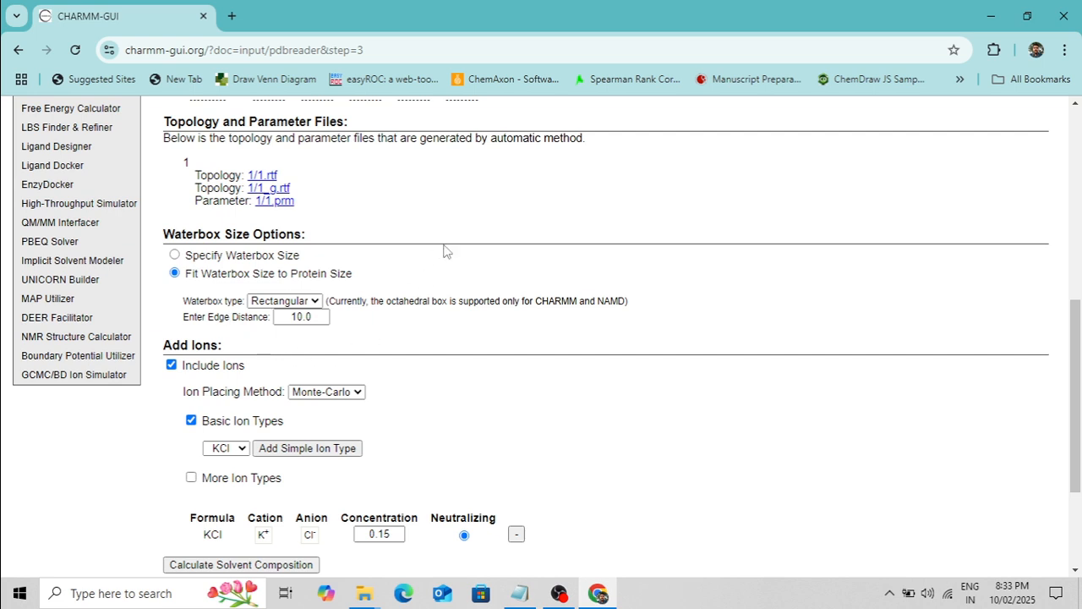
{"action": "scroll", "coordinate": [444, 250], "scroll_direction": "down", "scroll_amount": 1}
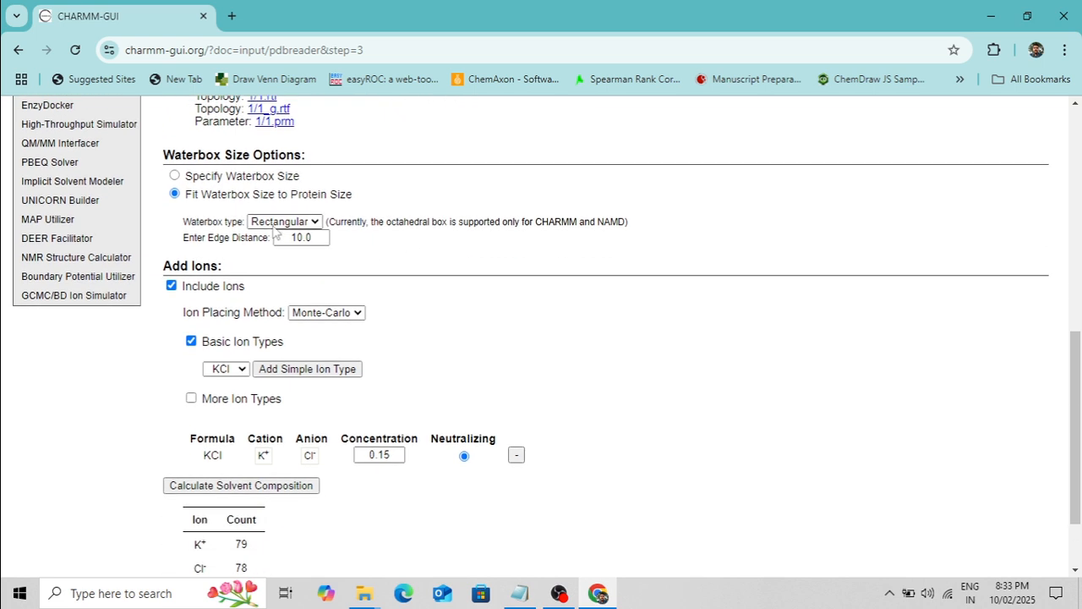
{"action": "left_click", "coordinate": [319, 224]}
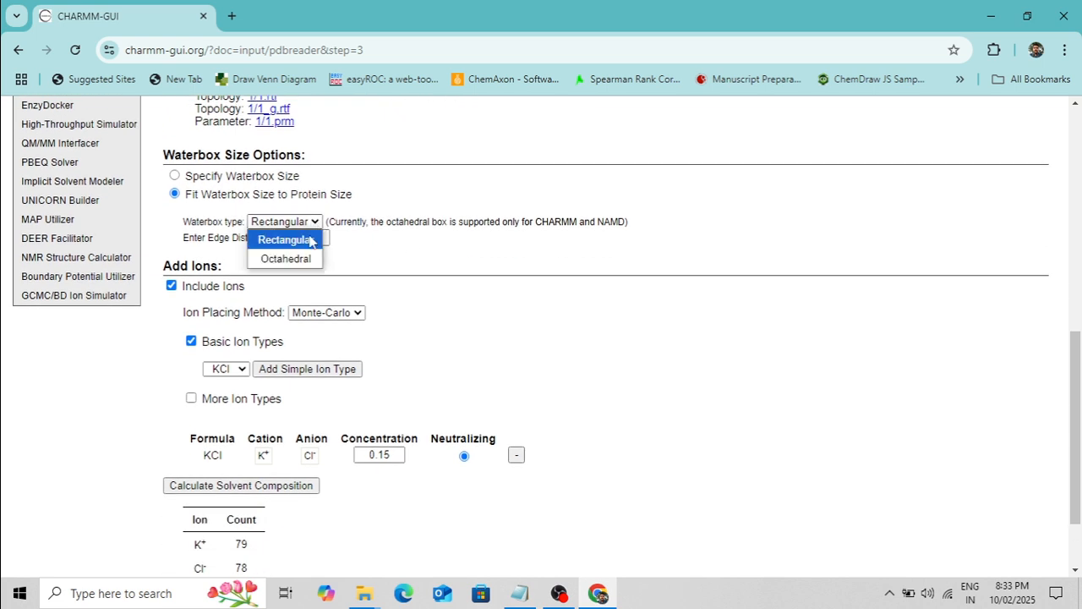
{"action": "left_click", "coordinate": [304, 260]}
{"action": "left_click", "coordinate": [308, 225]}
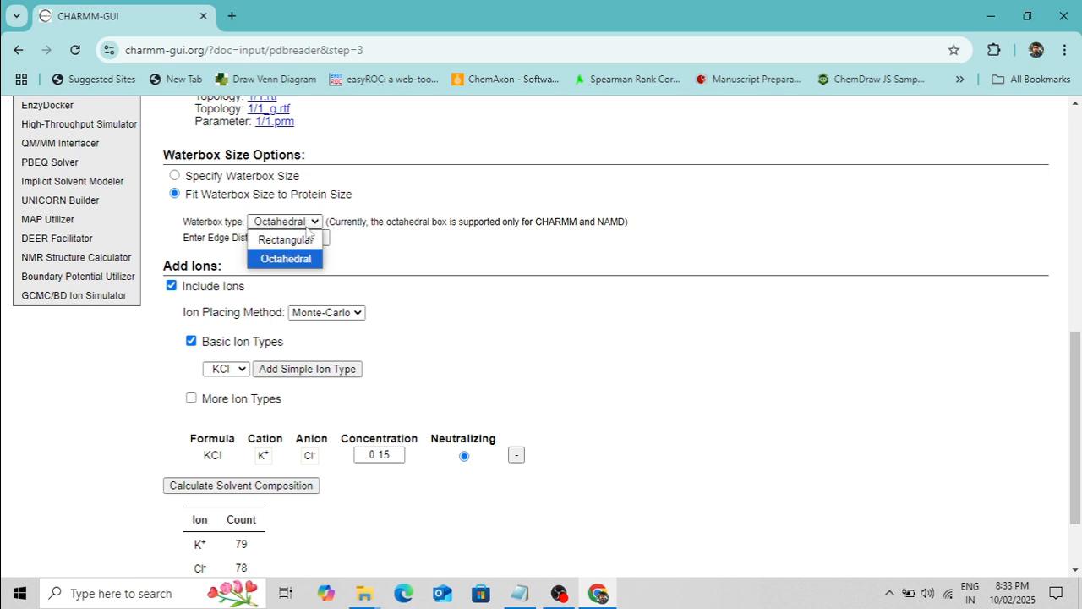
{"action": "left_click", "coordinate": [304, 239]}
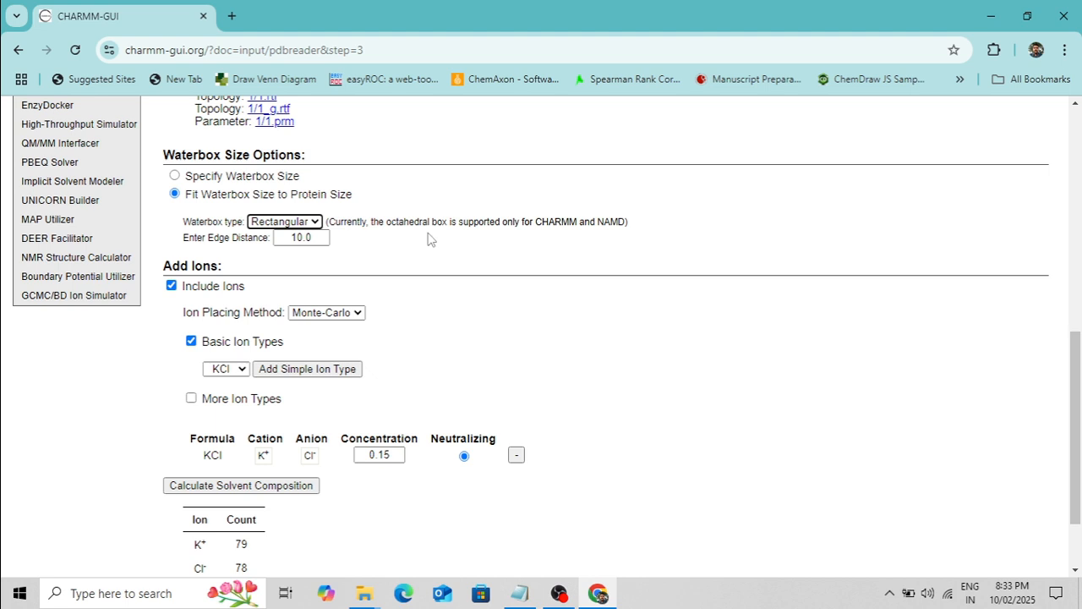
Step: Replace the KCl entry in the ion list with NaCl as the basic ion type
{"action": "scroll", "coordinate": [428, 237], "scroll_direction": "down", "scroll_amount": 1}
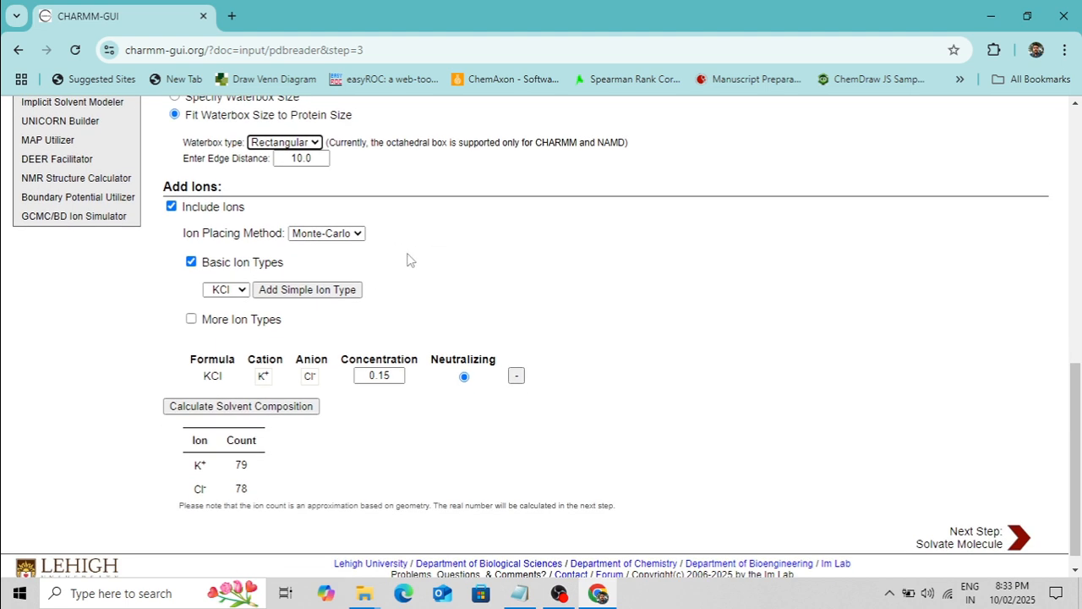
{"action": "left_click", "coordinate": [241, 291]}
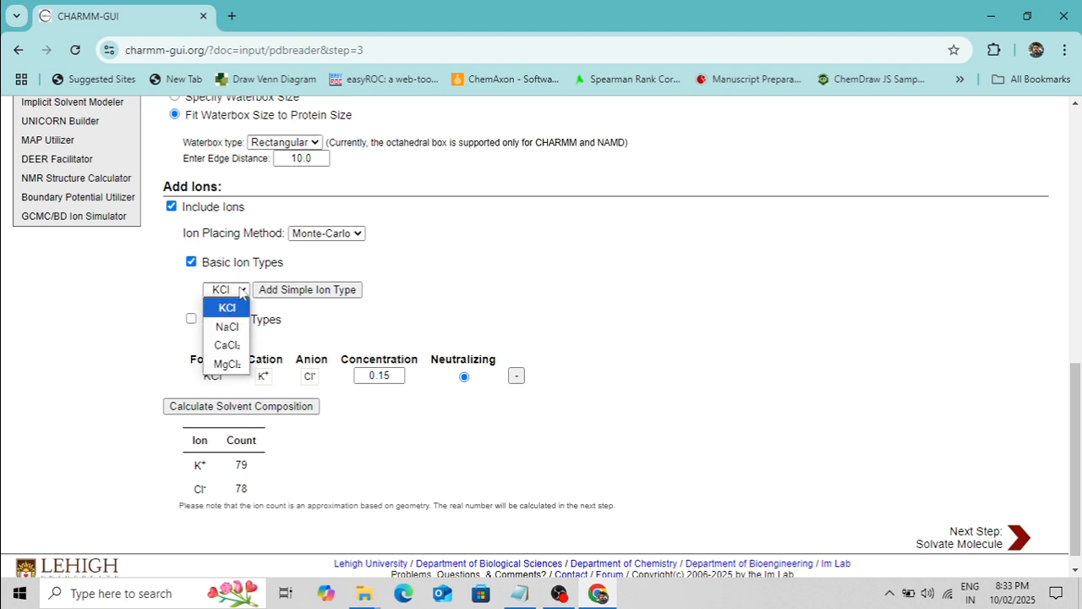
{"action": "left_click", "coordinate": [227, 327]}
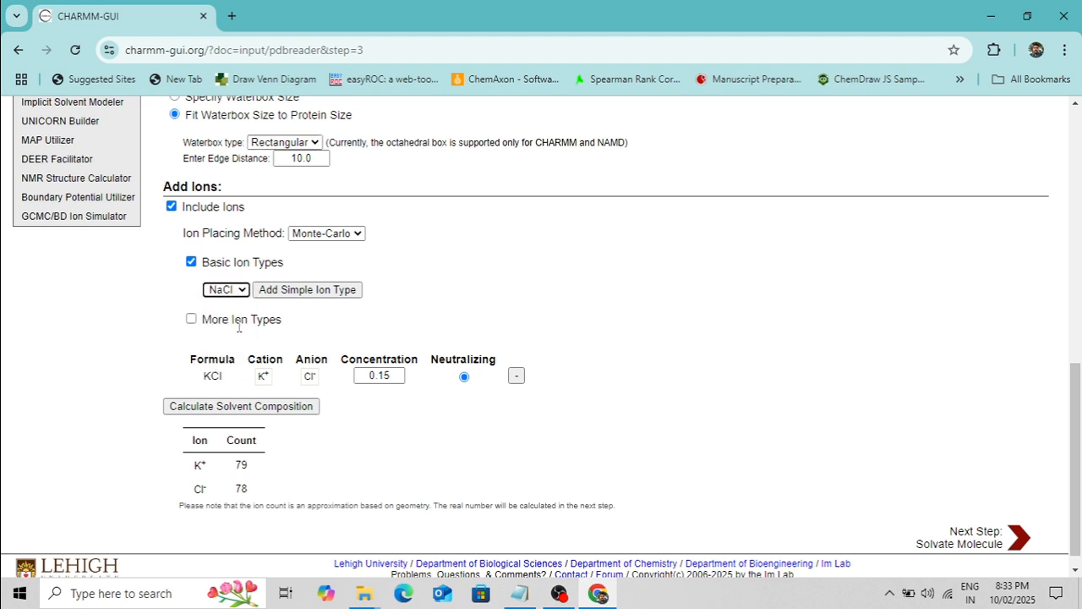
{"action": "left_click", "coordinate": [517, 377]}
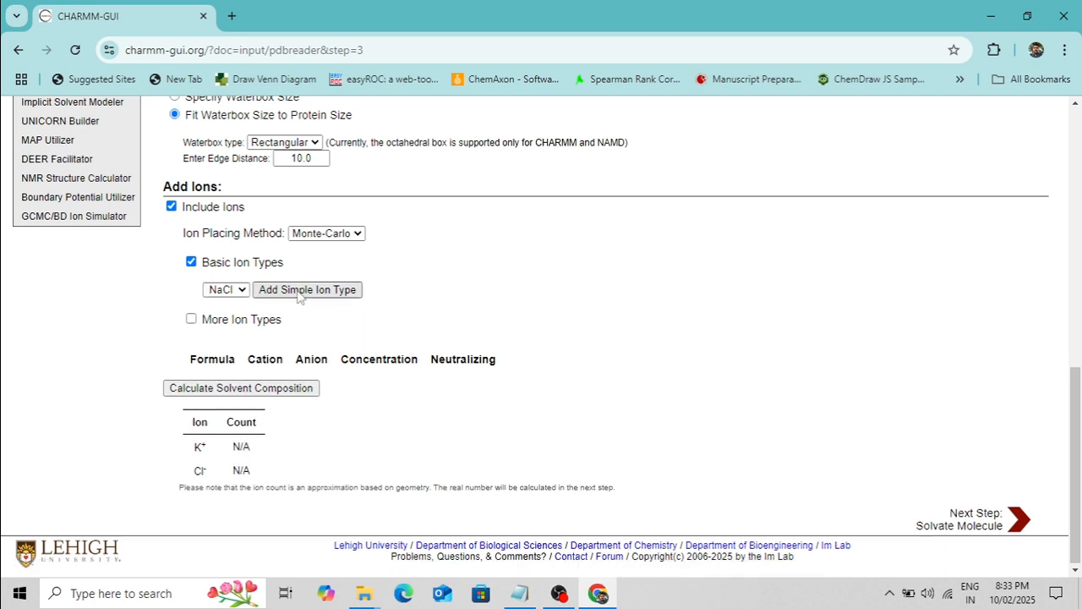
{"action": "left_click", "coordinate": [283, 290]}
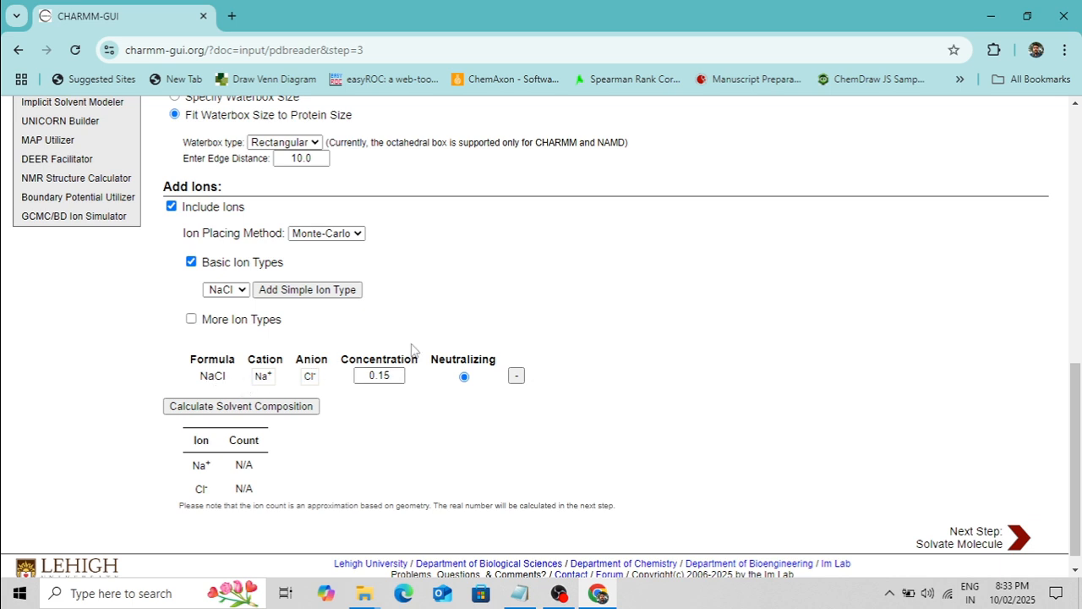
Step: Set the NaCl concentration to 0.0, keeping the salt as the neutralizing ion type
{"action": "left_click", "coordinate": [394, 378]}
{"action": "key", "text": "BackSpace"}
{"action": "key", "text": "BackSpace"}
{"action": "type", "text": "0"}
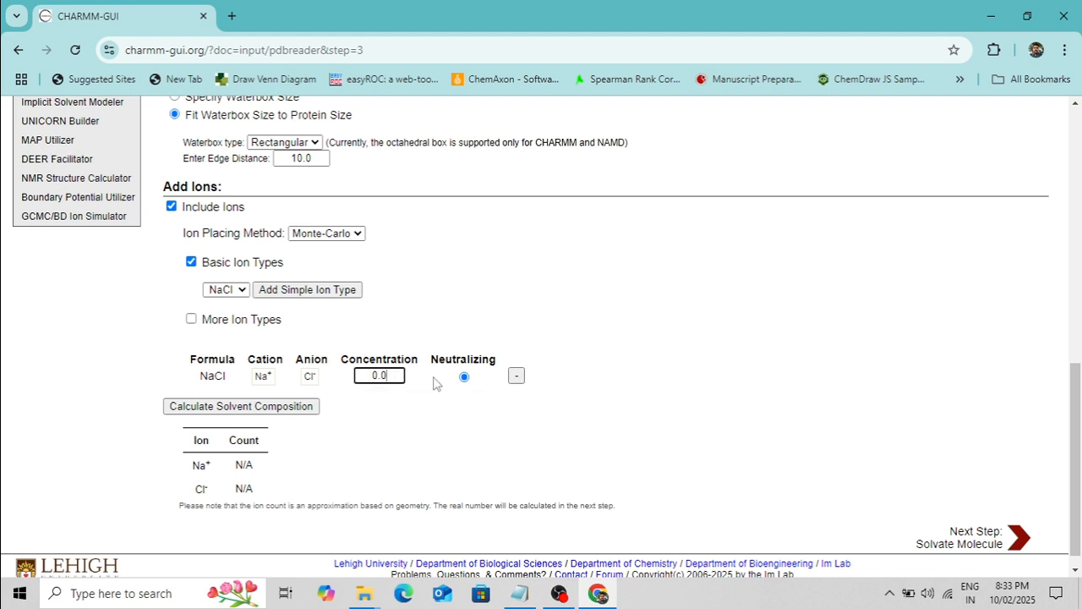
{"action": "left_click", "coordinate": [484, 421]}
{"action": "scroll", "coordinate": [584, 351], "scroll_direction": "down", "scroll_amount": 1}
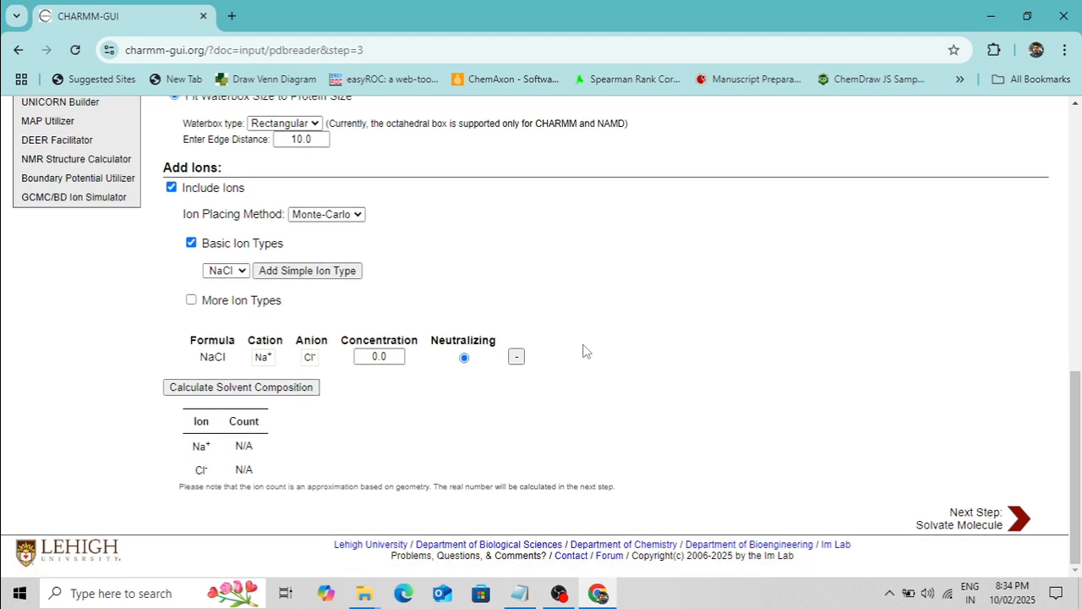
Step: Calculate the solvent composition and proceed to solvate the molecule
{"action": "left_click", "coordinate": [276, 389]}
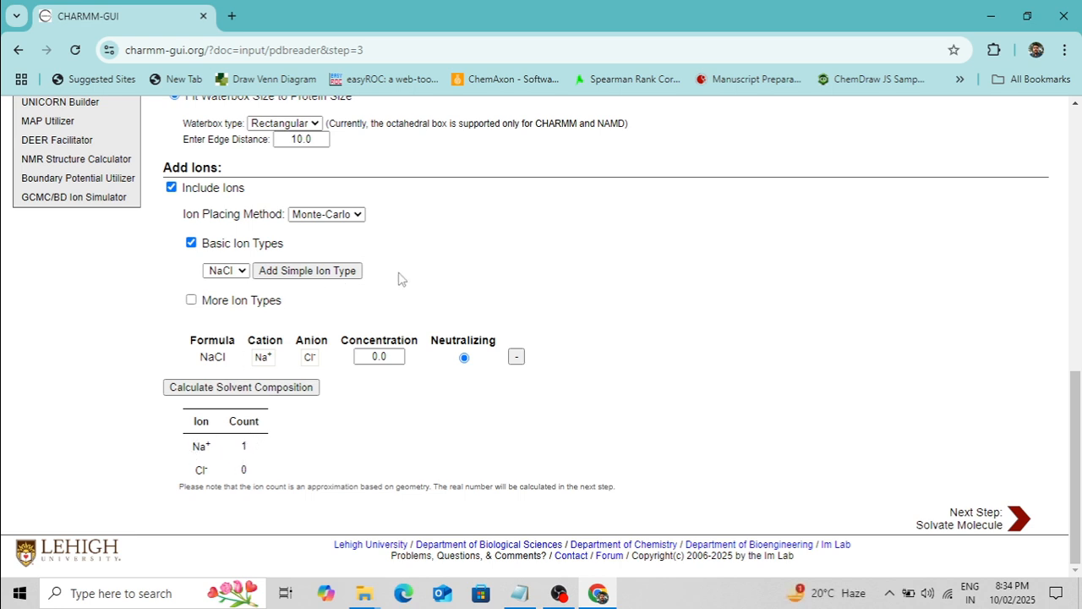
{"action": "scroll", "coordinate": [599, 304], "scroll_direction": "up", "scroll_amount": 1}
{"action": "scroll", "coordinate": [600, 304], "scroll_direction": "down", "scroll_amount": 1}
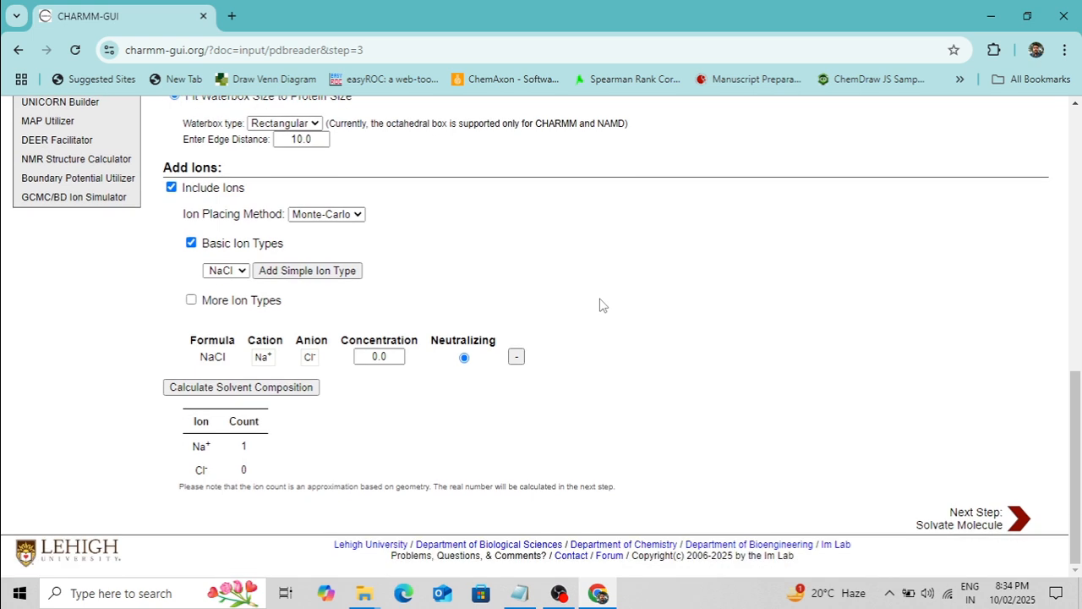
{"action": "left_click", "coordinate": [1018, 526]}
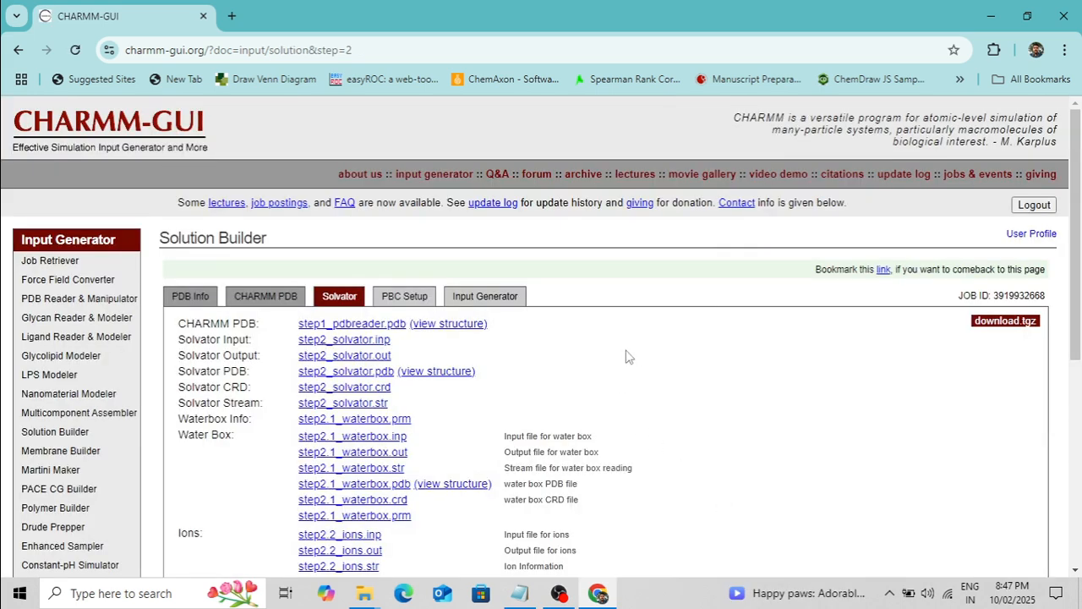
Step: Set up the periodic boundary condition with automatically generated PME FFT grid information
{"action": "scroll", "coordinate": [636, 357], "scroll_direction": "down", "scroll_amount": 2}
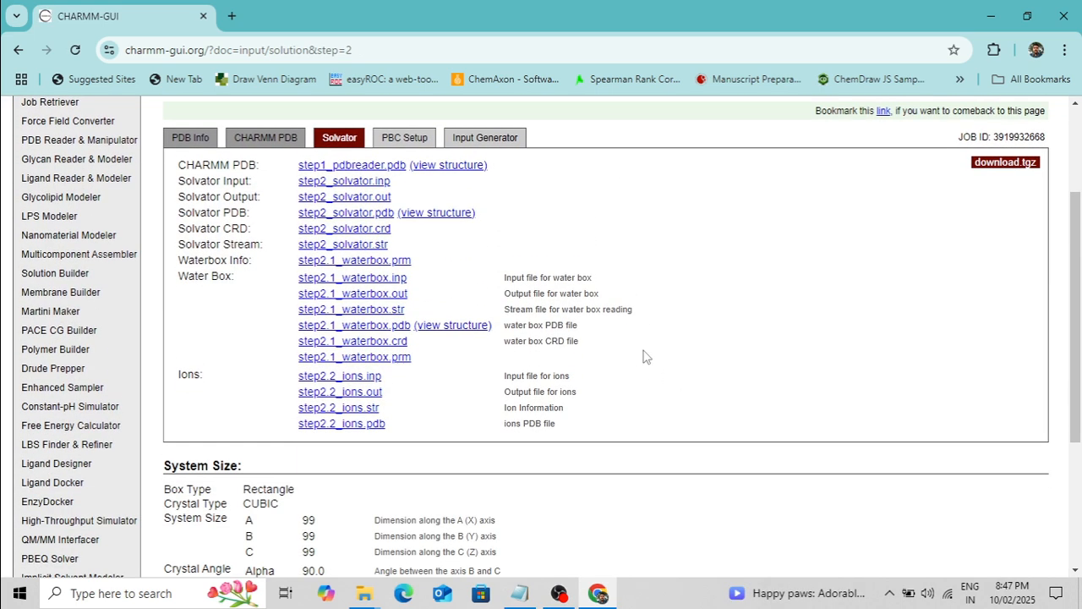
{"action": "scroll", "coordinate": [642, 356], "scroll_direction": "down", "scroll_amount": 2}
{"action": "scroll", "coordinate": [643, 356], "scroll_direction": "up", "scroll_amount": 3}
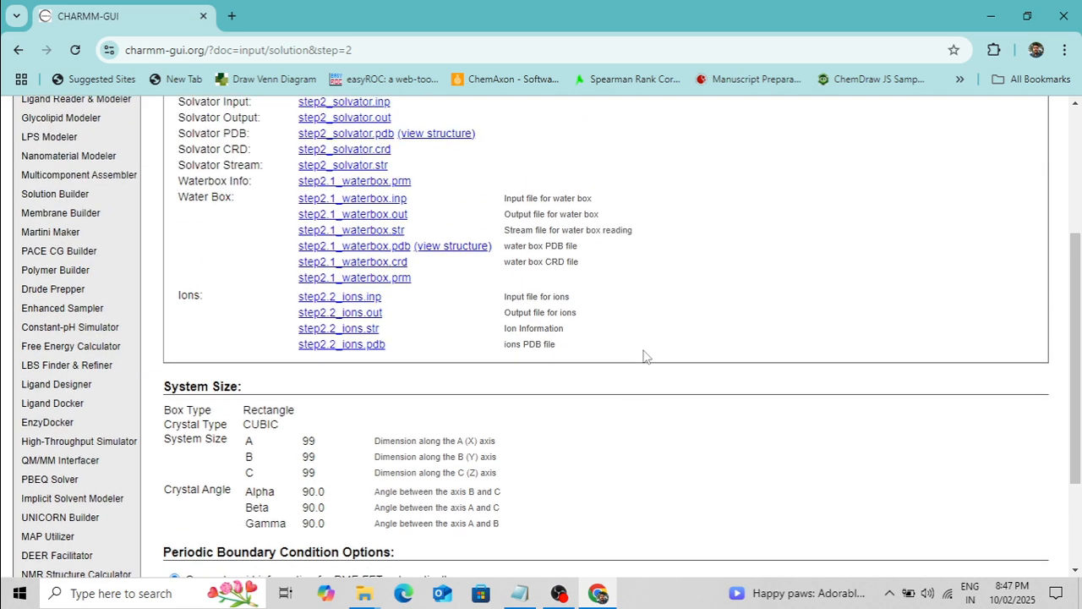
{"action": "scroll", "coordinate": [702, 313], "scroll_direction": "down", "scroll_amount": 4}
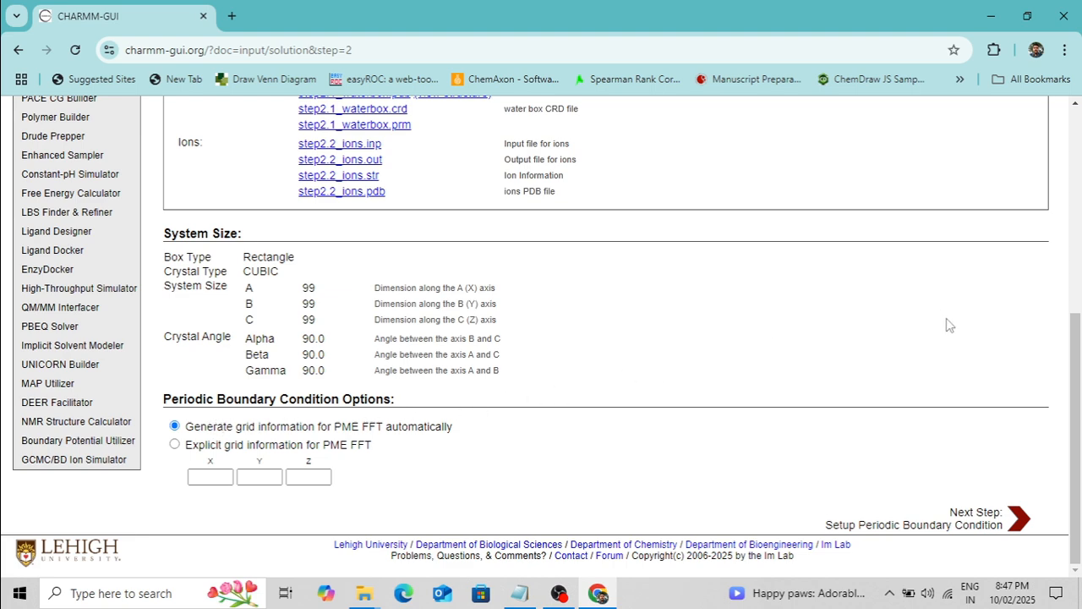
{"action": "left_click", "coordinate": [1020, 520]}
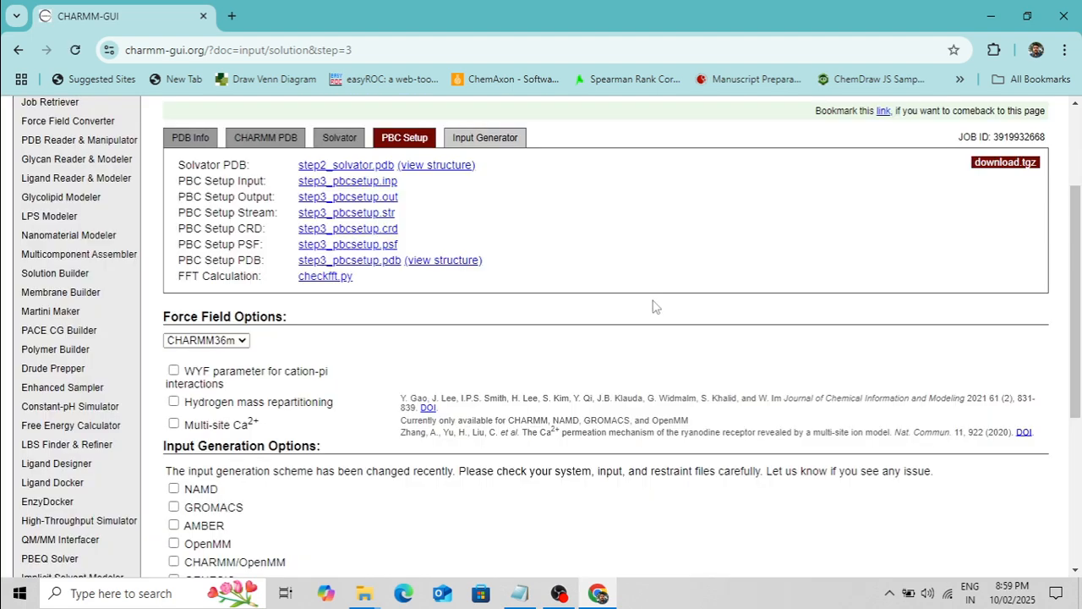
Step: Set the force field for the solvated system to CHARMM36
{"action": "scroll", "coordinate": [654, 308], "scroll_direction": "up", "scroll_amount": 1}
{"action": "scroll", "coordinate": [654, 305], "scroll_direction": "up", "scroll_amount": 2}
{"action": "scroll", "coordinate": [655, 305], "scroll_direction": "down", "scroll_amount": 2}
{"action": "scroll", "coordinate": [658, 310], "scroll_direction": "down", "scroll_amount": 1}
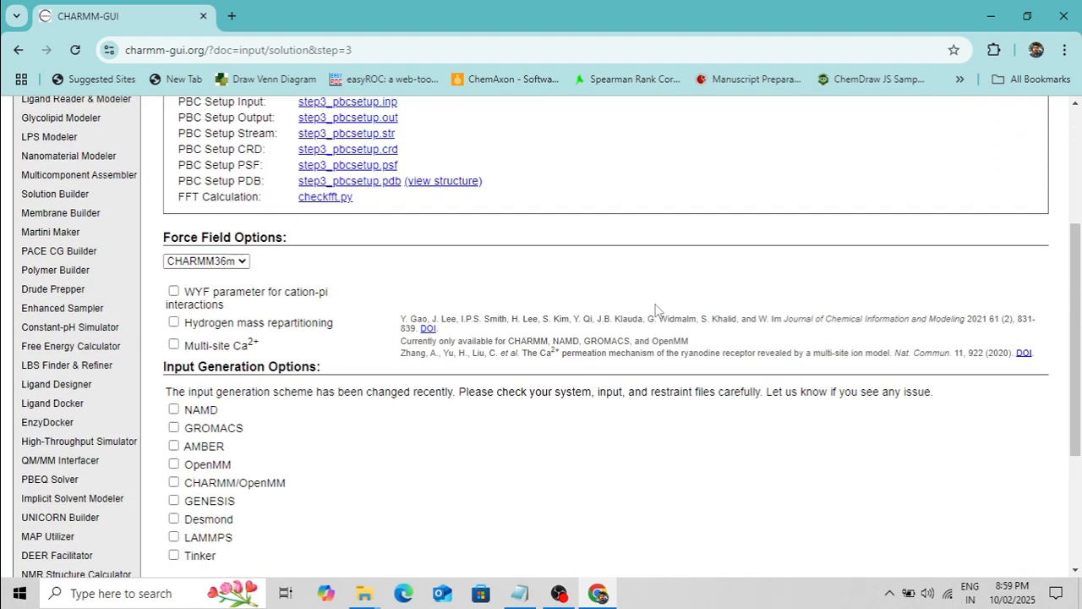
{"action": "scroll", "coordinate": [655, 309], "scroll_direction": "up", "scroll_amount": 1}
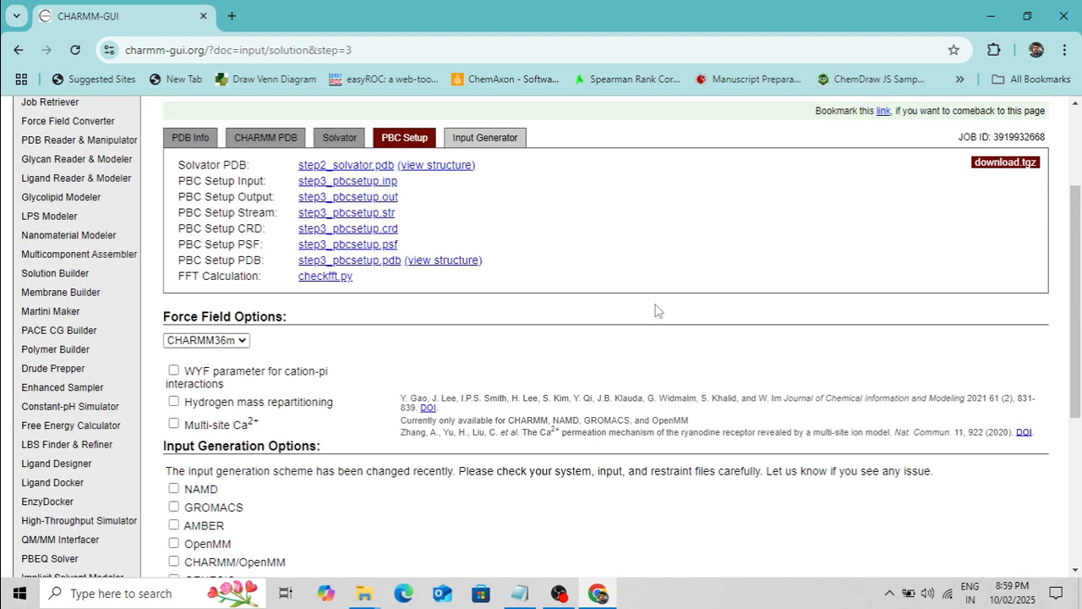
{"action": "left_click", "coordinate": [237, 342]}
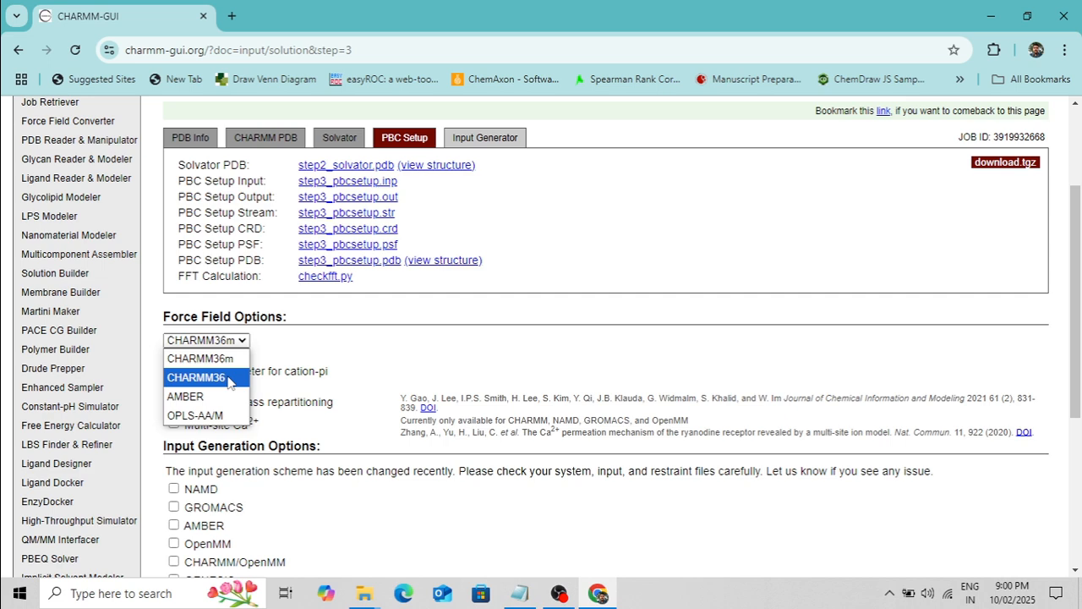
{"action": "left_click", "coordinate": [197, 378]}
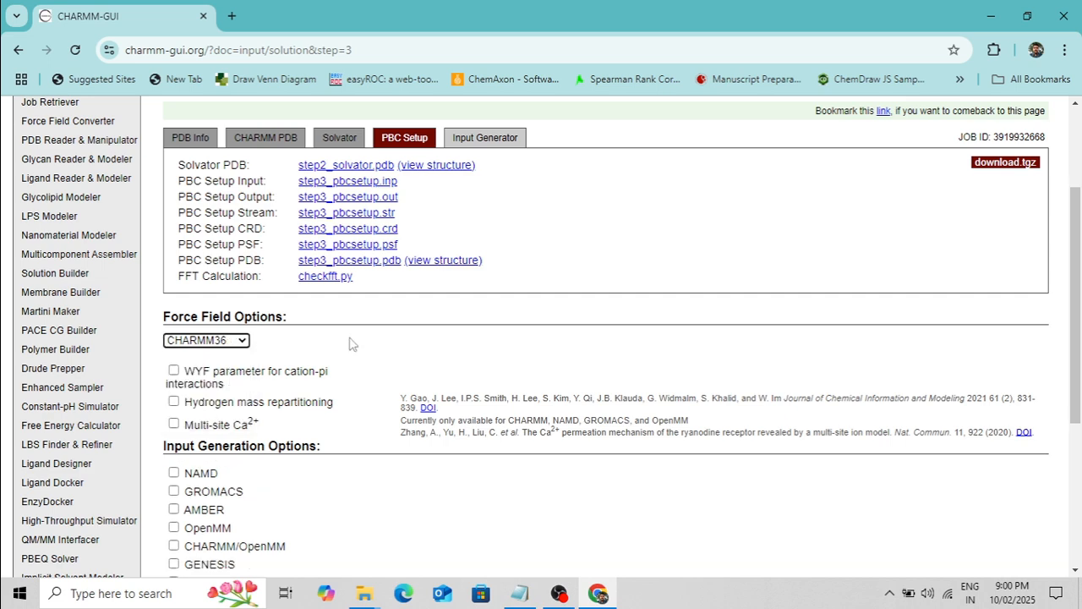
Step: Select GROMACS as the simulation package for input generation
{"action": "scroll", "coordinate": [589, 223], "scroll_direction": "down", "scroll_amount": 1}
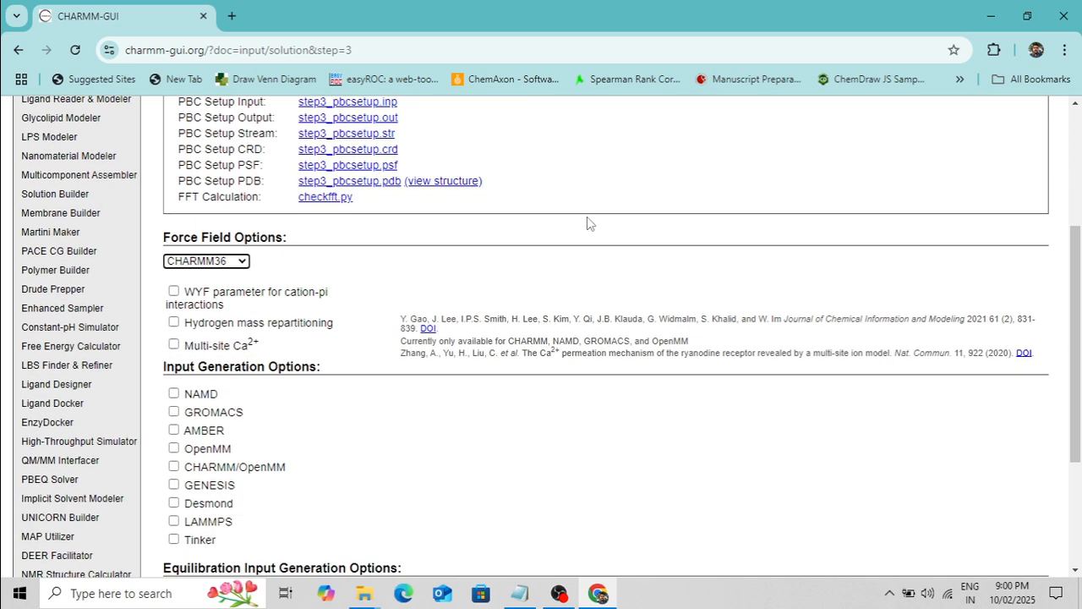
{"action": "scroll", "coordinate": [587, 216], "scroll_direction": "down", "scroll_amount": 1}
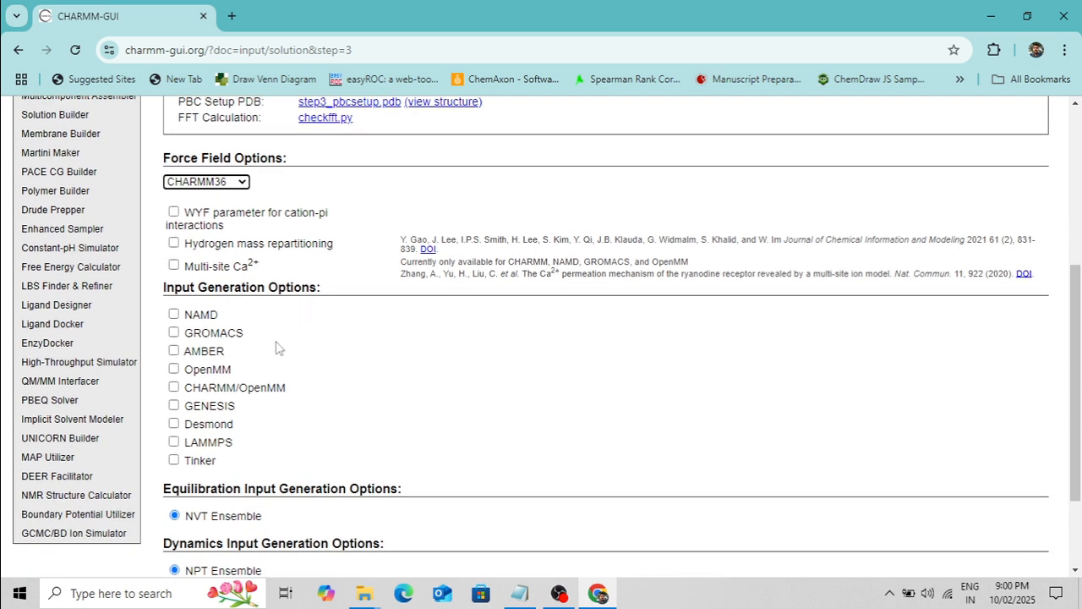
{"action": "left_click", "coordinate": [174, 334]}
Step: Set the dynamics temperature to 300 K
{"action": "scroll", "coordinate": [353, 344], "scroll_direction": "down", "scroll_amount": 1}
{"action": "scroll", "coordinate": [353, 343], "scroll_direction": "down", "scroll_amount": 2}
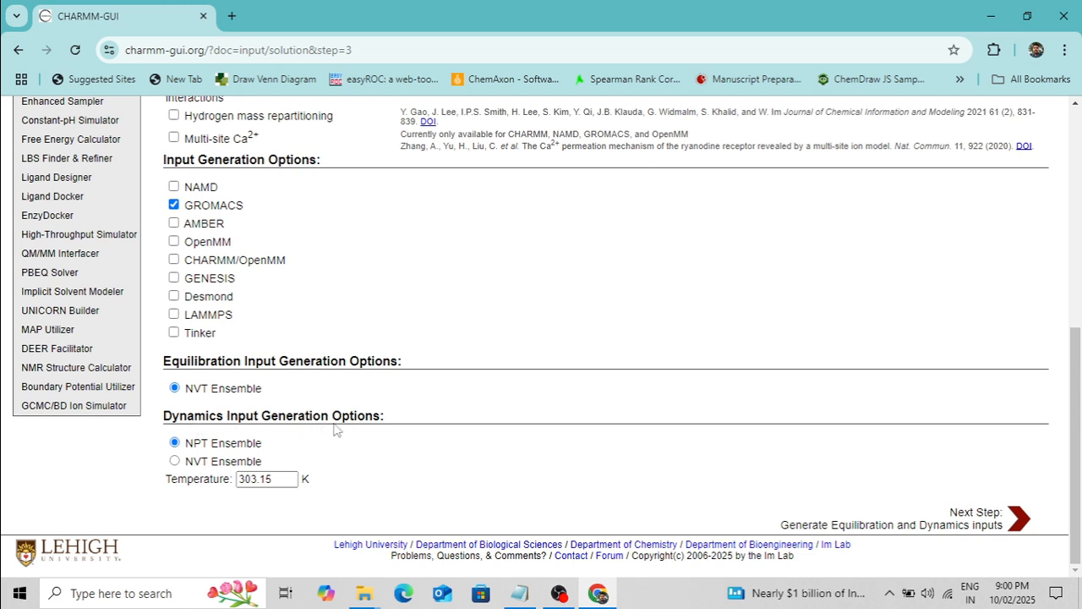
{"action": "left_click", "coordinate": [279, 479]}
{"action": "key", "text": "BackSpace"}
{"action": "key", "text": "BackSpace"}
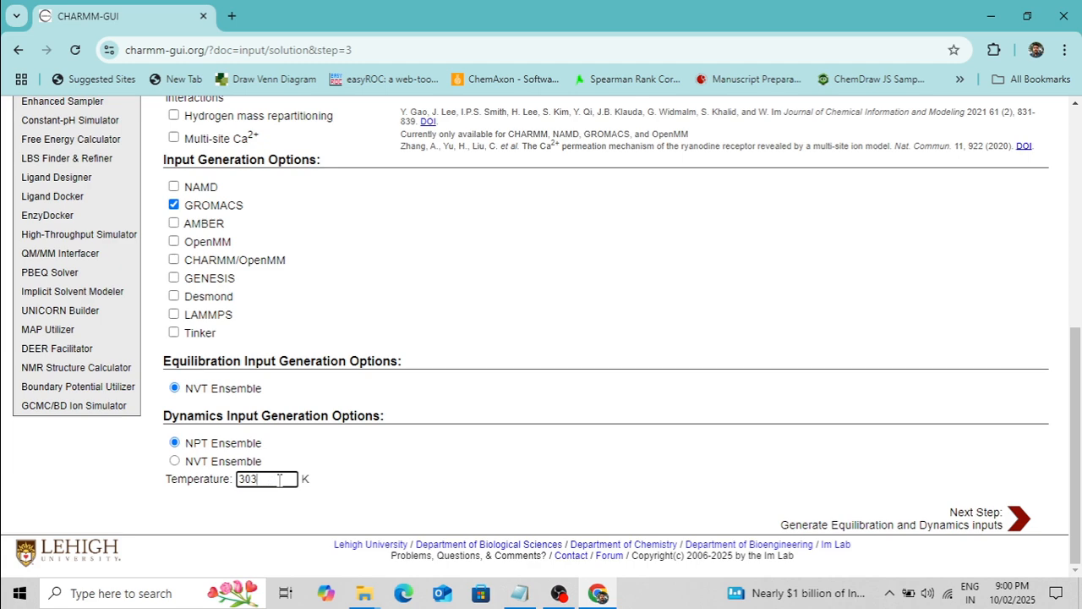
{"action": "key", "text": "BackSpace"}
{"action": "type", "text": "0"}
Step: Generate the equilibration and dynamics inputs with the NVT equilibration and NPT dynamics ensembles
{"action": "scroll", "coordinate": [513, 227], "scroll_direction": "up", "scroll_amount": 4}
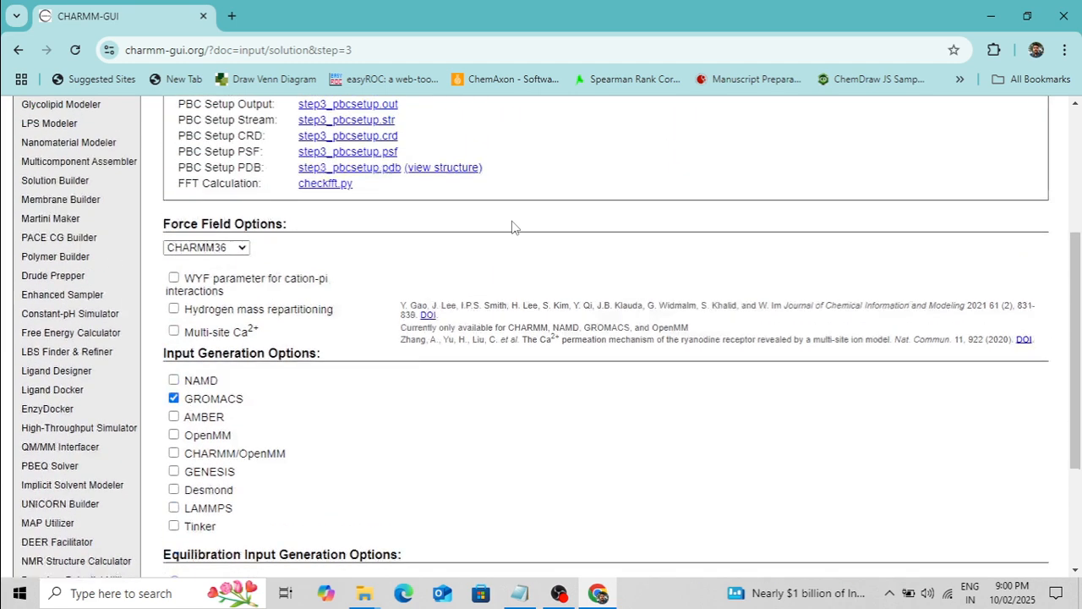
{"action": "scroll", "coordinate": [512, 227], "scroll_direction": "down", "scroll_amount": 4}
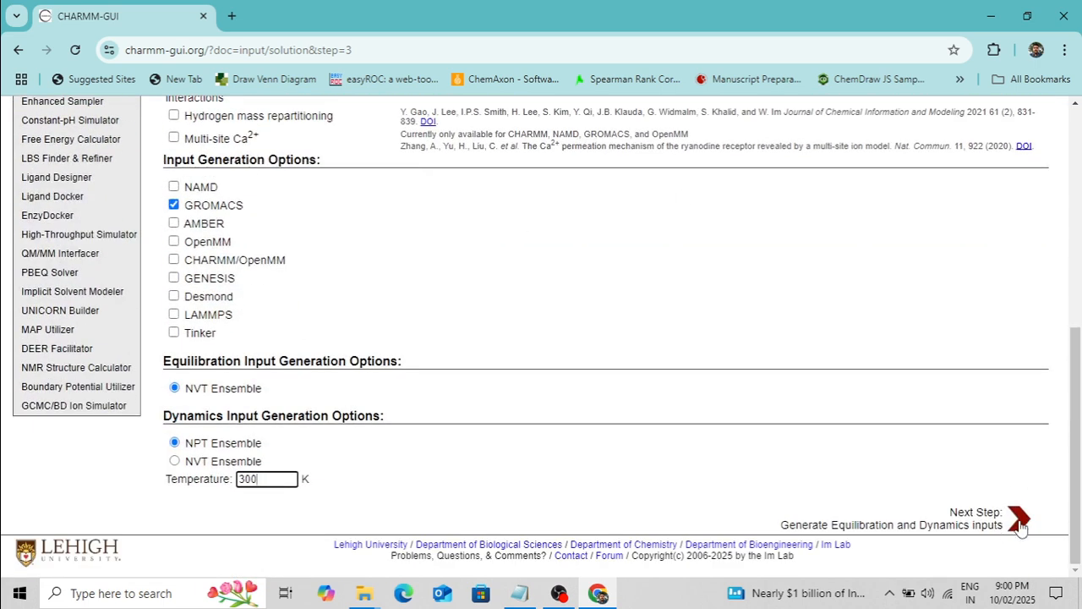
{"action": "left_click", "coordinate": [1018, 520]}
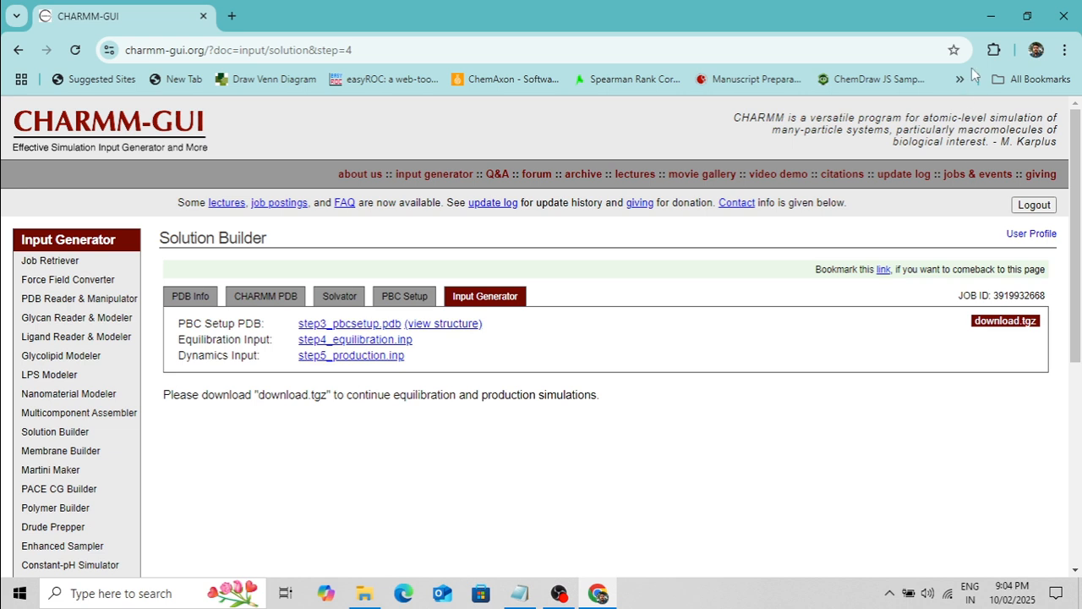
Step: Switch to the Tutorial folder in File Explorer and extract the charmm-gui archive there
{"action": "left_click", "coordinate": [990, 17]}
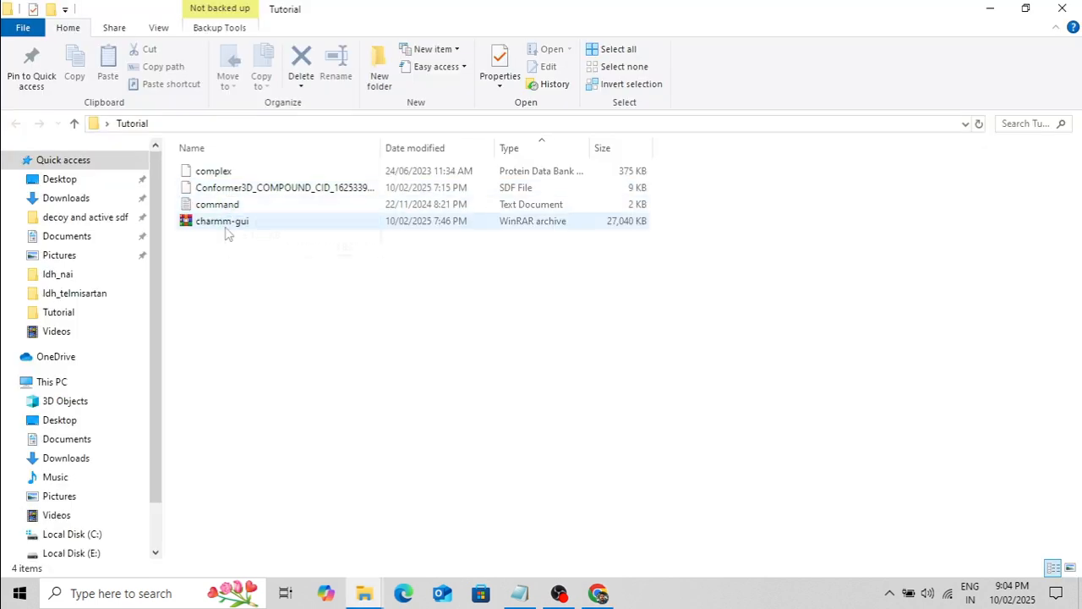
{"action": "left_click", "coordinate": [225, 223]}
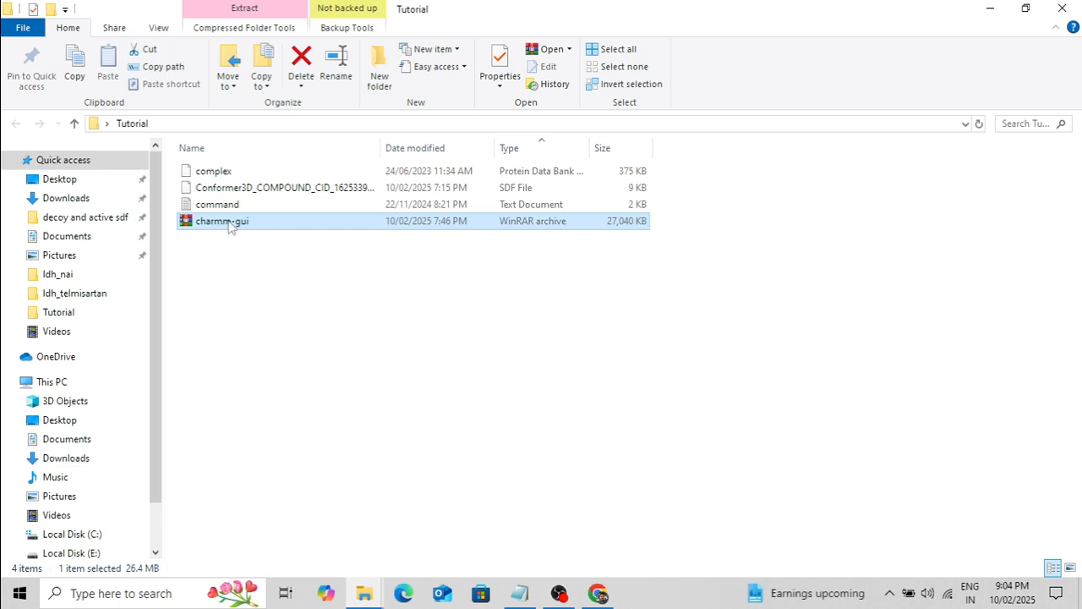
{"action": "right_click", "coordinate": [229, 221]}
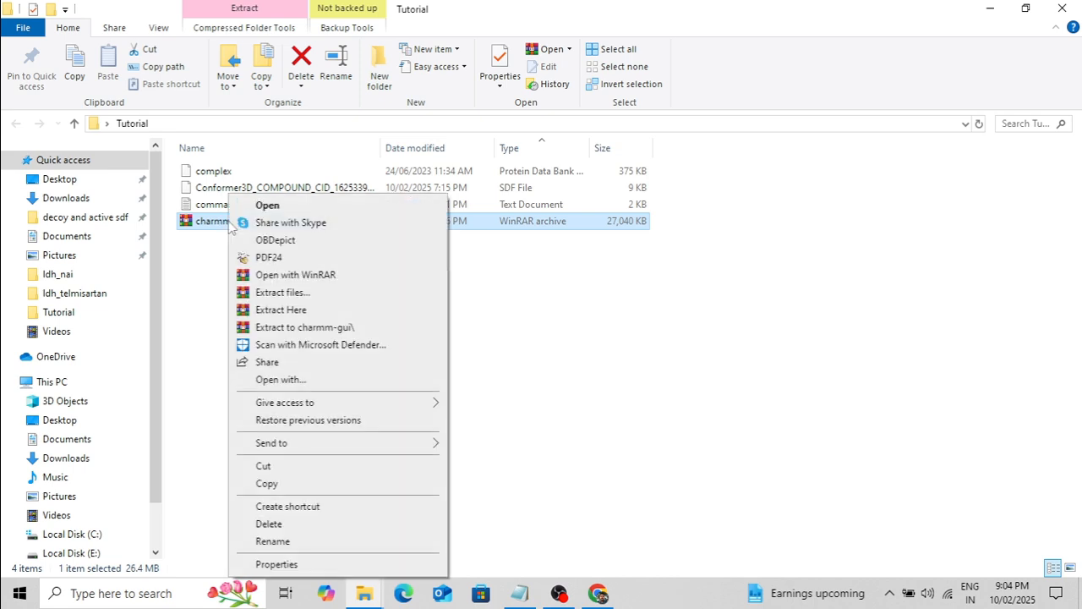
{"action": "left_click", "coordinate": [311, 313]}
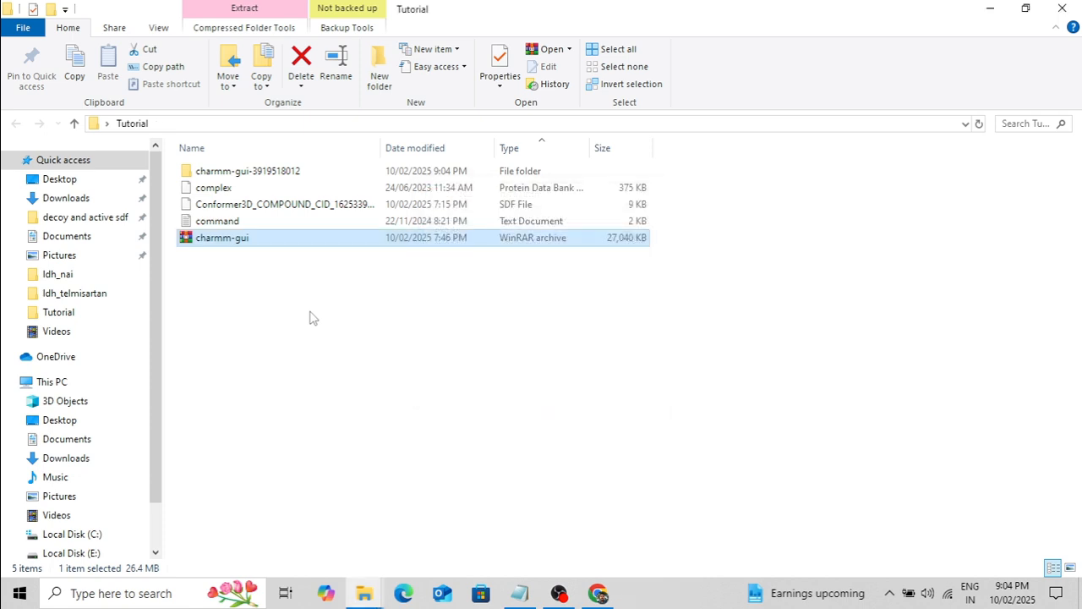
Step: Open the gromacs subfolder inside the extracted charmm-gui folder
{"action": "double_click", "coordinate": [264, 173]}
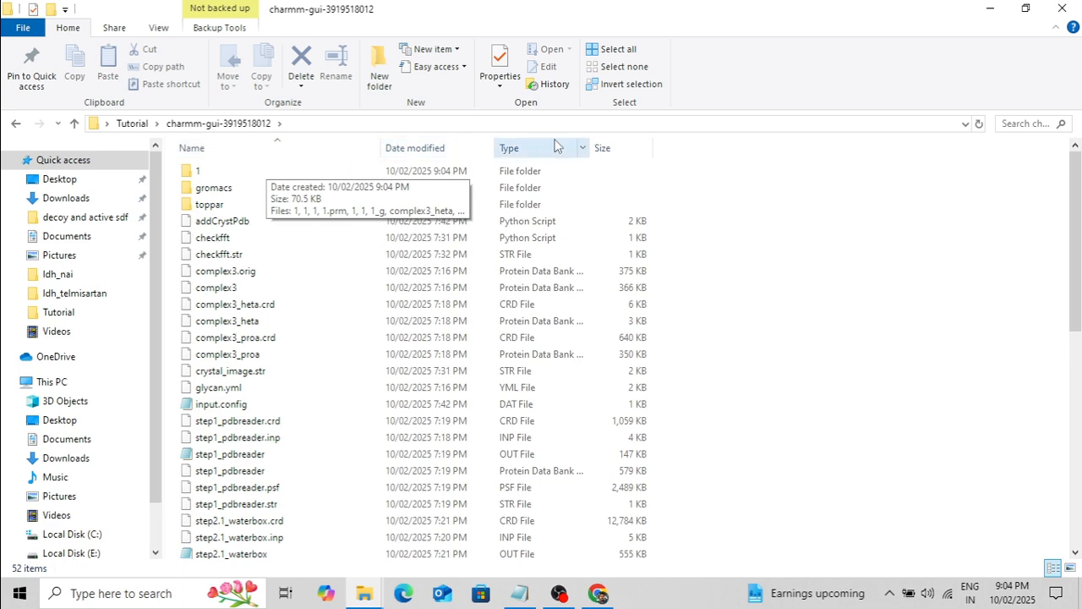
{"action": "scroll", "coordinate": [291, 305], "scroll_direction": "down", "scroll_amount": 5}
{"action": "scroll", "coordinate": [292, 305], "scroll_direction": "up", "scroll_amount": 5}
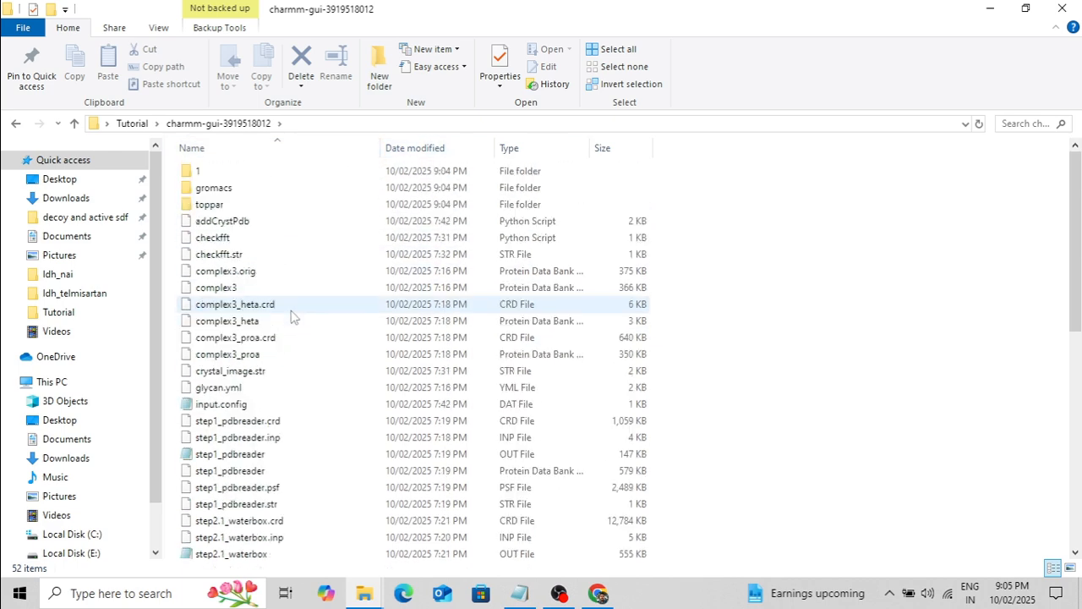
{"action": "left_click", "coordinate": [222, 189]}
{"action": "double_click", "coordinate": [223, 190]}
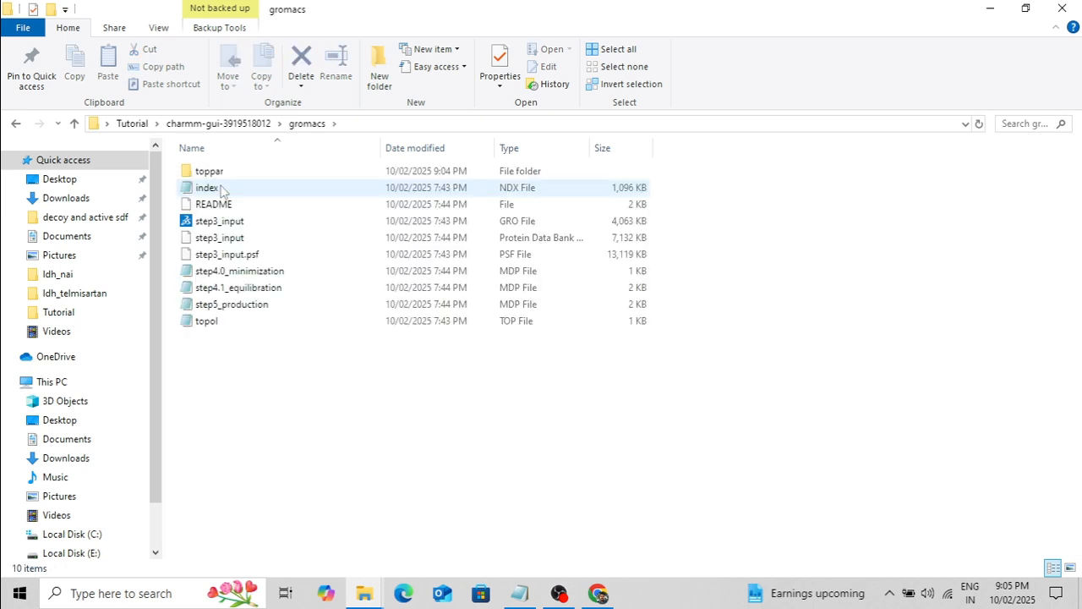
{"action": "left_click_drag", "start_coordinate": [699, 168], "coordinate": [333, 391]}
{"action": "left_click", "coordinate": [309, 411]}
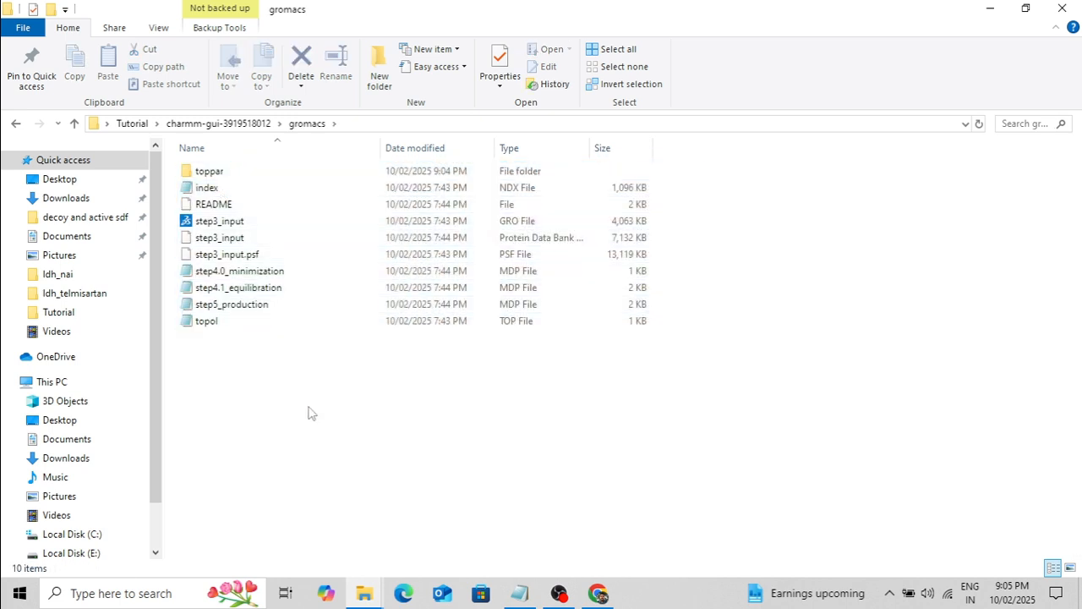
Step: Look through the protein, ligand, force field, ion and water ITP files in the toppar folder, and return to the gromacs folder
{"action": "double_click", "coordinate": [237, 173]}
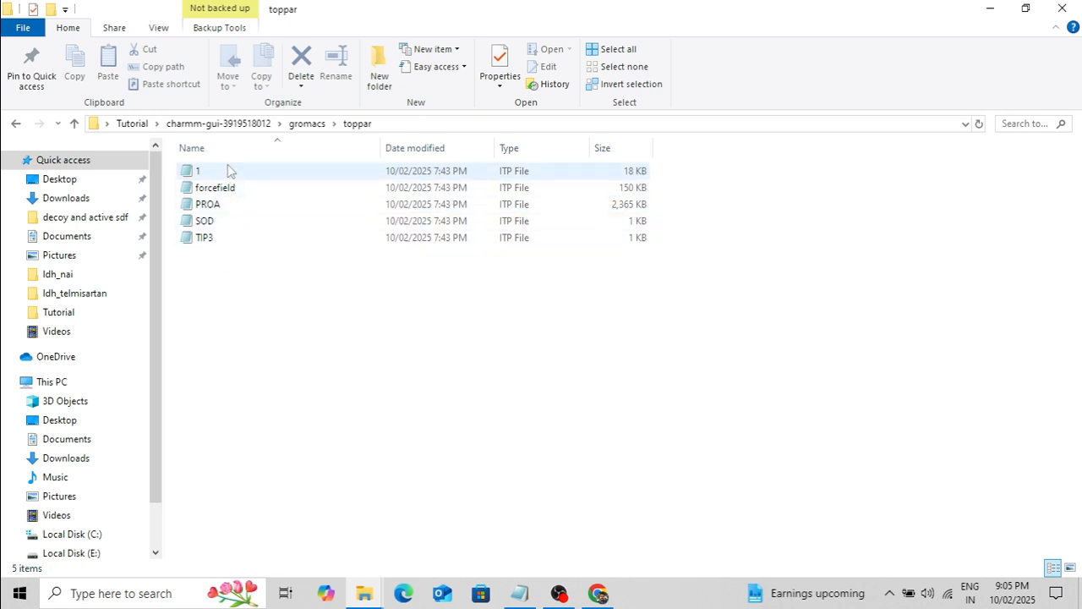
{"action": "left_click", "coordinate": [217, 208]}
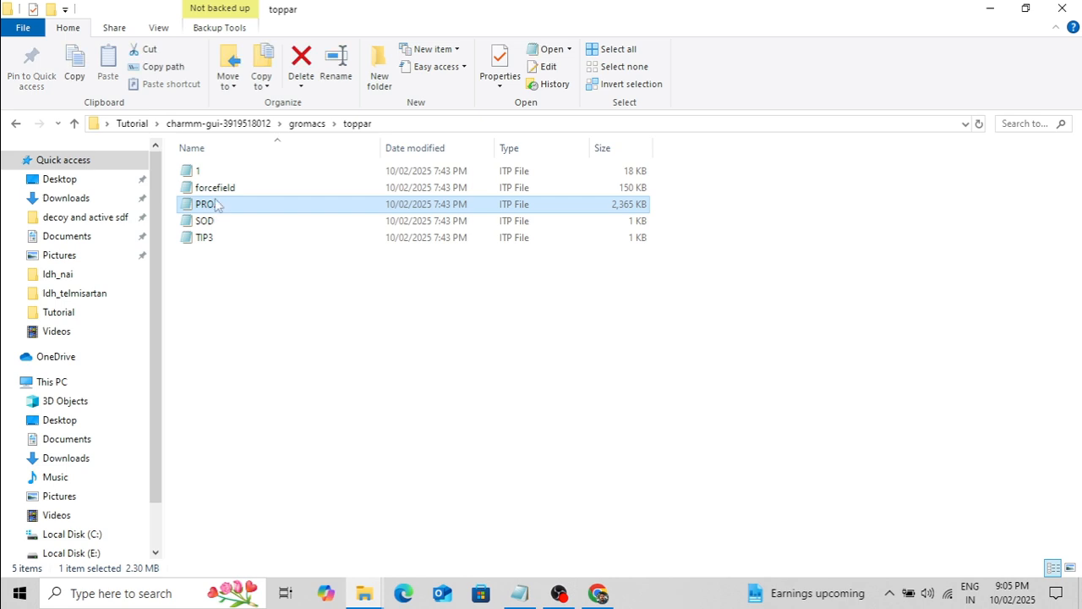
{"action": "left_click", "coordinate": [210, 172]}
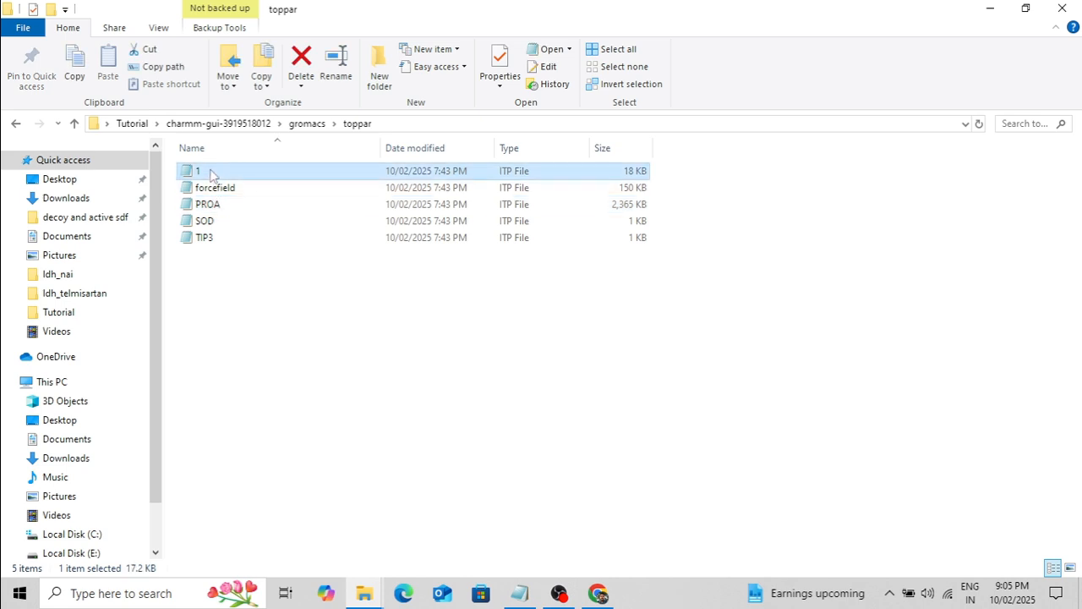
{"action": "left_click", "coordinate": [235, 193]}
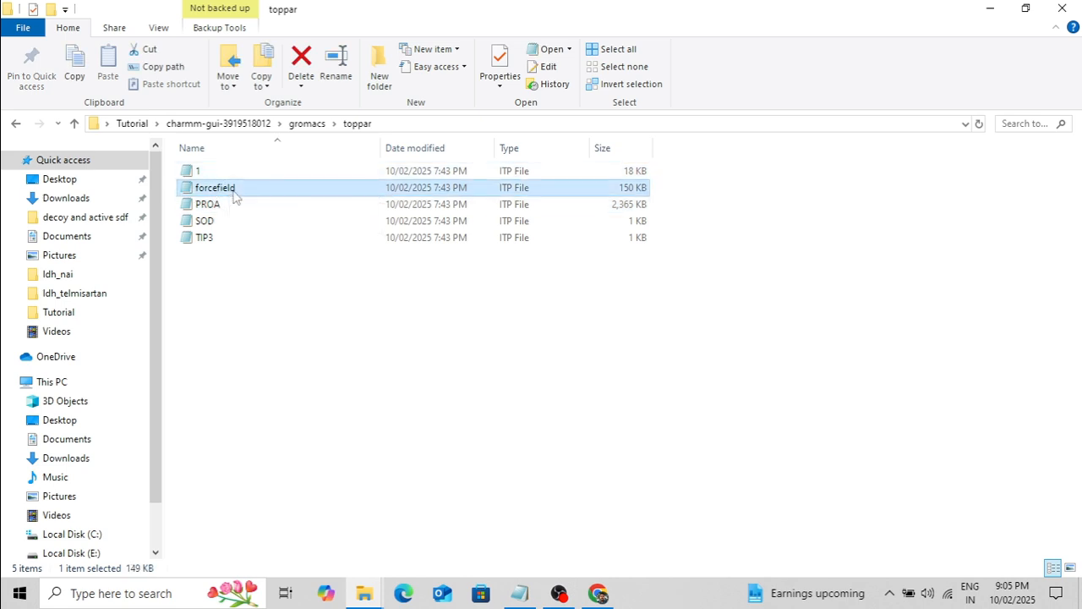
{"action": "left_click", "coordinate": [237, 237]}
{"action": "left_click", "coordinate": [236, 223]}
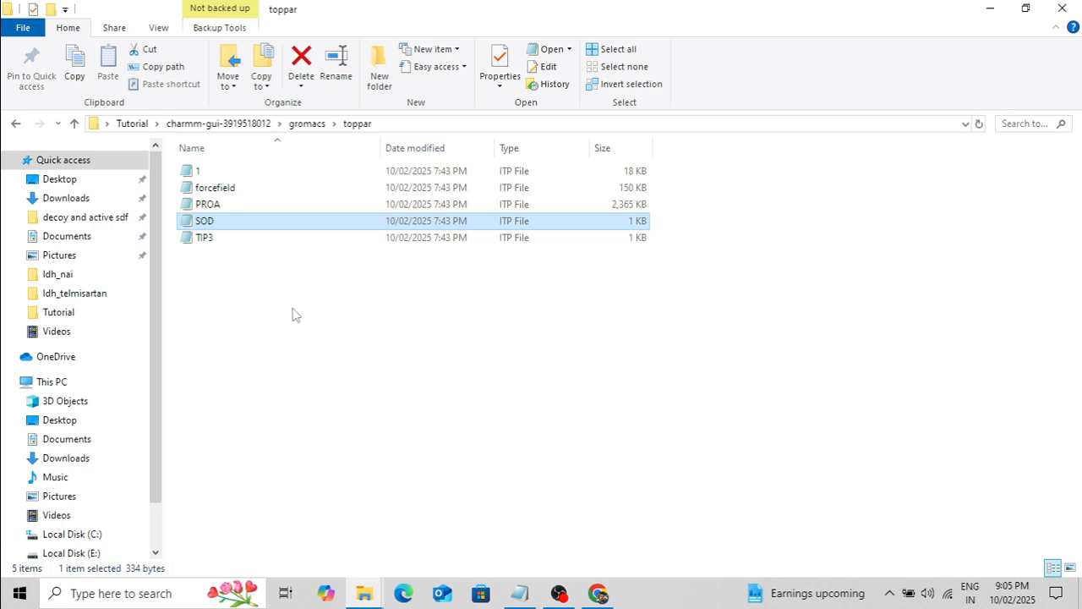
{"action": "left_click", "coordinate": [74, 124]}
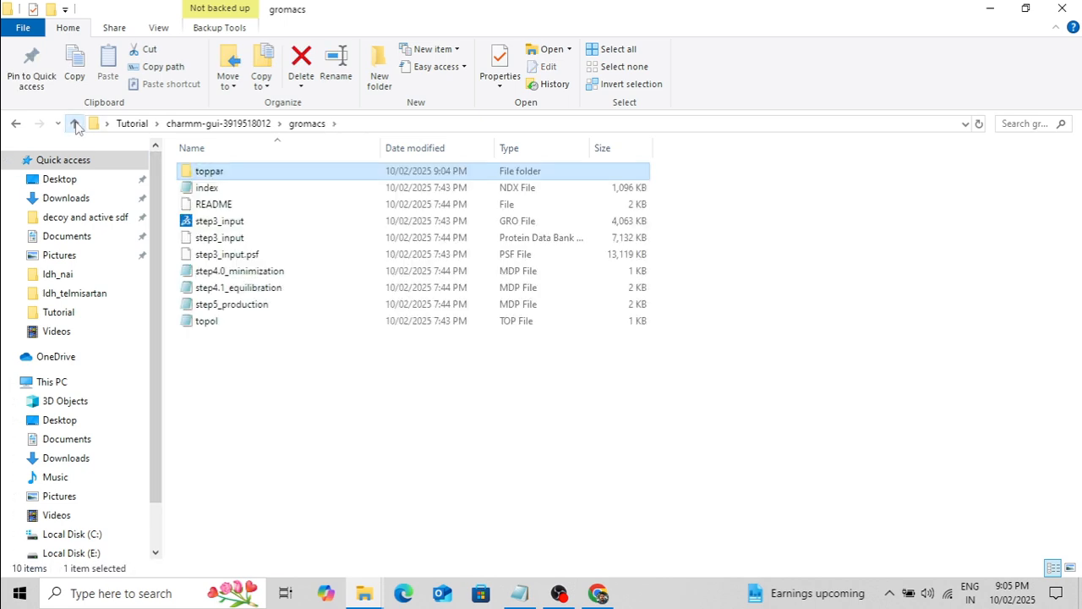
Step: Review the index file, the step3_input GRO file and the minimization, equilibration and production MDP files
{"action": "left_click", "coordinate": [224, 193]}
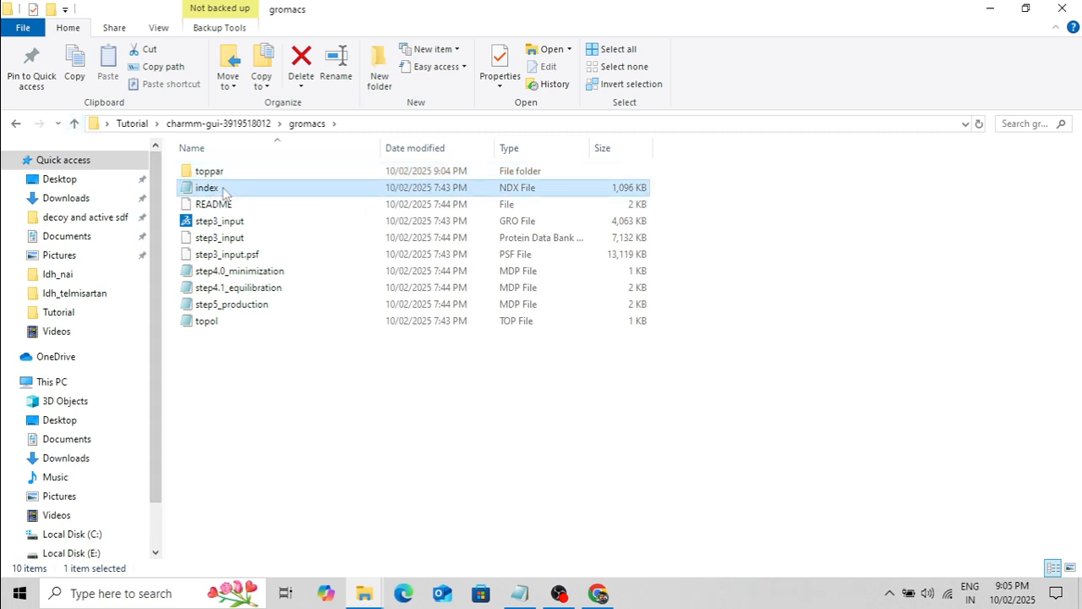
{"action": "left_click", "coordinate": [507, 224]}
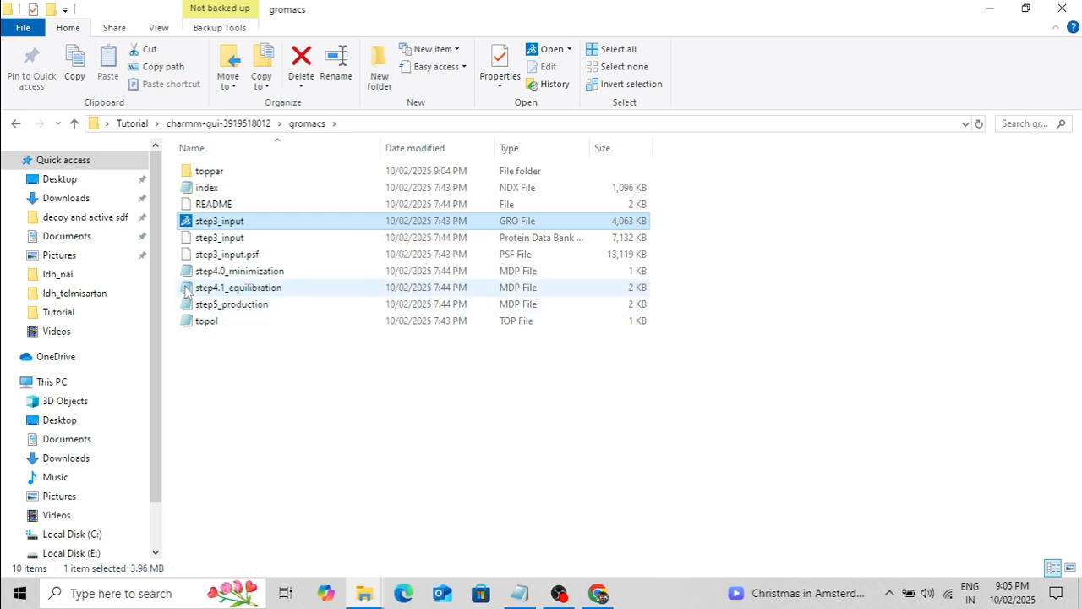
{"action": "left_click_drag", "start_coordinate": [170, 269], "coordinate": [507, 312]}
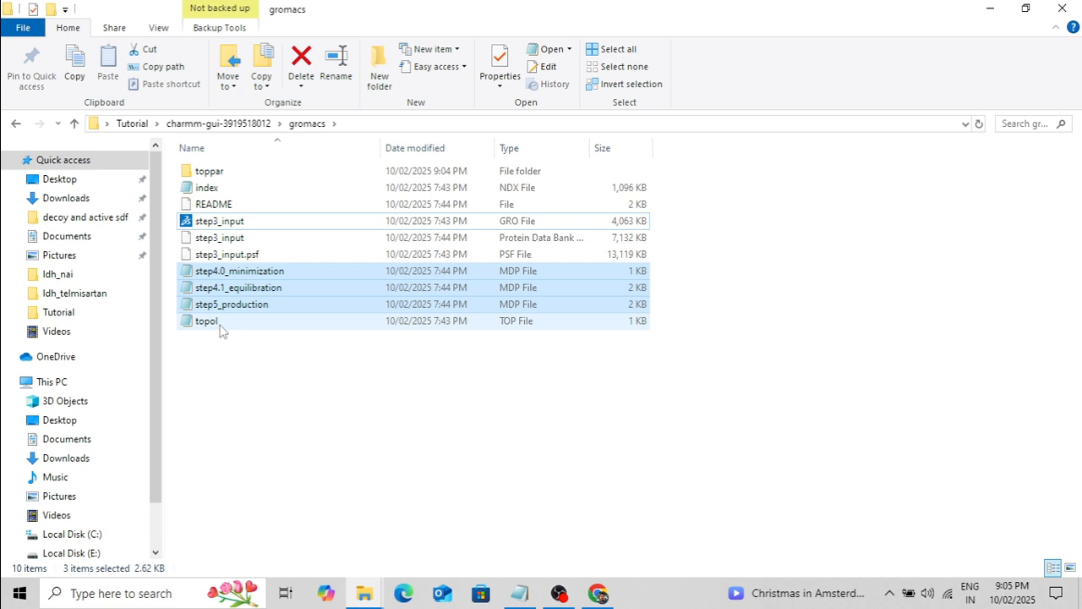
{"action": "left_click", "coordinate": [246, 357]}
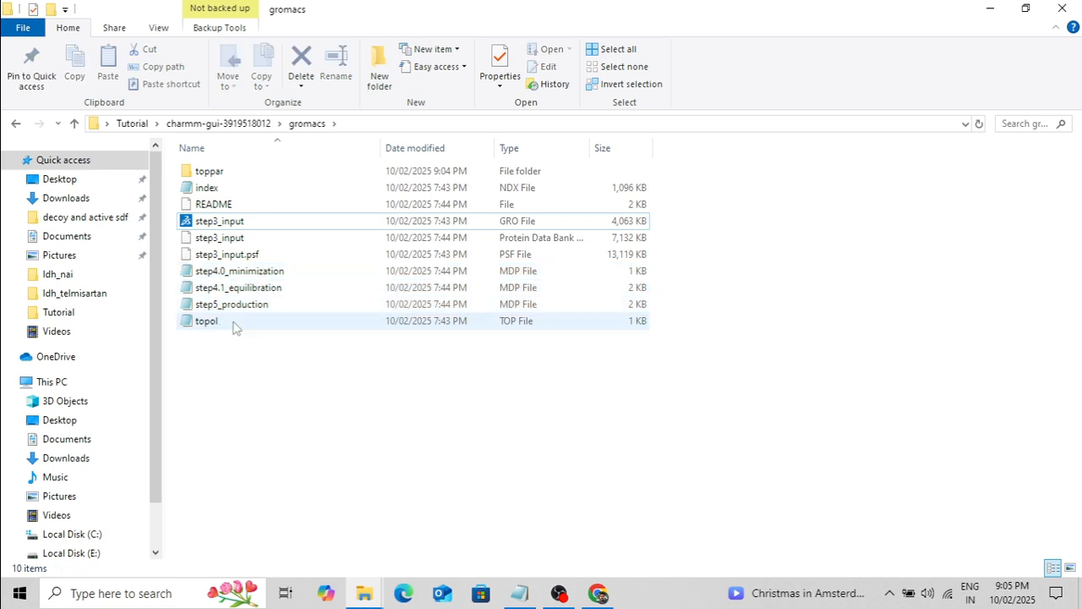
Step: Open the topol file and examine the include lines for forcefield.itp, PROA.itp and 1.itp
{"action": "double_click", "coordinate": [236, 325]}
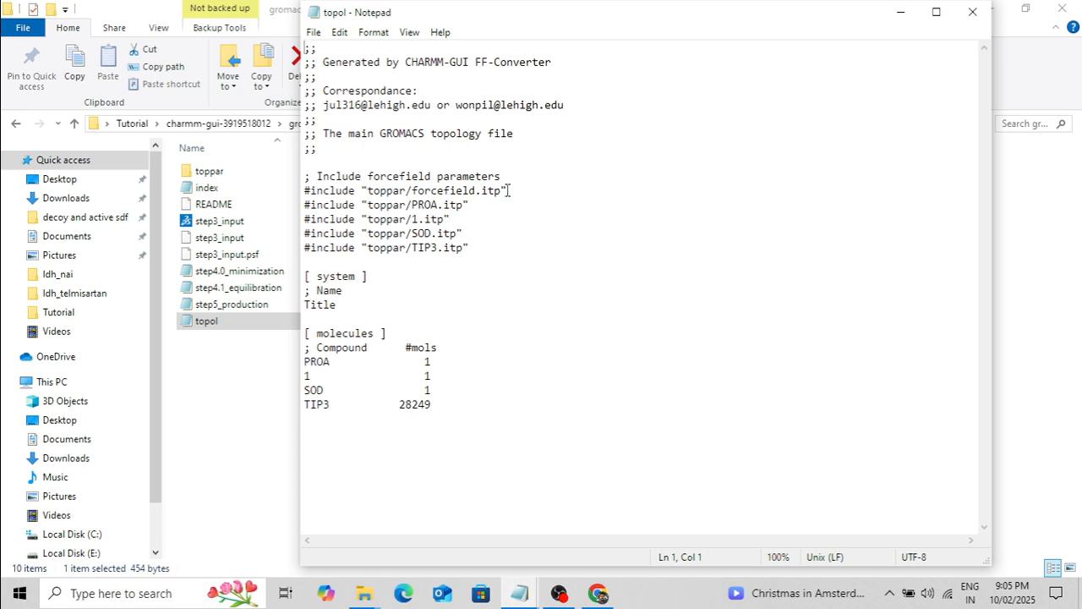
{"action": "left_click_drag", "start_coordinate": [511, 190], "coordinate": [296, 191]}
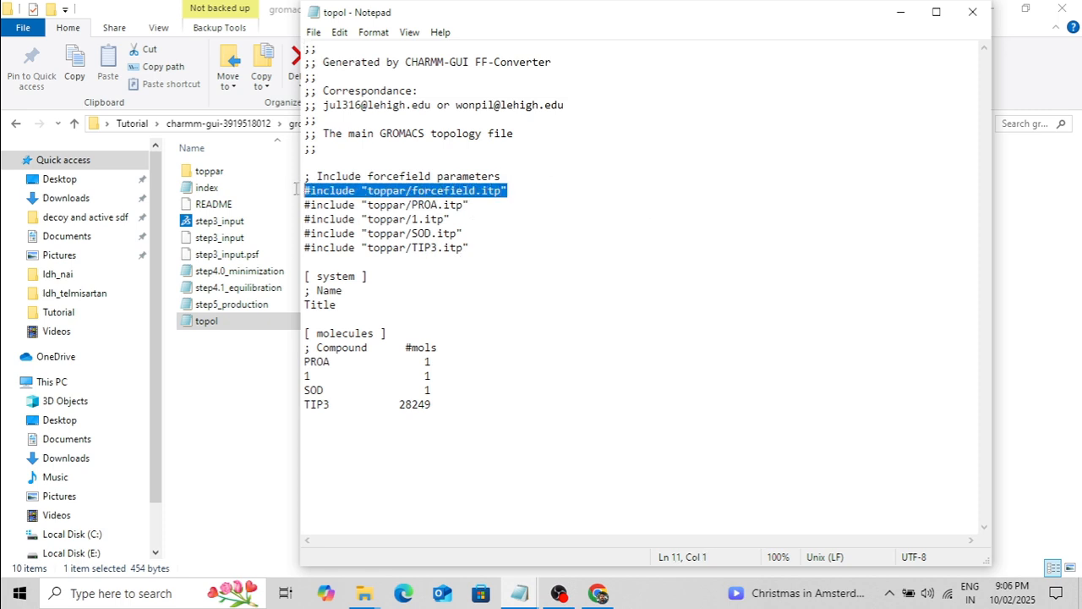
{"action": "left_click_drag", "start_coordinate": [475, 209], "coordinate": [298, 203]}
{"action": "left_click_drag", "start_coordinate": [457, 221], "coordinate": [296, 218]}
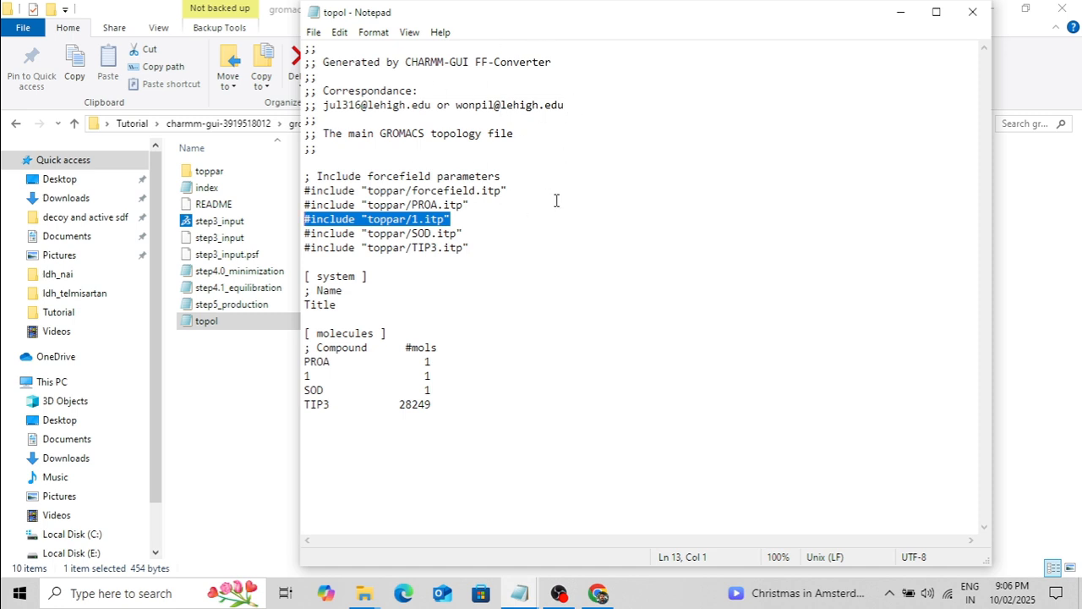
{"action": "left_click", "coordinate": [537, 243]}
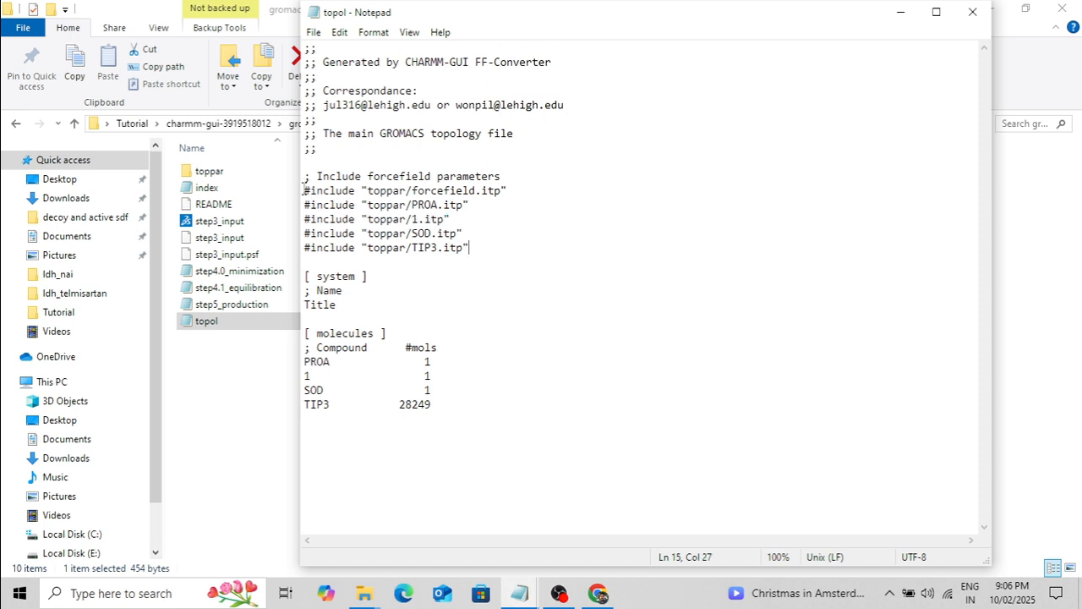
Step: Compare the toppar path in topol's forcefield.itp include line with the toppar folder, and close the topology file
{"action": "left_click", "coordinate": [225, 174]}
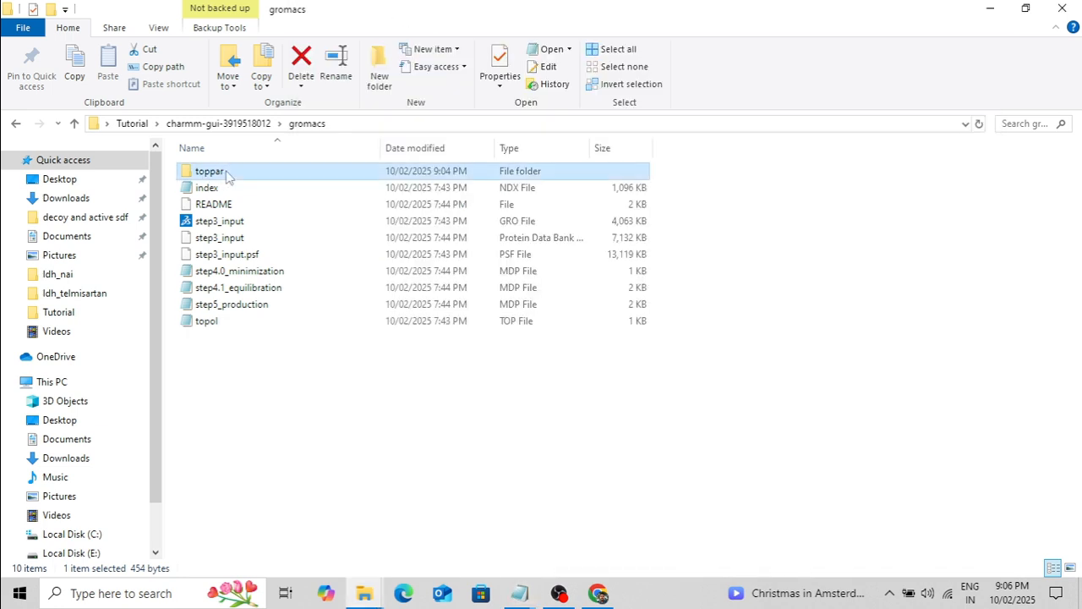
{"action": "double_click", "coordinate": [229, 324]}
{"action": "mouse_move", "coordinate": [519, 594]}
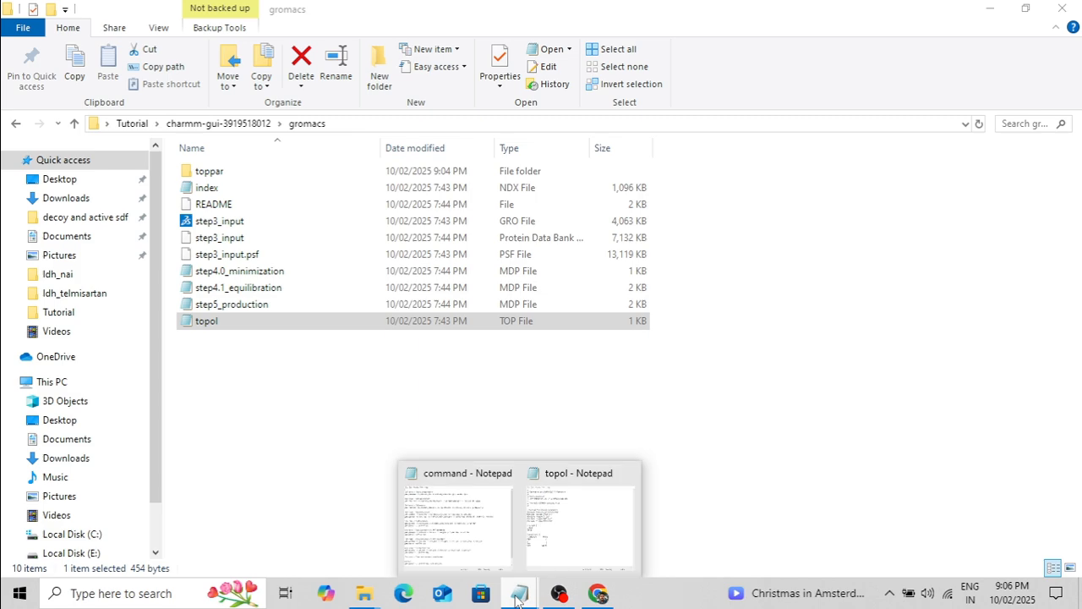
{"action": "left_click", "coordinate": [546, 545]}
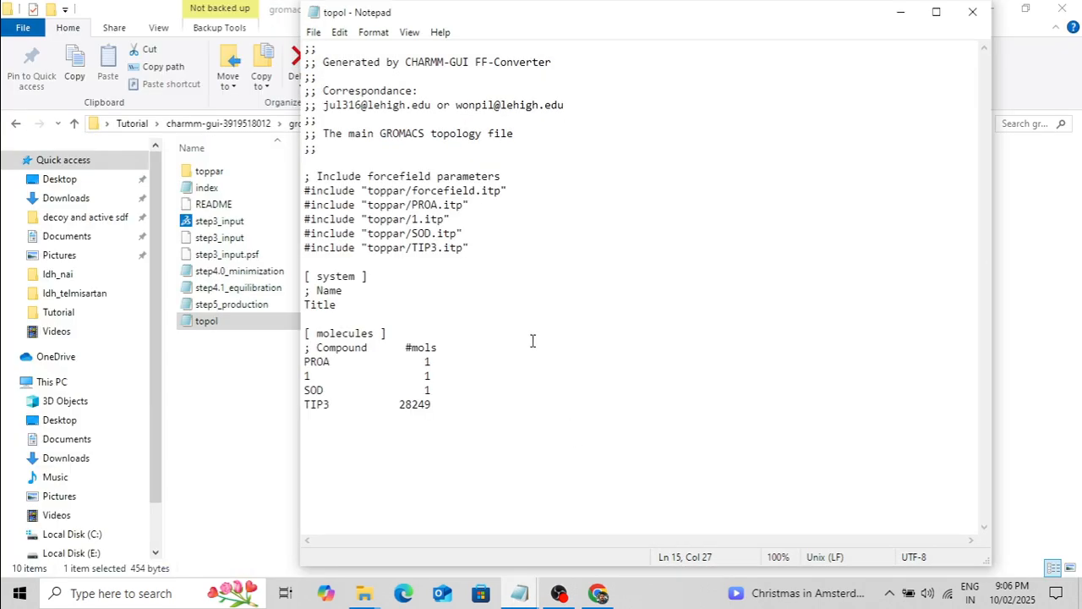
{"action": "left_click", "coordinate": [307, 191]}
{"action": "left_click_drag", "start_coordinate": [309, 191], "coordinate": [339, 191]}
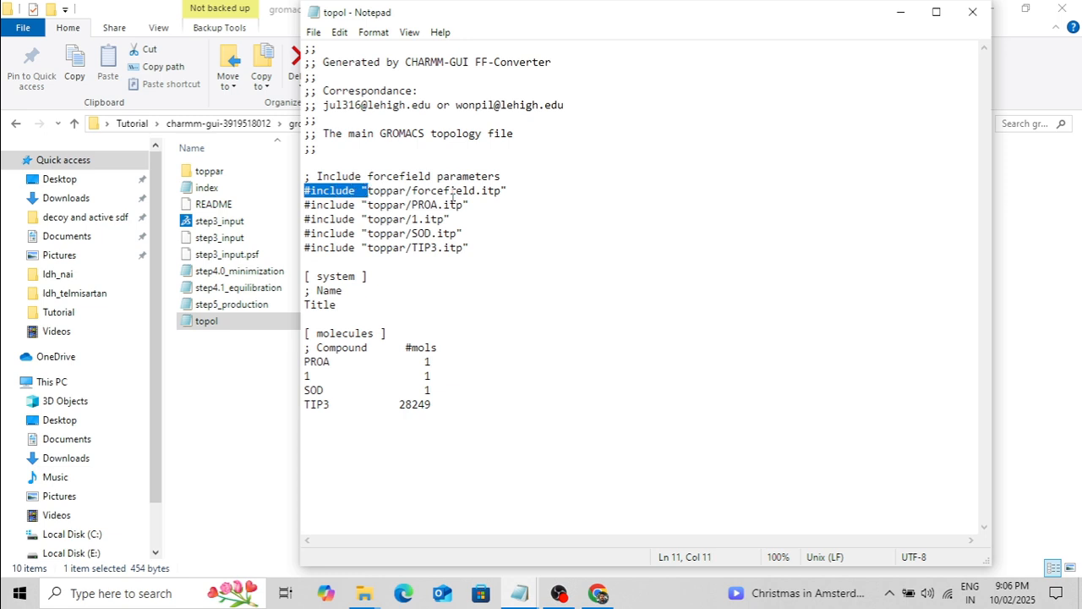
{"action": "left_click_drag", "start_coordinate": [507, 190], "coordinate": [409, 194]}
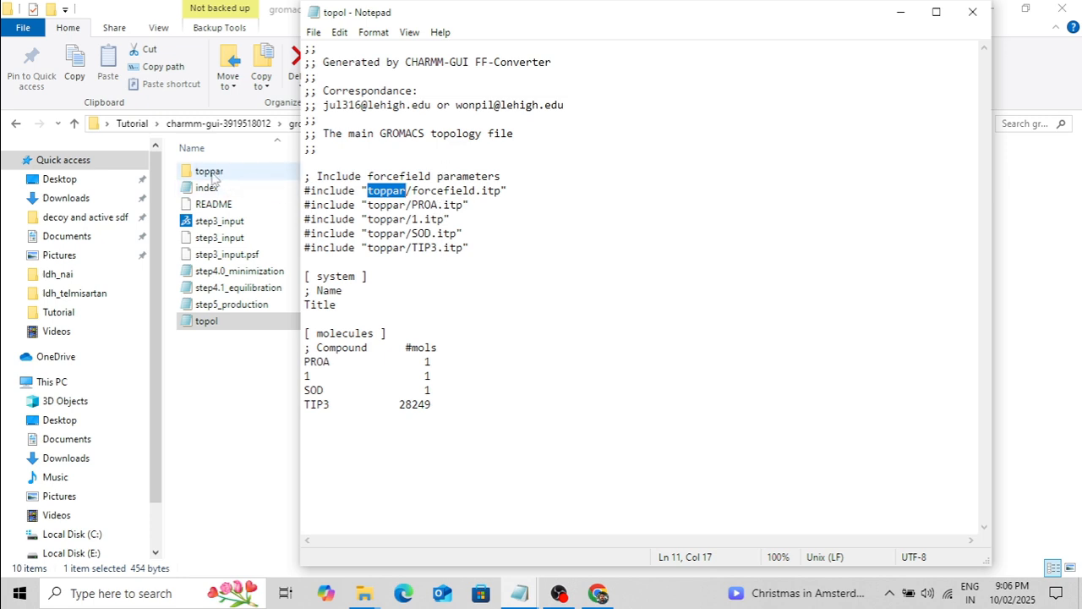
{"action": "left_click", "coordinate": [973, 14]}
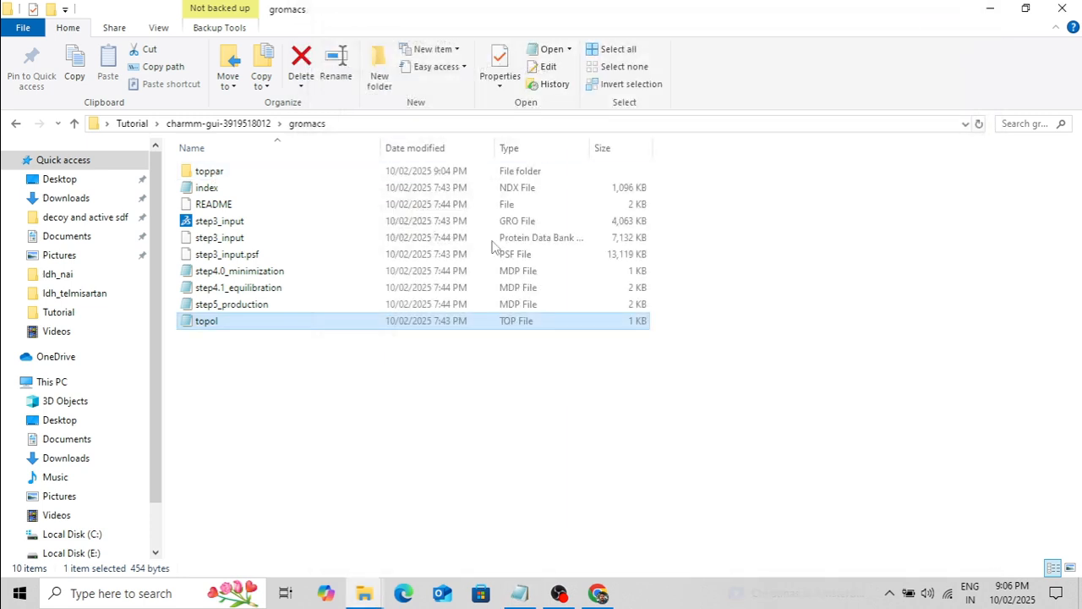
Step: Go through the step4.0_minimization, step4.1_equilibration and step5_production MDP files one by one in the gromacs folder
{"action": "left_click", "coordinate": [502, 272]}
{"action": "left_click", "coordinate": [504, 287]}
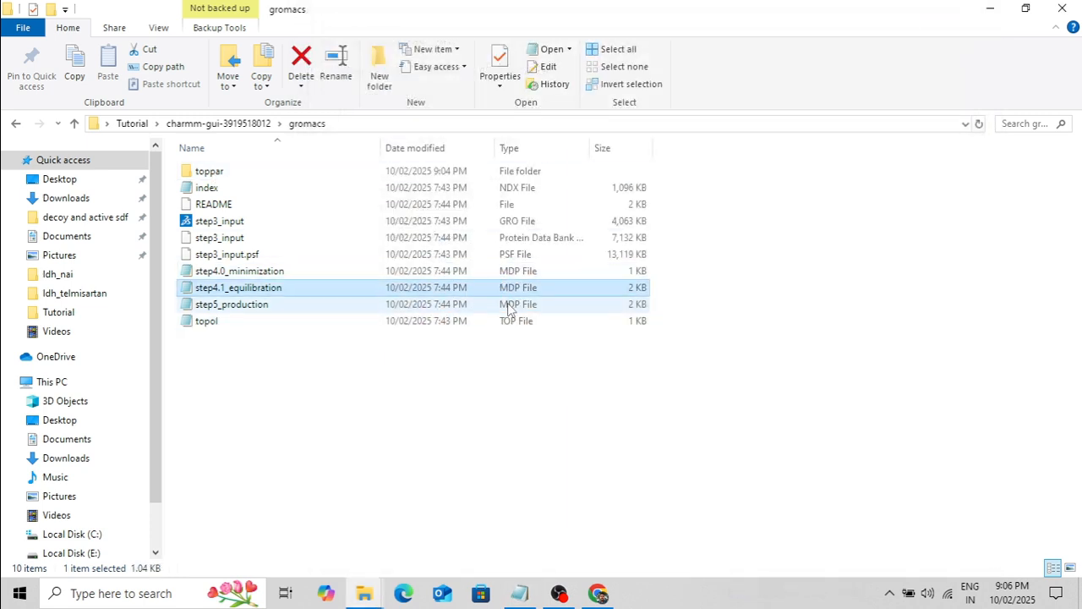
{"action": "left_click", "coordinate": [509, 305]}
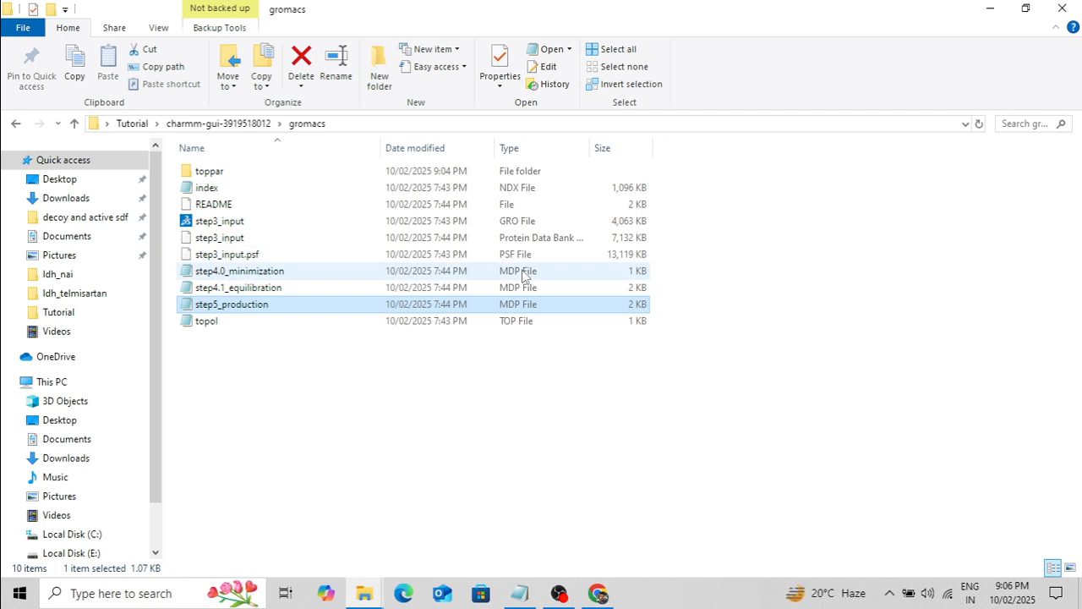
Step: Open the step5_production file in a maximized window and examine its nsteps parameter
{"action": "double_click", "coordinate": [259, 310]}
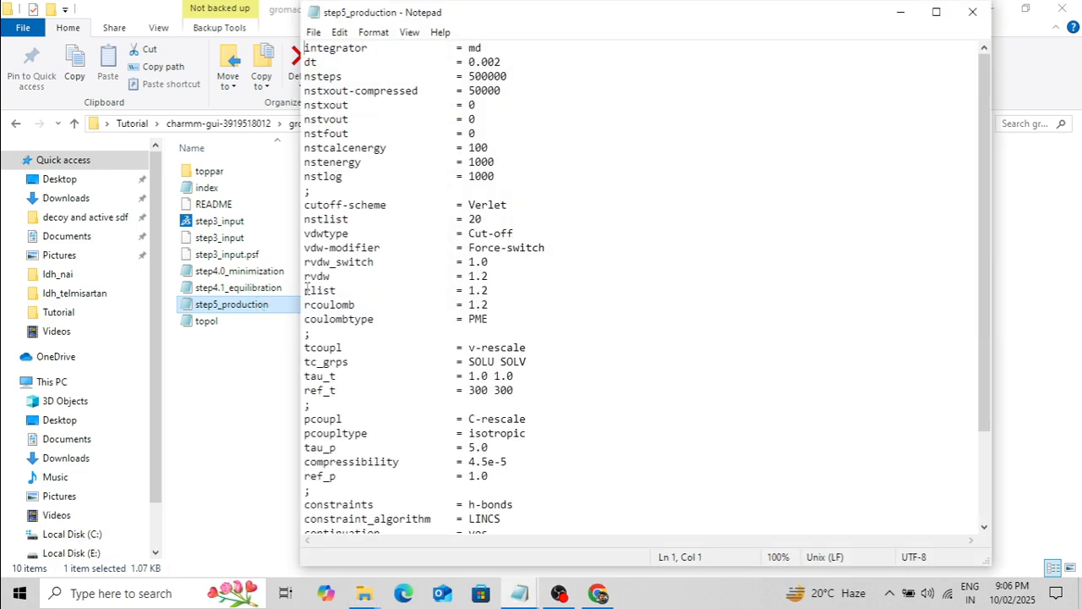
{"action": "left_click", "coordinate": [936, 15]}
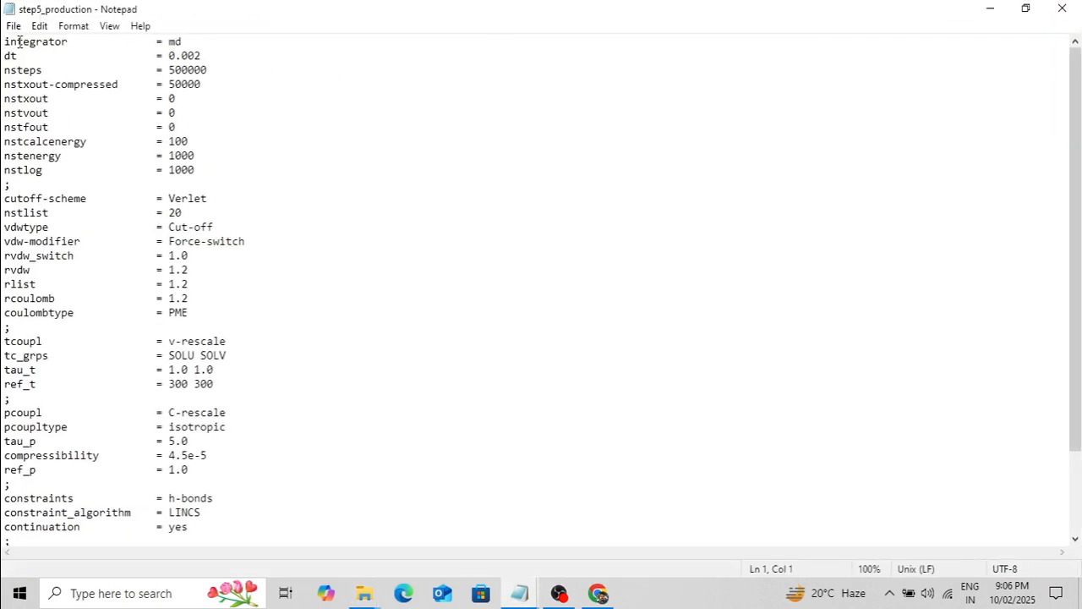
{"action": "left_click_drag", "start_coordinate": [152, 41], "coordinate": [210, 68]}
{"action": "left_click", "coordinate": [209, 70]}
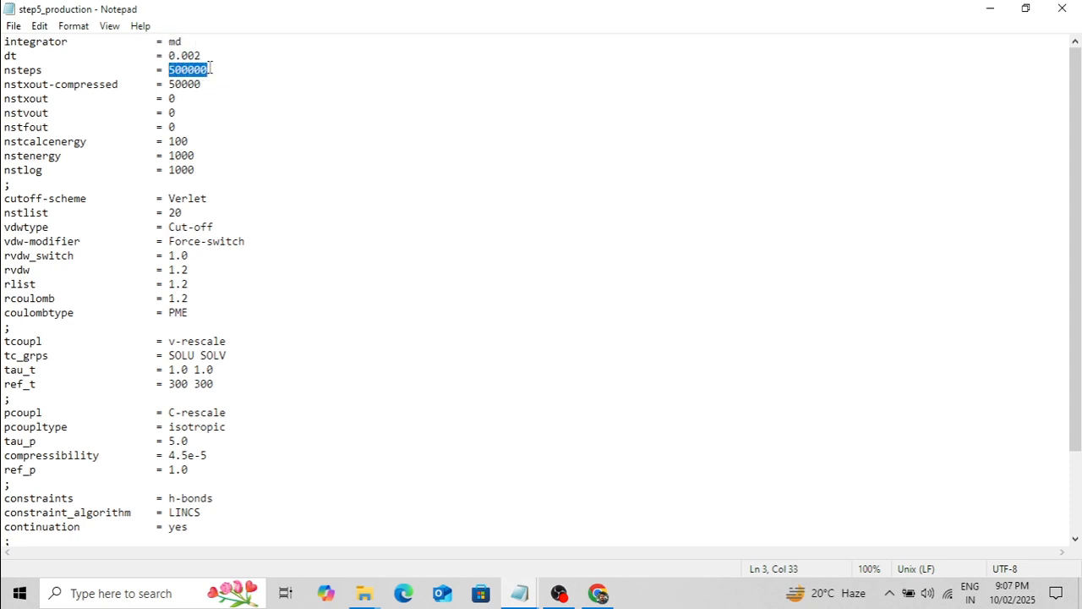
{"action": "left_click", "coordinate": [215, 71]}
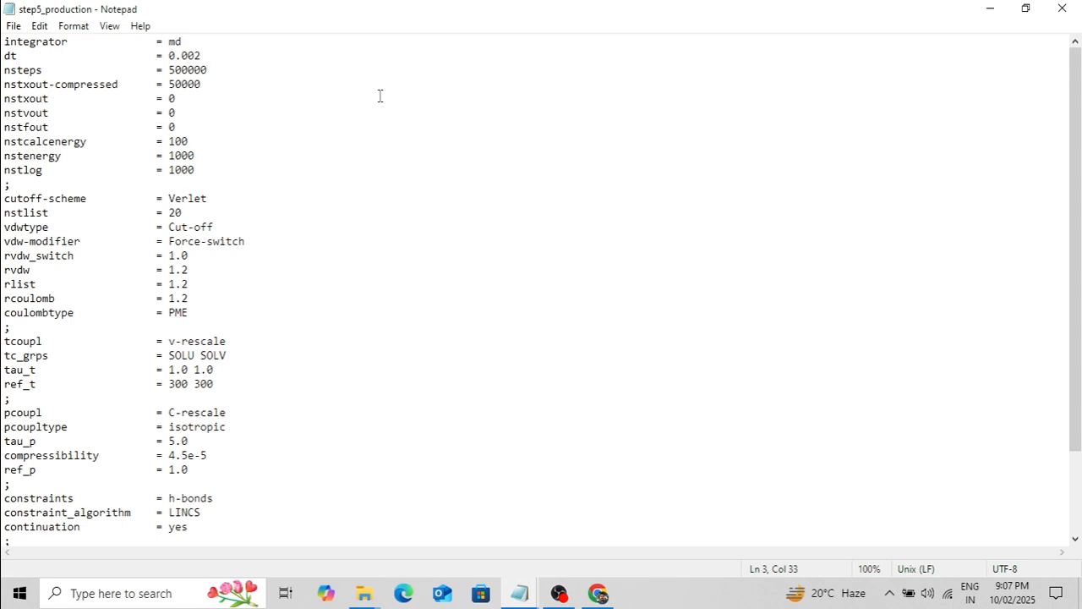
{"action": "triple_click", "coordinate": [233, 65]}
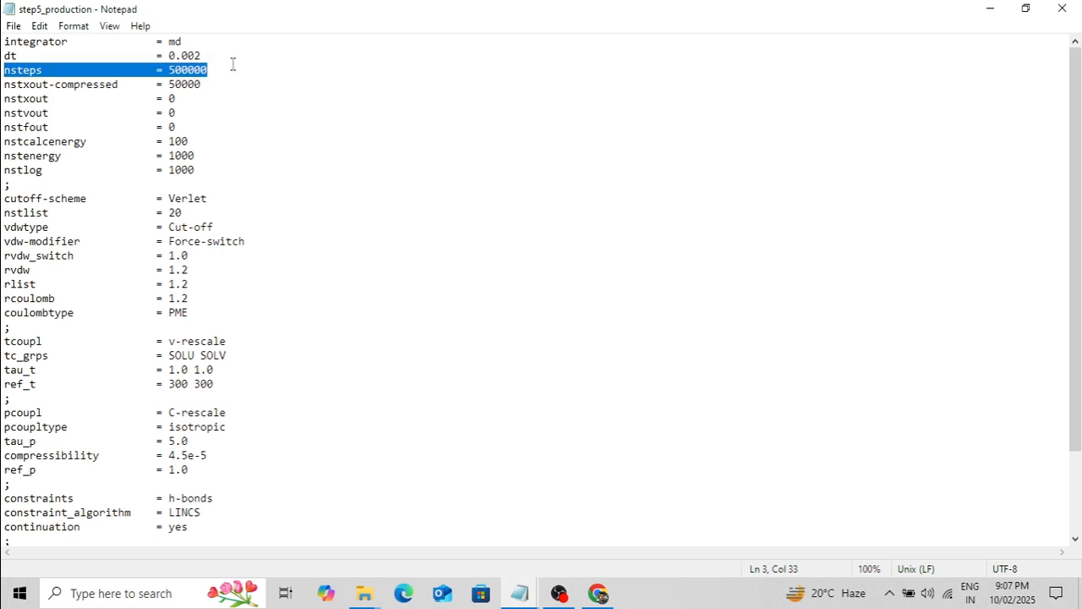
Step: Set nsteps to 50000000 in the step5_production file and check its tcoupl setting
{"action": "left_click", "coordinate": [255, 76]}
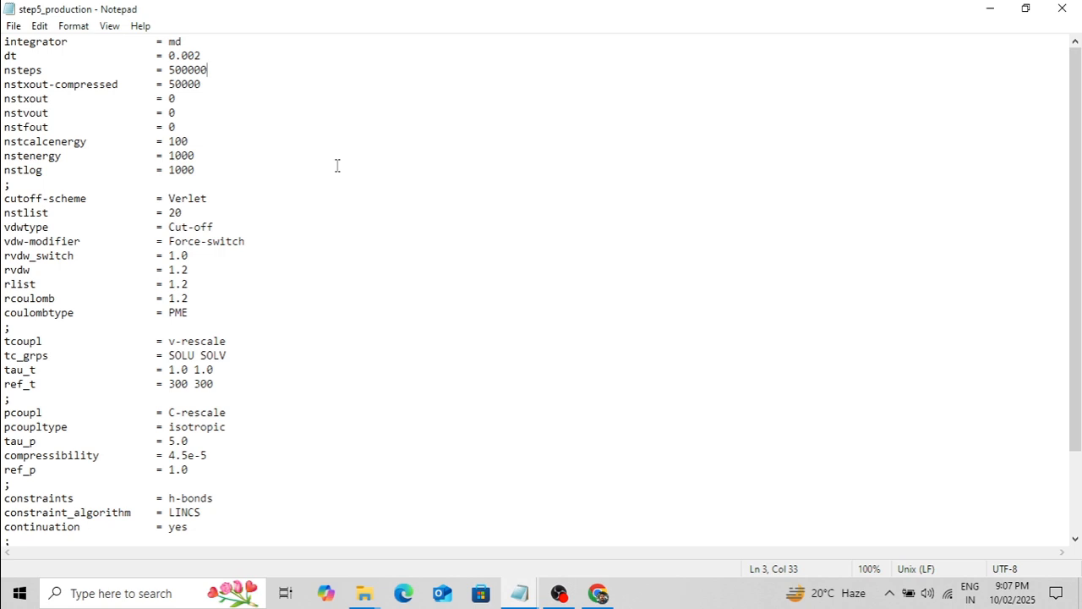
{"action": "type", "text": "00"}
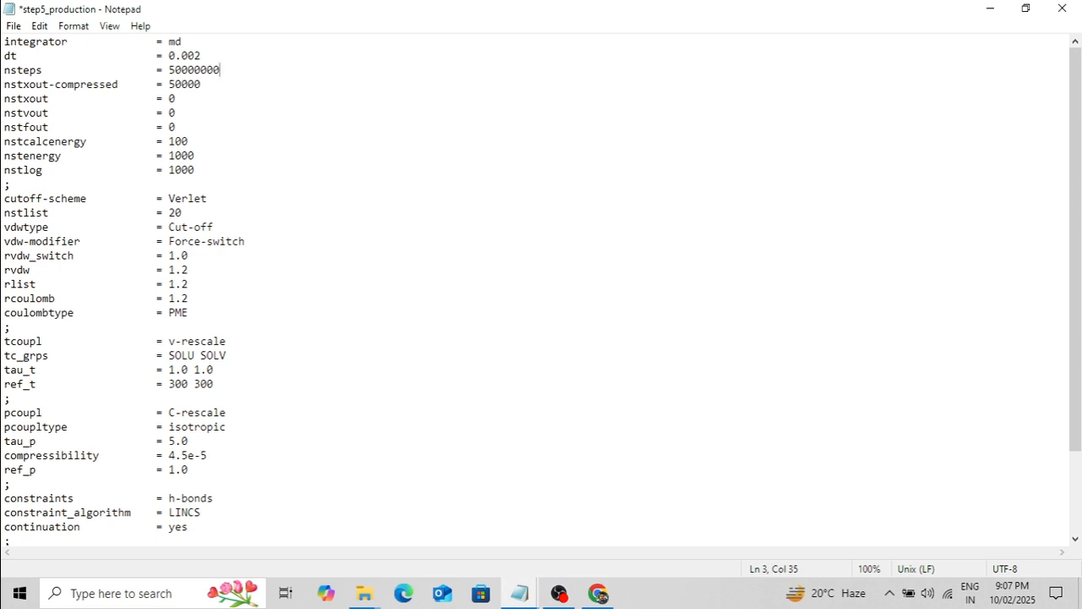
{"action": "scroll", "coordinate": [338, 166], "scroll_direction": "down", "scroll_amount": 2}
{"action": "left_click_drag", "start_coordinate": [237, 254], "coordinate": [164, 253]}
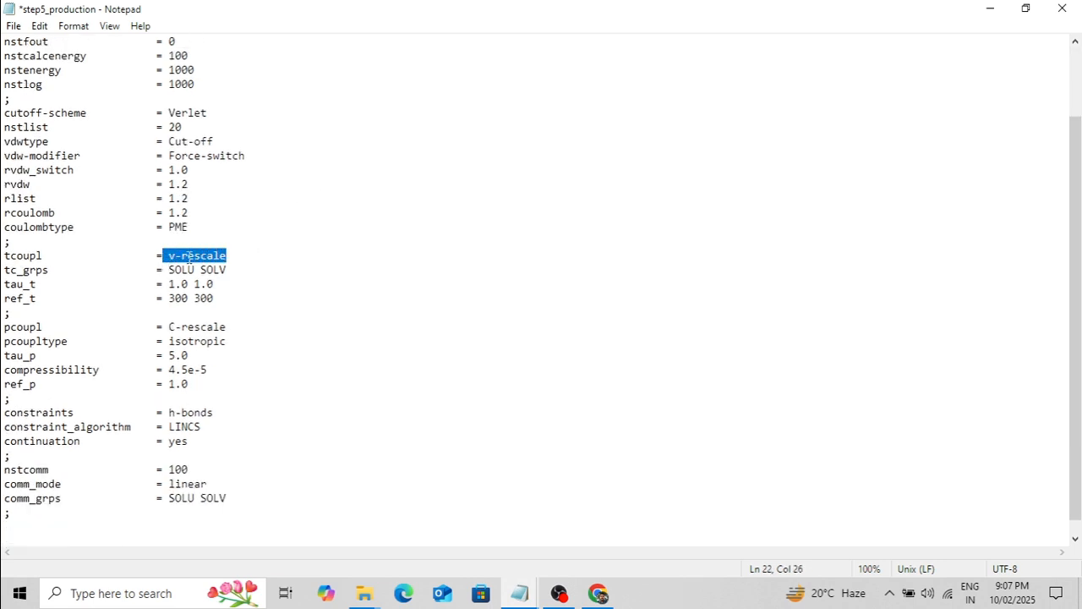
{"action": "left_click_drag", "start_coordinate": [240, 256], "coordinate": [172, 256]}
{"action": "scroll", "coordinate": [420, 304], "scroll_direction": "down", "scroll_amount": 1}
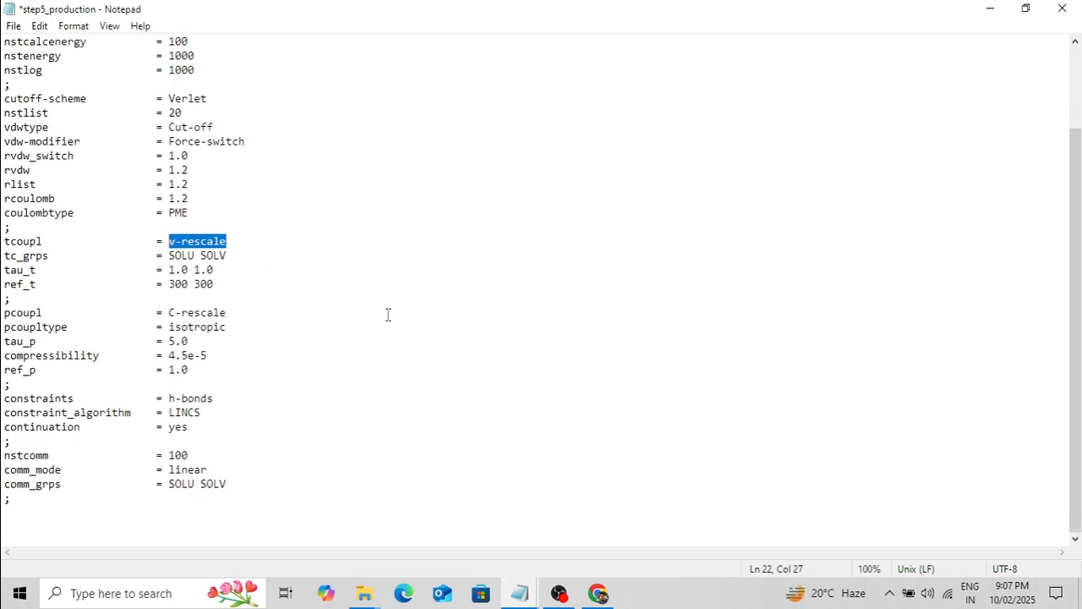
{"action": "scroll", "coordinate": [314, 317], "scroll_direction": "up", "scroll_amount": 3}
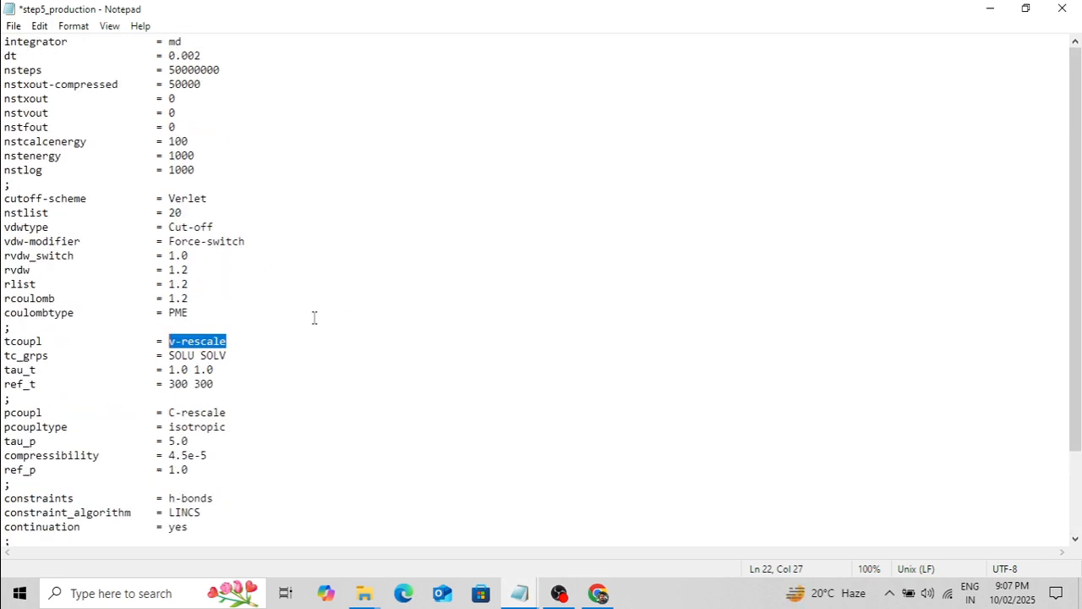
Step: Save the step5_production file and close it
{"action": "left_click", "coordinate": [14, 29]}
{"action": "left_click", "coordinate": [34, 96]}
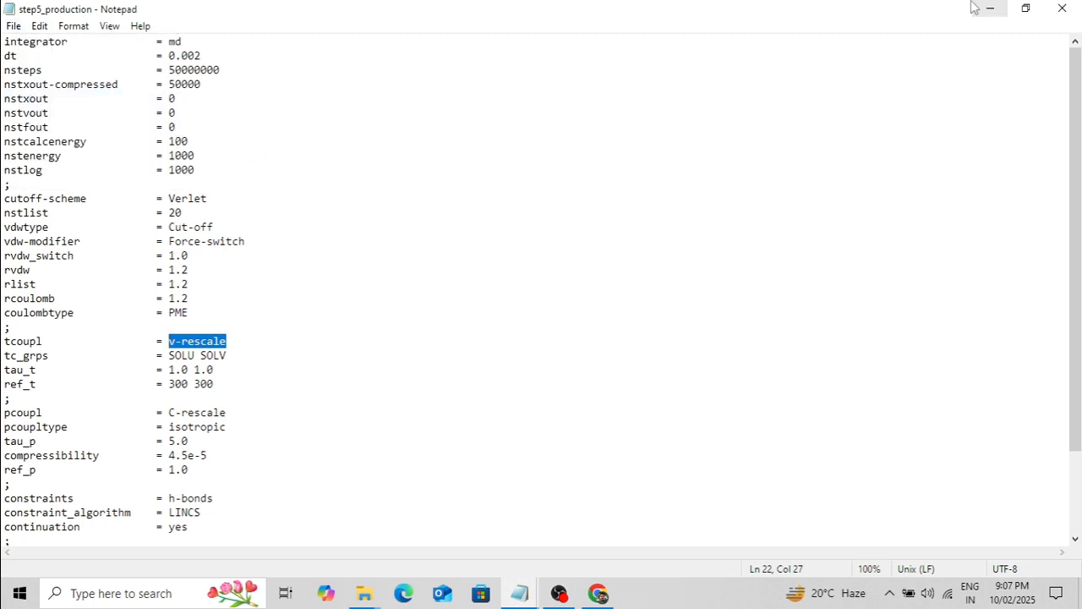
{"action": "left_click", "coordinate": [1062, 7]}
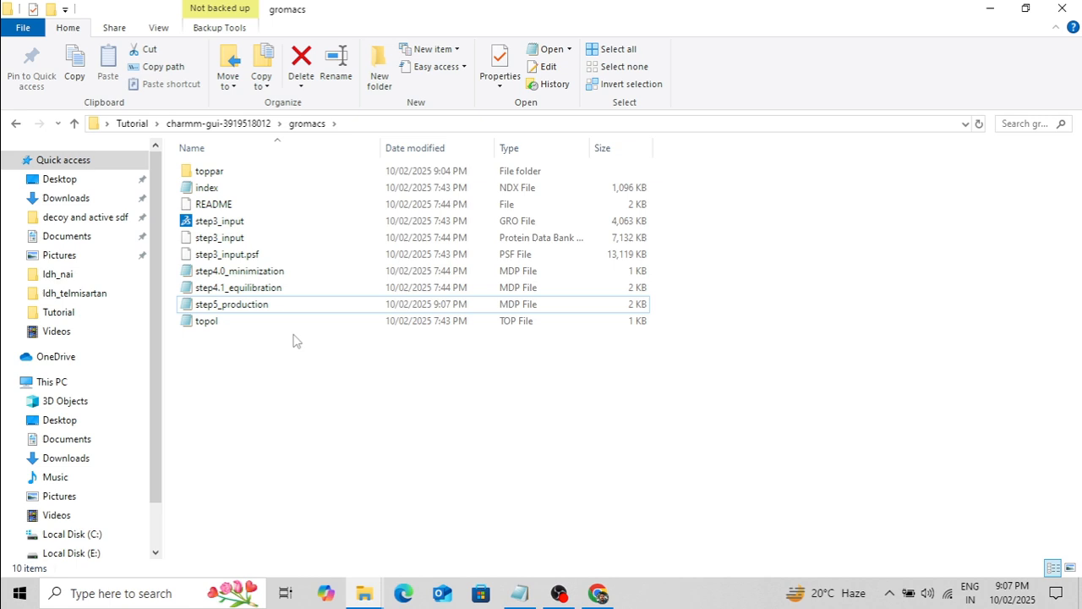
Step: Go through the step3_input GRO, index, topol and three MDP files in the gromacs folder
{"action": "left_click", "coordinate": [239, 225]}
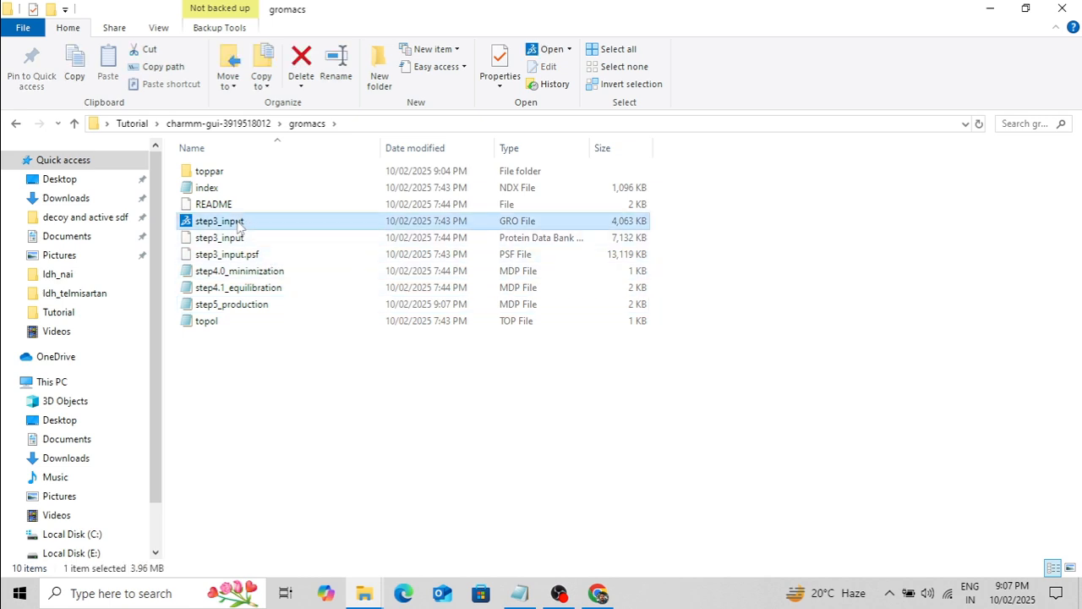
{"action": "left_click", "coordinate": [227, 188]}
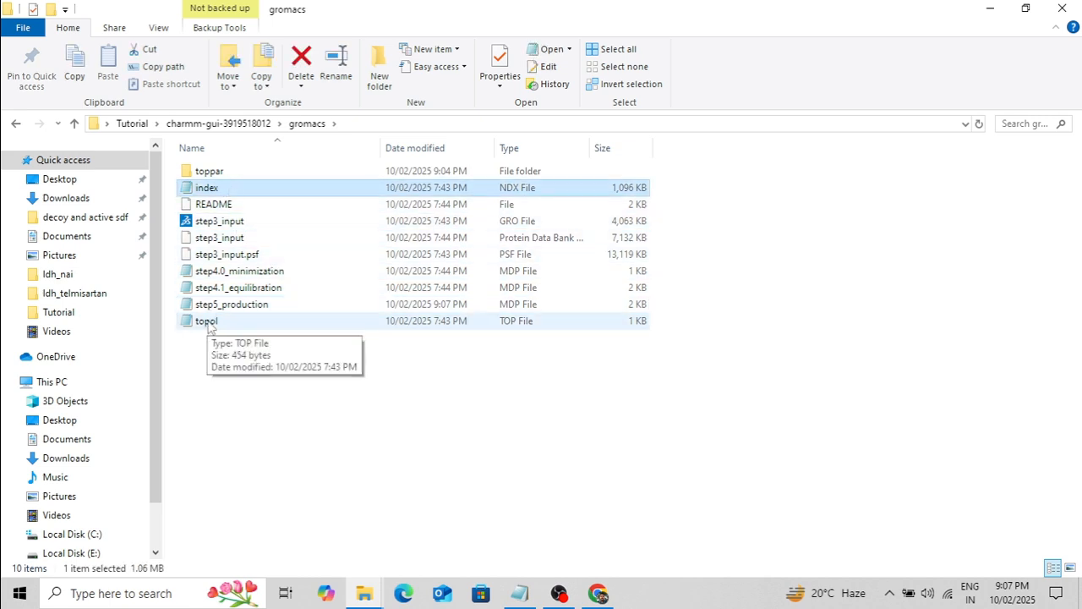
{"action": "left_click", "coordinate": [209, 325]}
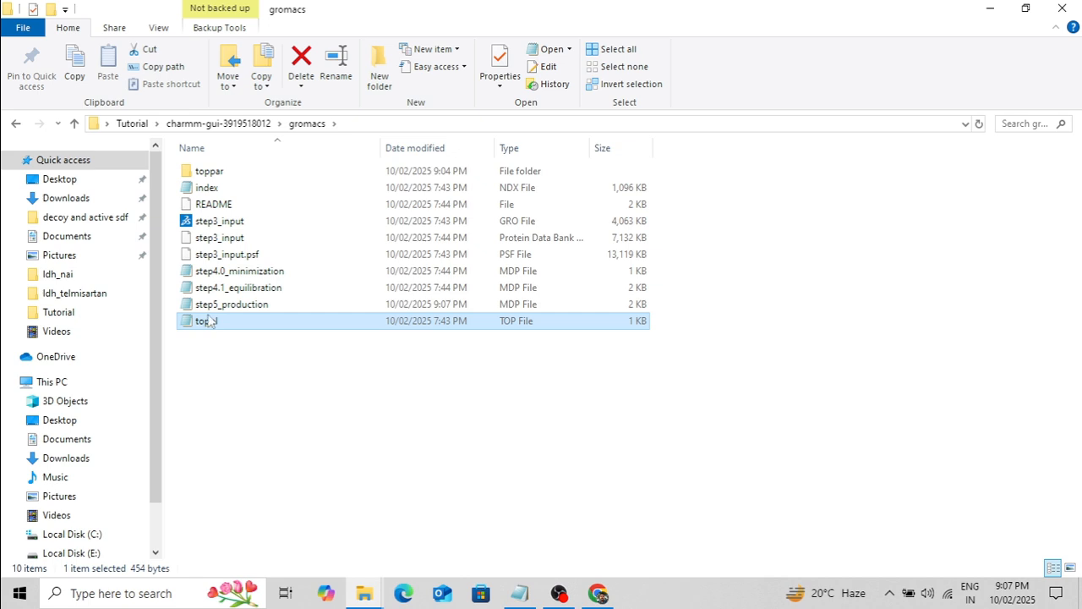
{"action": "left_click_drag", "start_coordinate": [173, 263], "coordinate": [246, 312]}
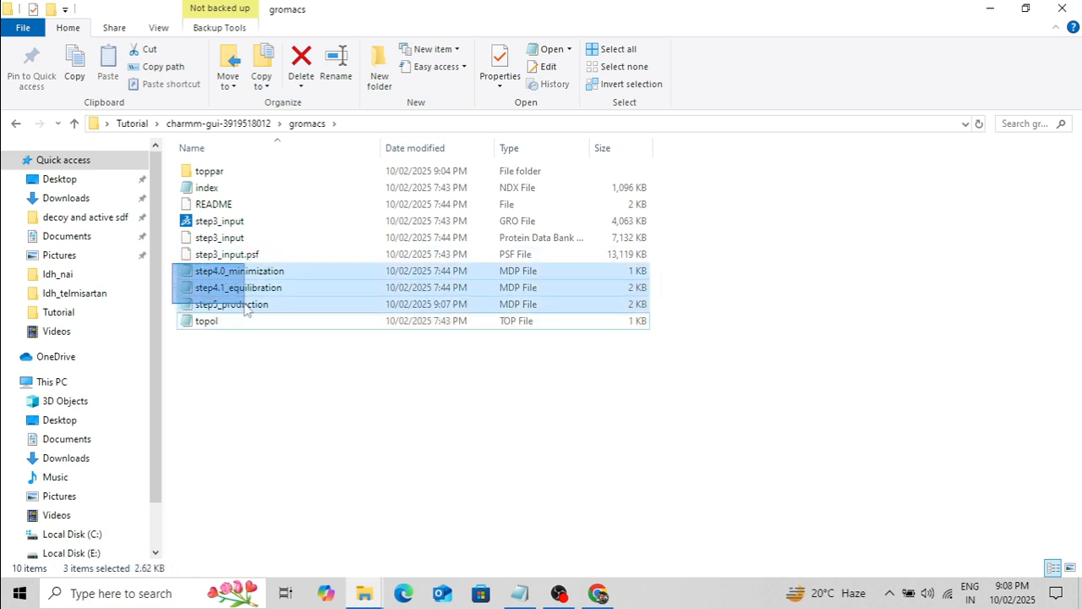
{"action": "left_click", "coordinate": [342, 434]}
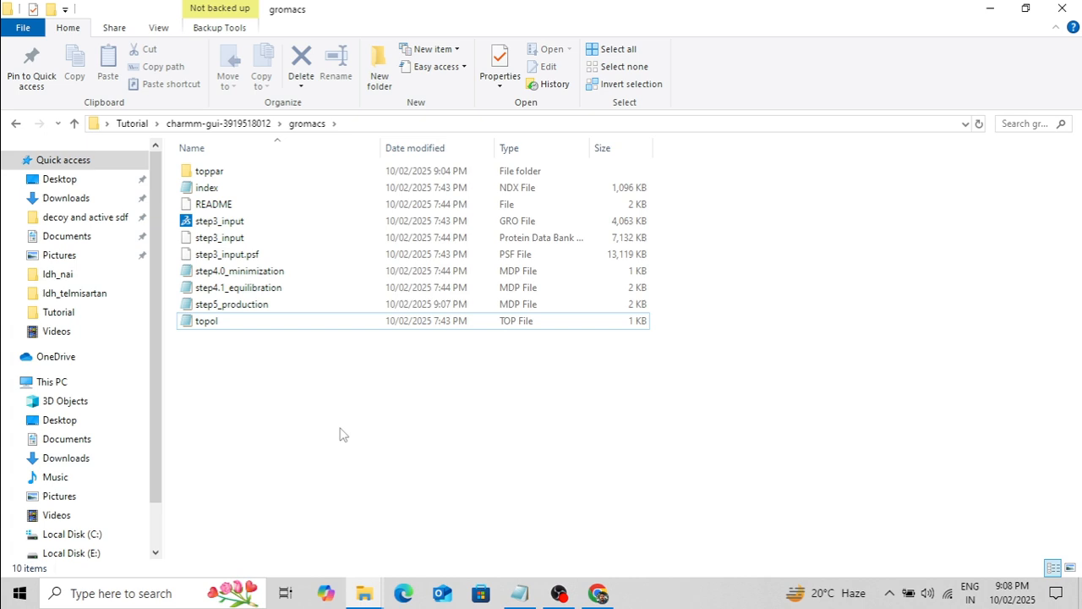
Step: Open the command text file in the Tutorial folder and examine its Minimization, Equilibration and Production run commands
{"action": "left_click", "coordinate": [74, 124]}
{"action": "left_click", "coordinate": [74, 123]}
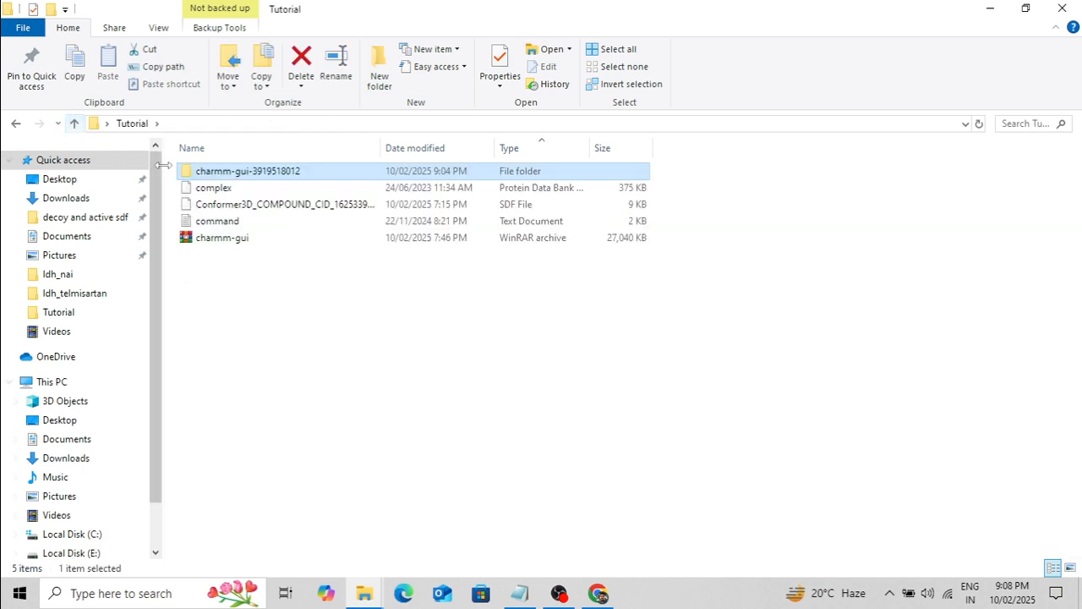
{"action": "left_click", "coordinate": [253, 223]}
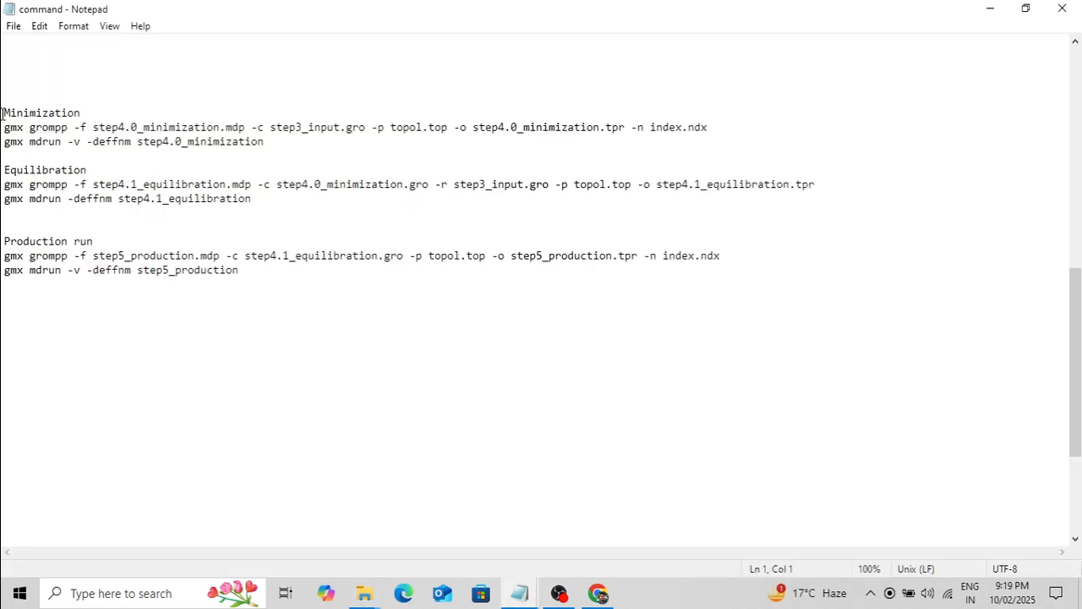
{"action": "left_click_drag", "start_coordinate": [3, 112], "coordinate": [282, 287]}
{"action": "left_click", "coordinate": [578, 345]}
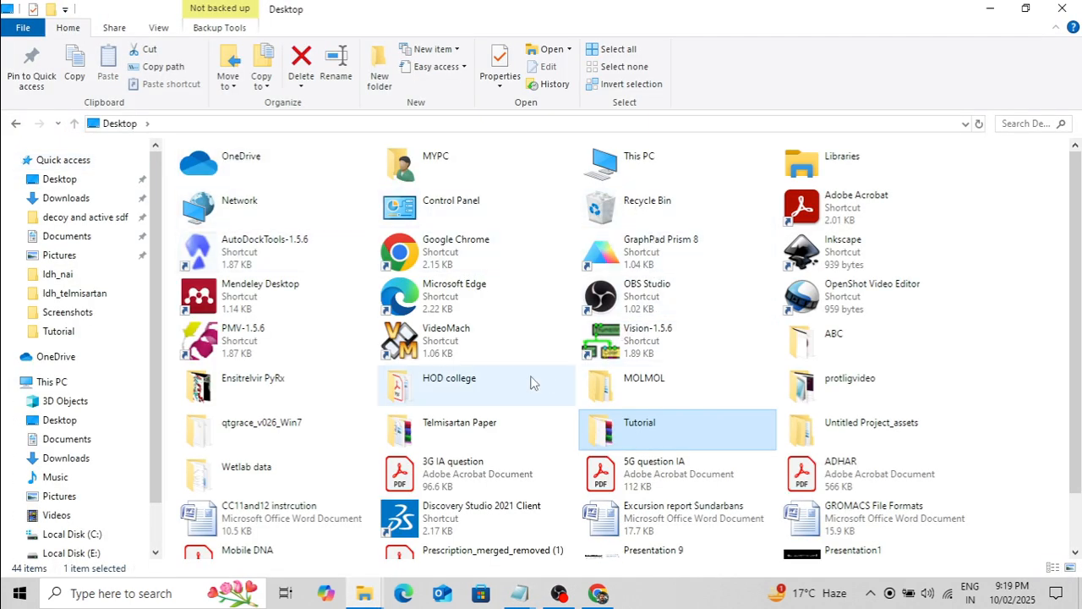
Step: Open the gromacs folder inside Tutorial's charmm-gui folder and arrange a widened command file window beside its file list
{"action": "double_click", "coordinate": [664, 423]}
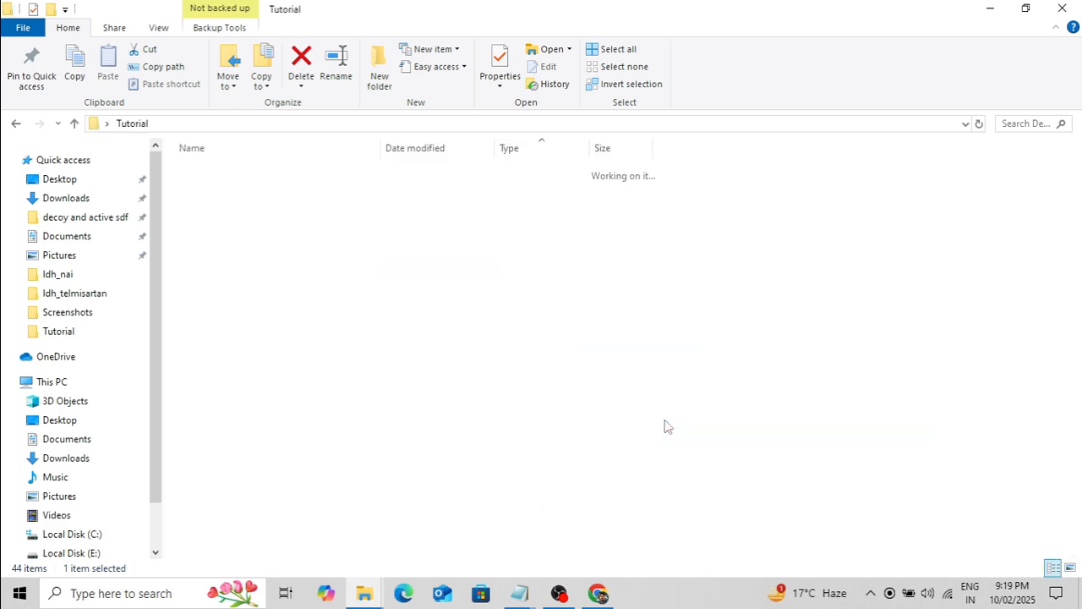
{"action": "left_click", "coordinate": [272, 175]}
{"action": "double_click", "coordinate": [272, 174]}
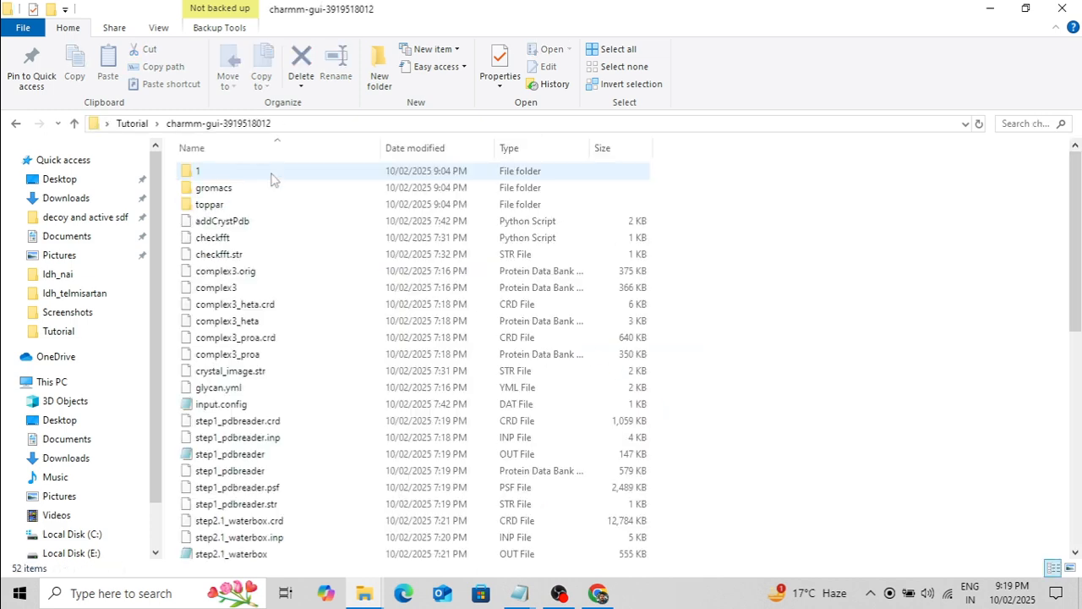
{"action": "left_click_drag", "start_coordinate": [785, 75], "coordinate": [751, 65]}
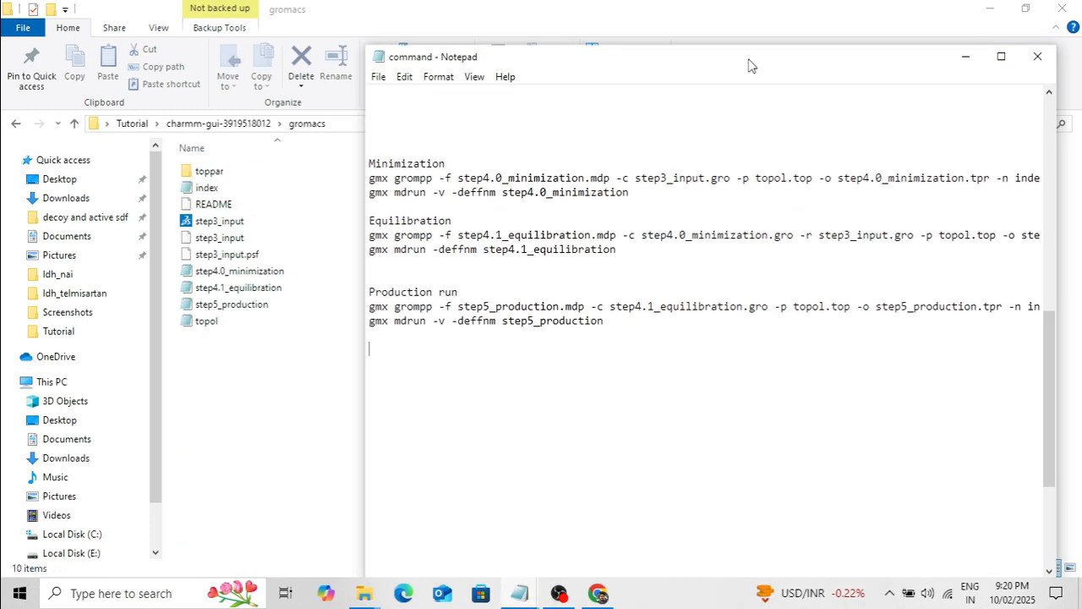
{"action": "left_click_drag", "start_coordinate": [558, 64], "coordinate": [524, 55]}
{"action": "left_click_drag", "start_coordinate": [331, 150], "coordinate": [293, 132]}
{"action": "left_click_drag", "start_coordinate": [1022, 191], "coordinate": [1070, 187]}
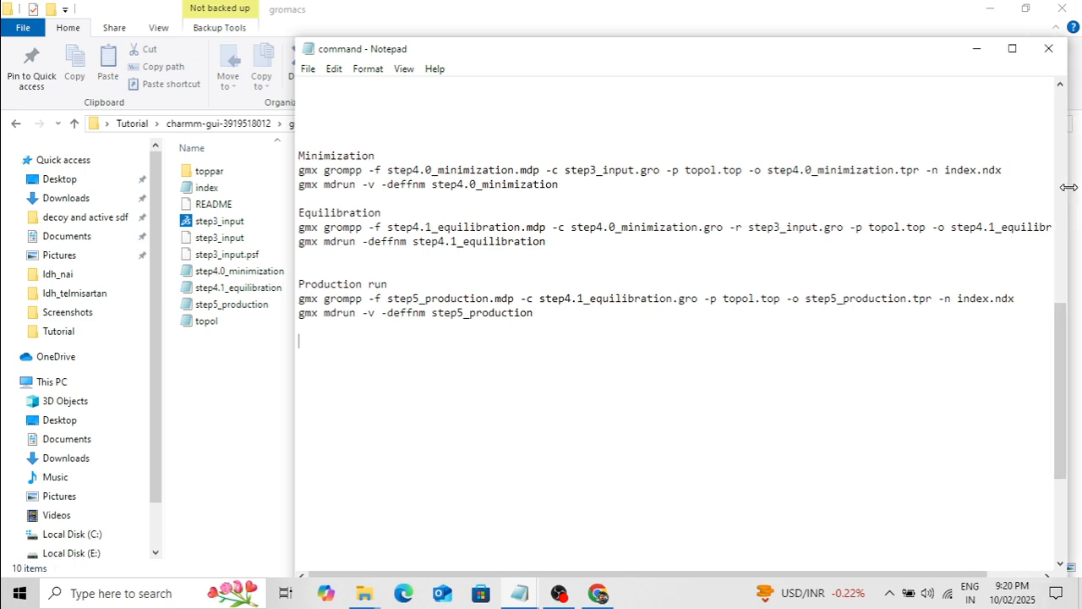
Step: Compare the Minimization grompp command's arguments, including step4.0_minimization.mdp and step3_input.gro, with the files in the gromacs folder
{"action": "left_click_drag", "start_coordinate": [299, 170], "coordinate": [363, 174]}
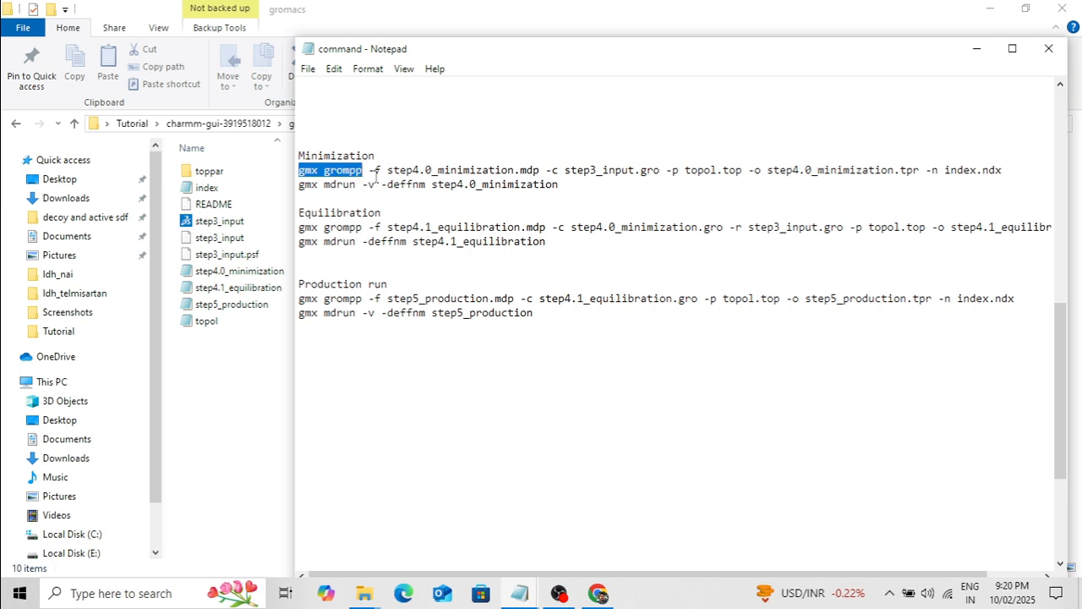
{"action": "left_click_drag", "start_coordinate": [369, 170], "coordinate": [541, 170]}
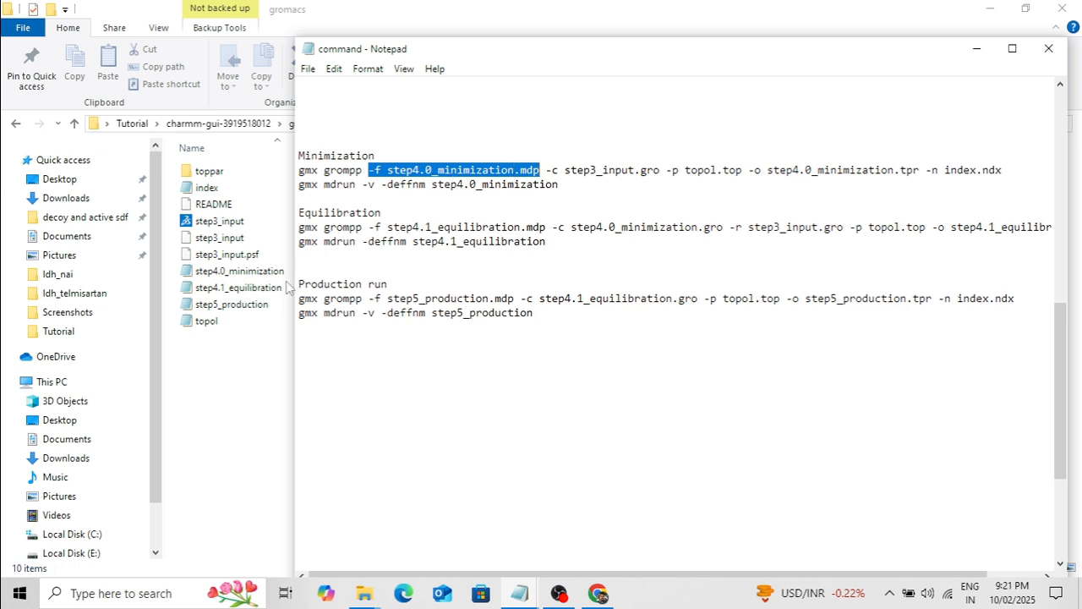
{"action": "left_click_drag", "start_coordinate": [560, 49], "coordinate": [748, 66]}
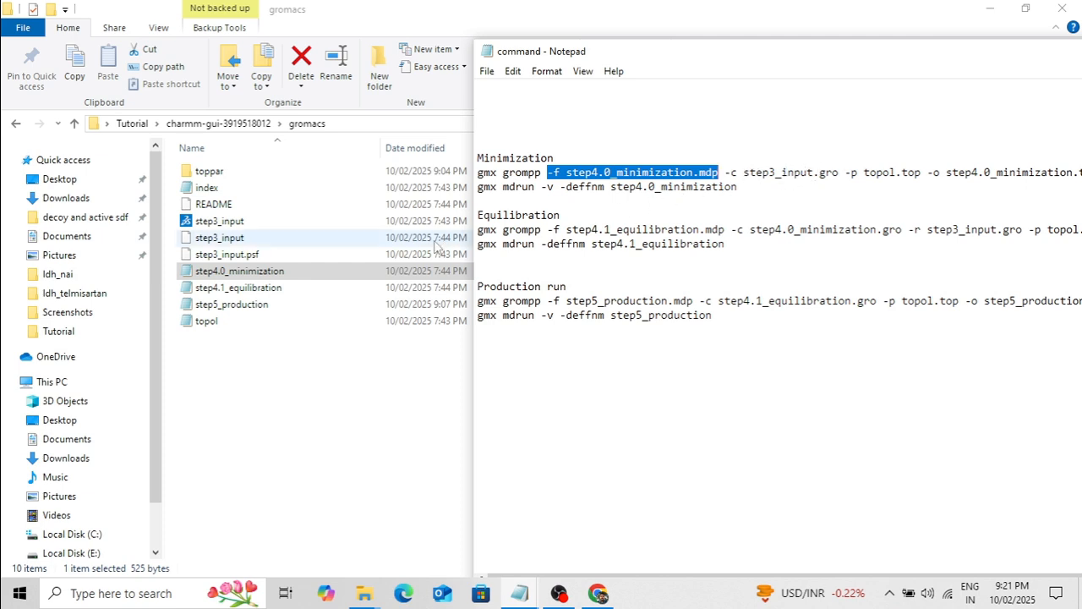
{"action": "left_click", "coordinate": [250, 221]}
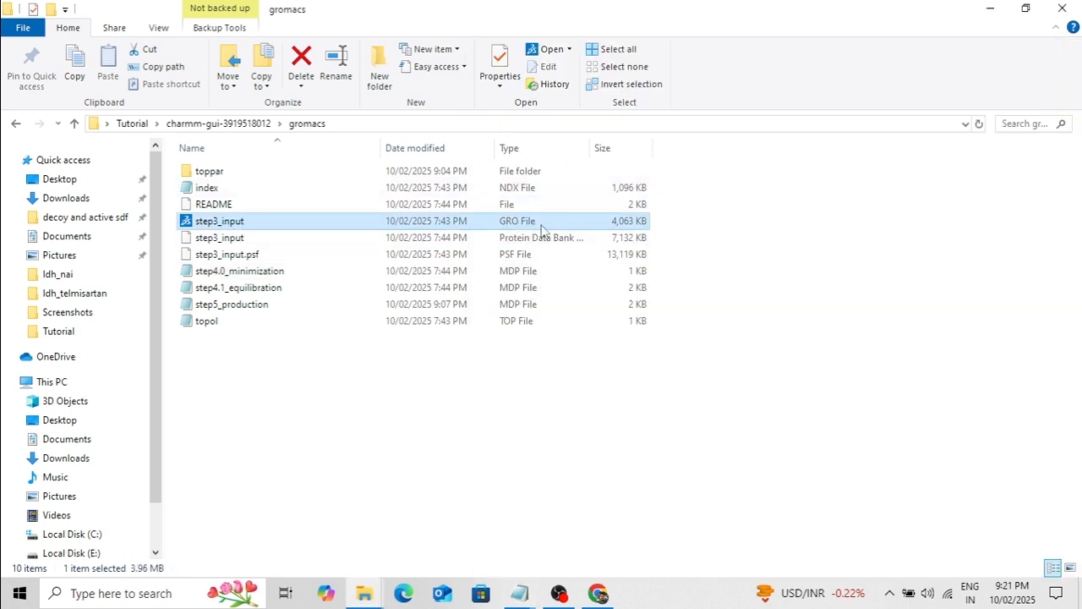
{"action": "left_click", "coordinate": [519, 592]}
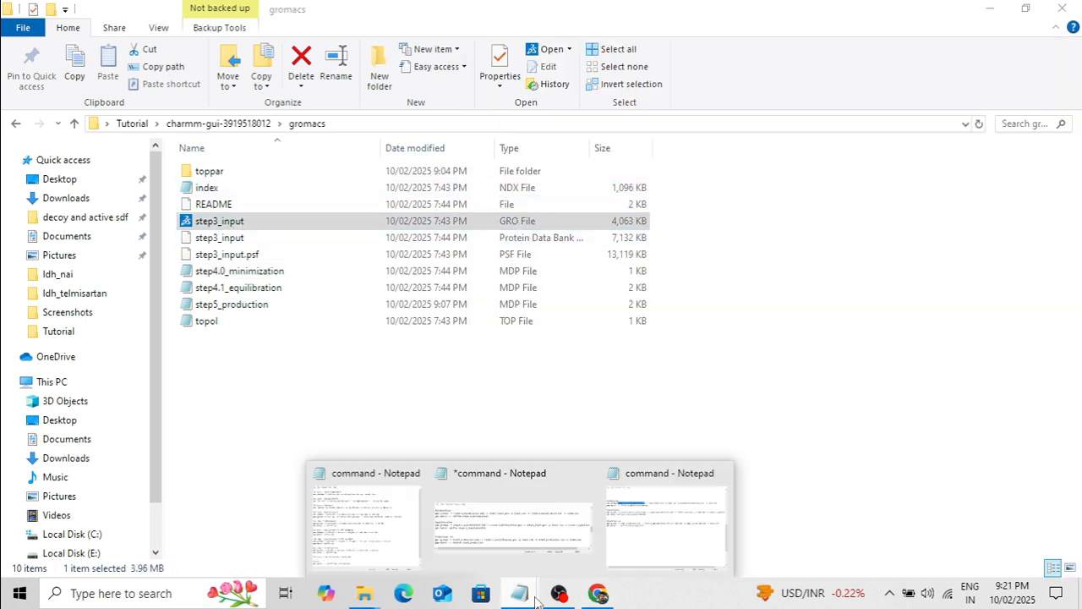
{"action": "left_click", "coordinate": [646, 541]}
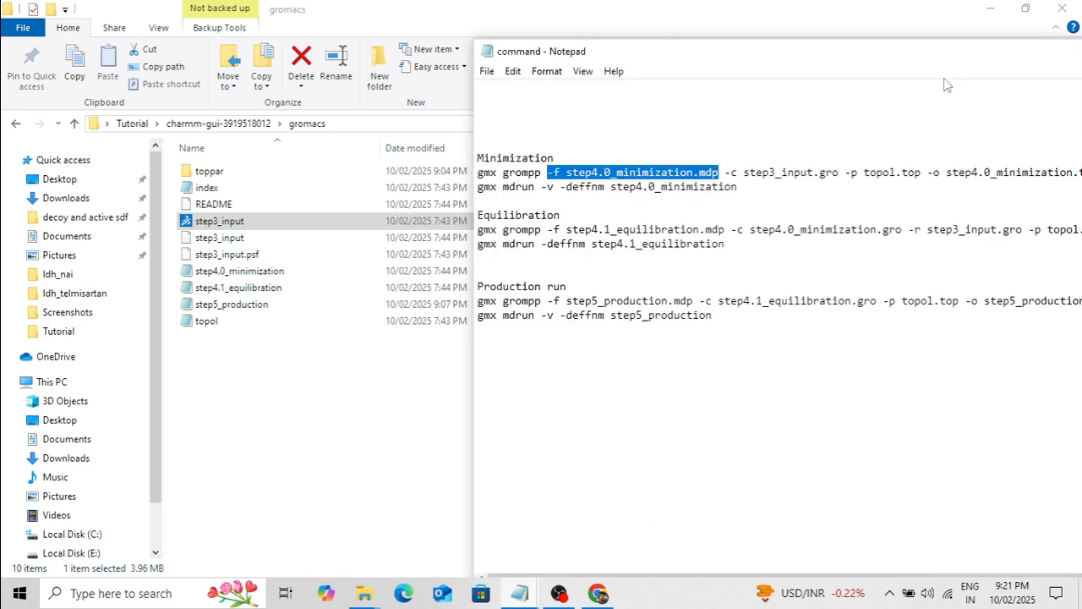
{"action": "left_click_drag", "start_coordinate": [906, 63], "coordinate": [831, 59]}
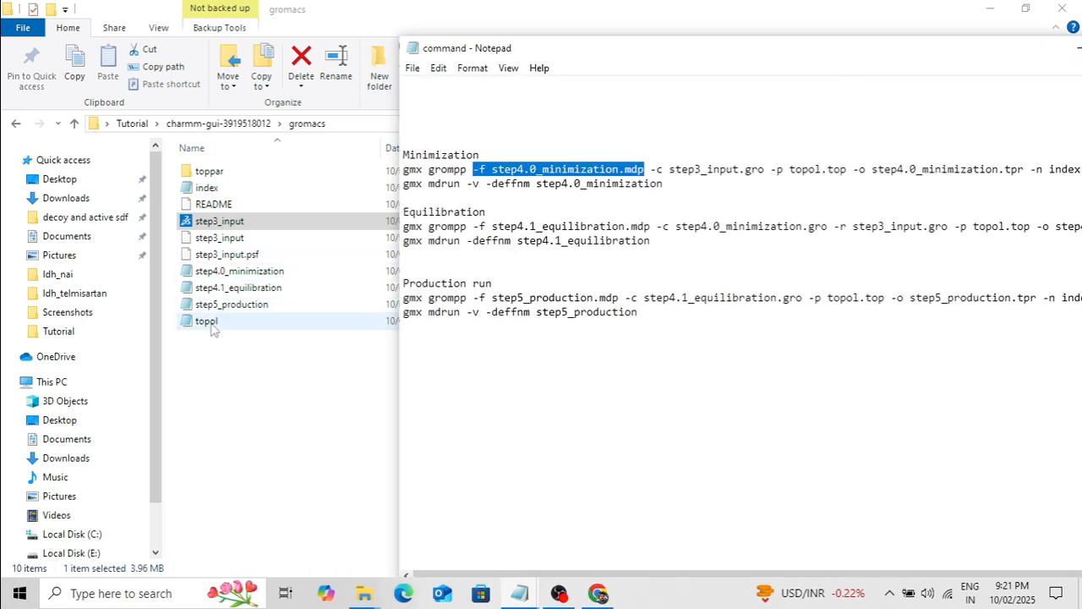
{"action": "left_click_drag", "start_coordinate": [729, 54], "coordinate": [640, 61]}
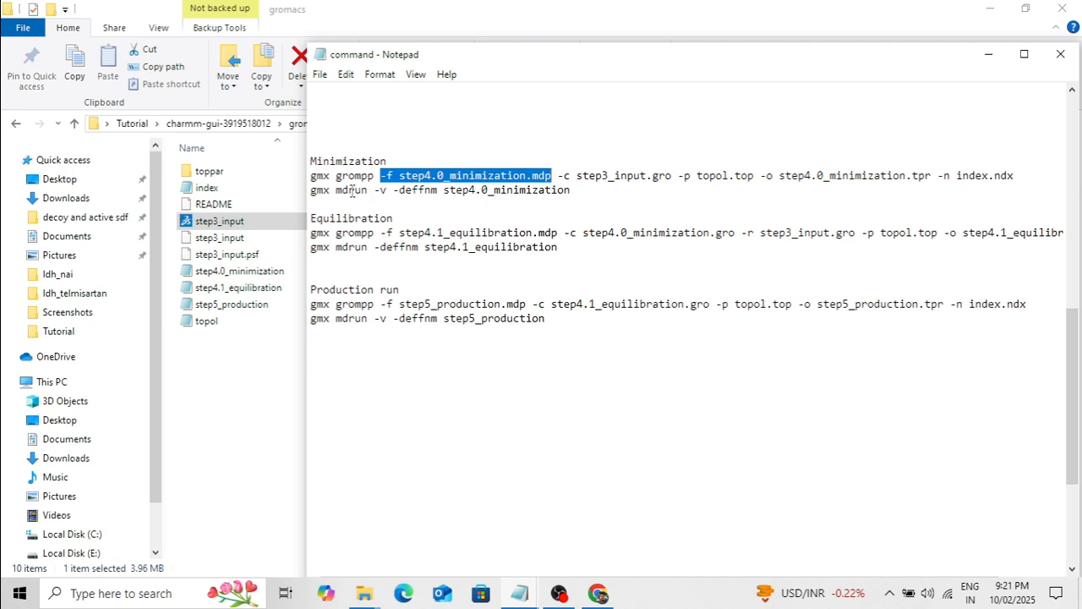
Step: Examine the Equilibration grompp command's step4.1_equilibration.mdp and remaining arguments, plus the mdrun command below it
{"action": "left_click_drag", "start_coordinate": [596, 61], "coordinate": [647, 32]}
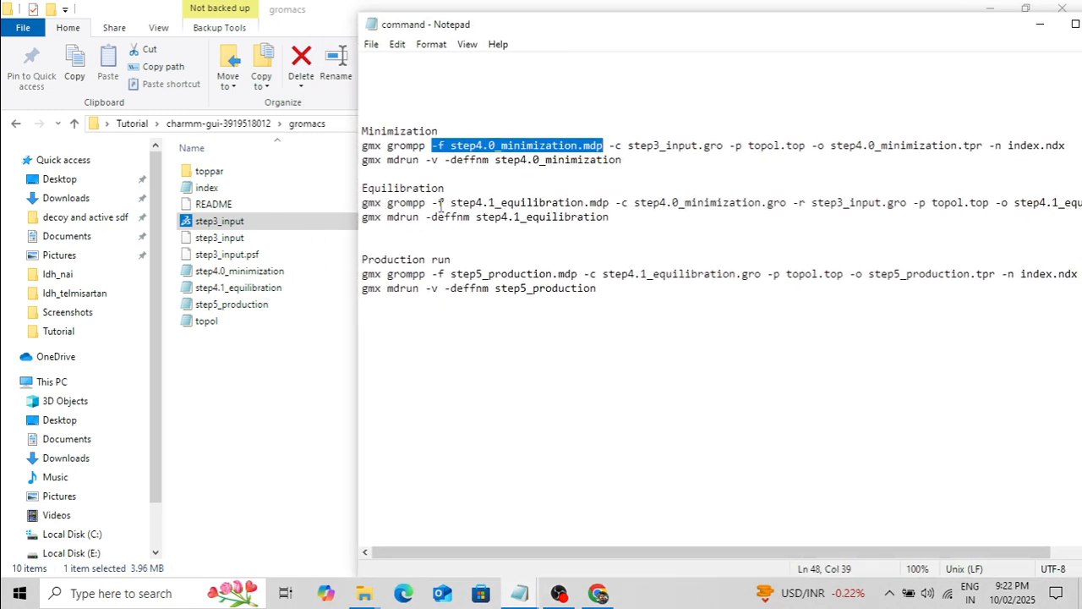
{"action": "left_click", "coordinate": [439, 204]}
{"action": "left_click_drag", "start_coordinate": [439, 204], "coordinate": [609, 204]}
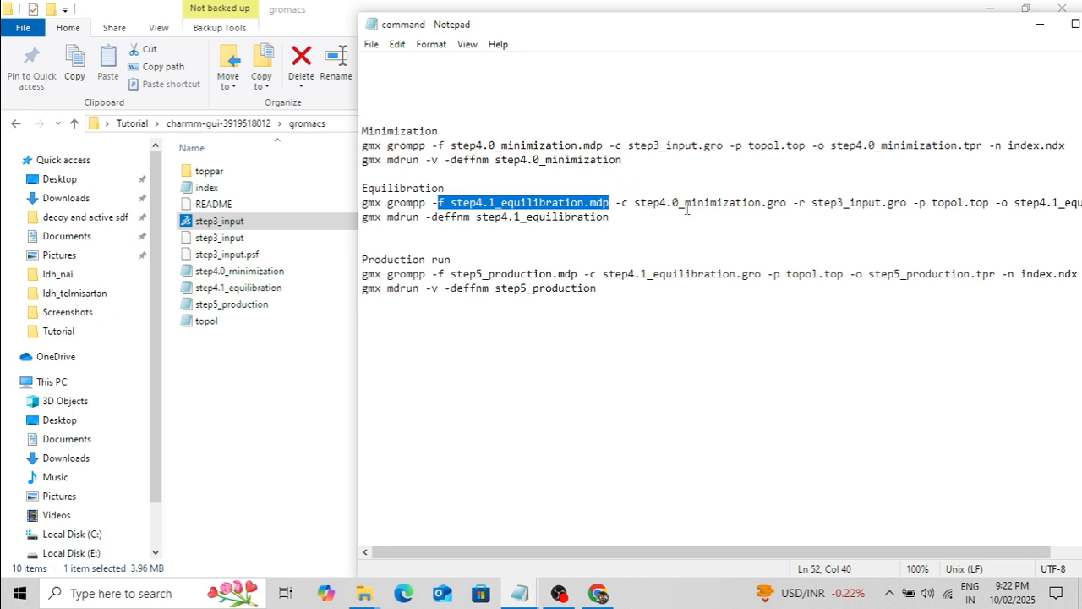
{"action": "left_click_drag", "start_coordinate": [778, 34], "coordinate": [597, 43]}
{"action": "left_click_drag", "start_coordinate": [952, 216], "coordinate": [1068, 212]}
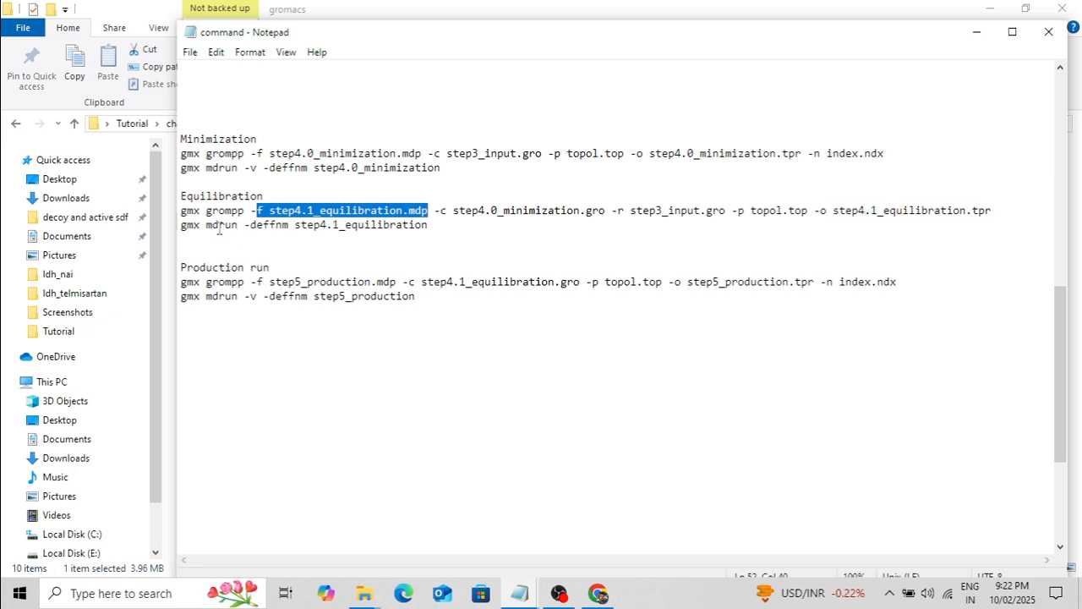
{"action": "left_click_drag", "start_coordinate": [180, 225], "coordinate": [430, 225]}
Step: Compare the Production run commands with the files in the gromacs folder
{"action": "left_click_drag", "start_coordinate": [380, 40], "coordinate": [640, 45]}
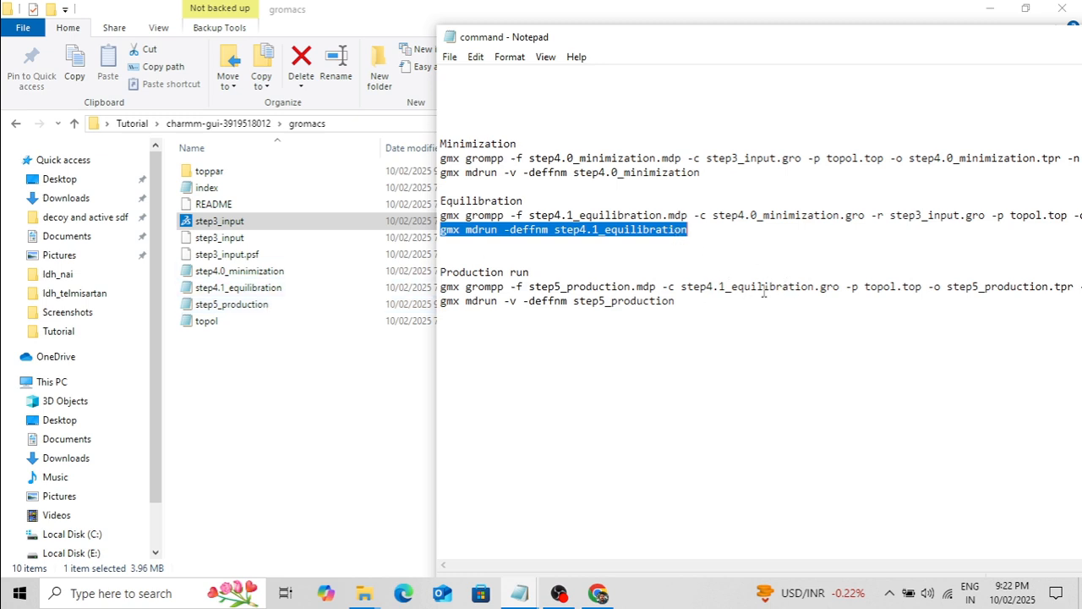
{"action": "left_click_drag", "start_coordinate": [690, 44], "coordinate": [555, 49]}
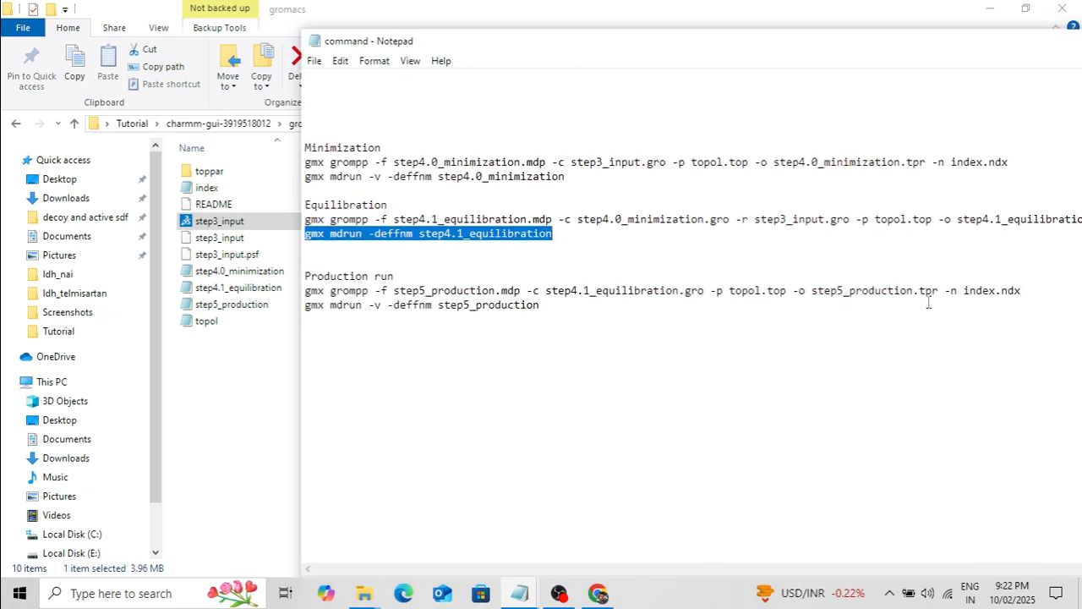
{"action": "left_click_drag", "start_coordinate": [550, 48], "coordinate": [614, 48]}
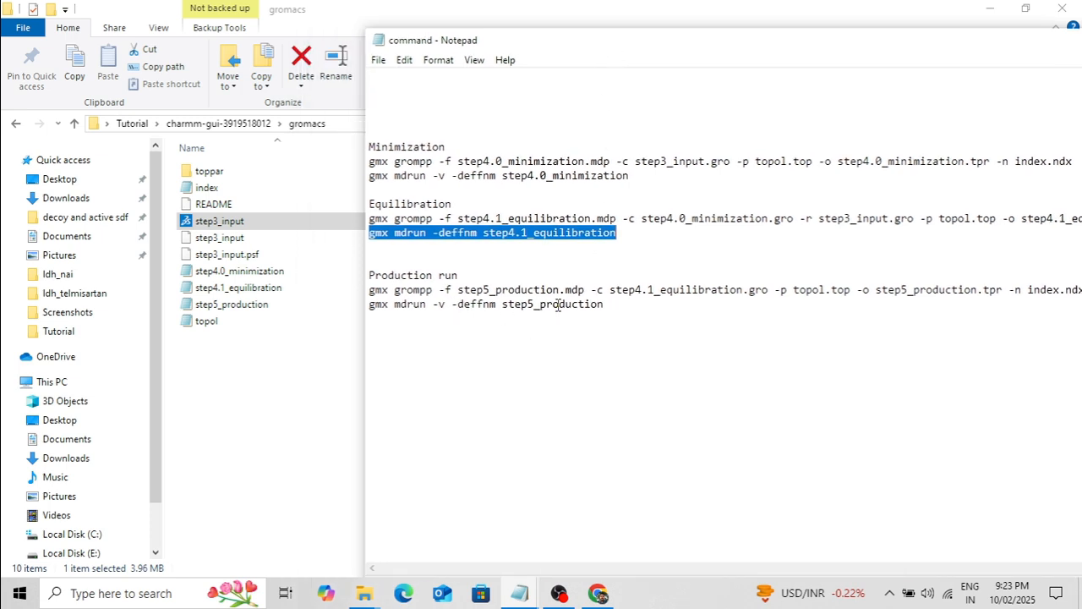
Step: Review the whole command block from Minimization to Production run, with its long lines fully in view
{"action": "left_click", "coordinate": [468, 152]}
{"action": "left_click_drag", "start_coordinate": [370, 148], "coordinate": [619, 328]}
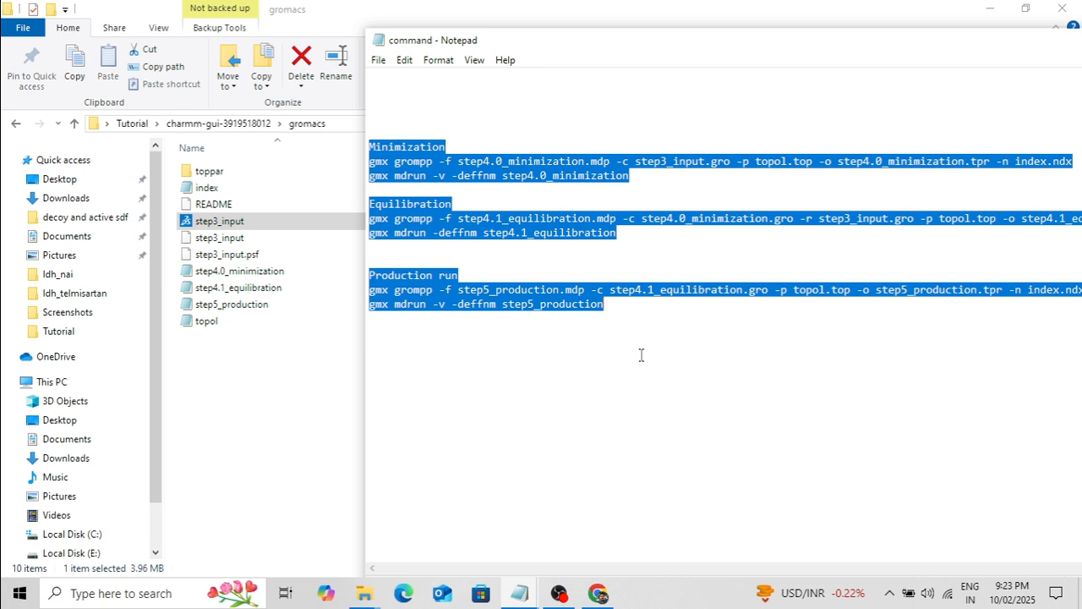
{"action": "left_click", "coordinate": [641, 355]}
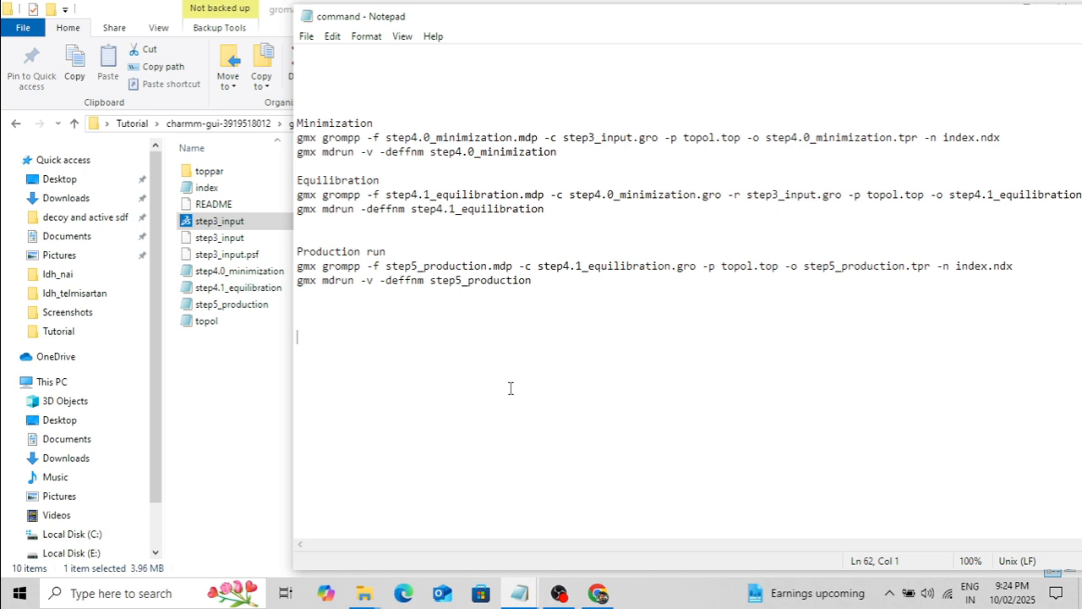
{"action": "left_click_drag", "start_coordinate": [627, 26], "coordinate": [499, 42]}
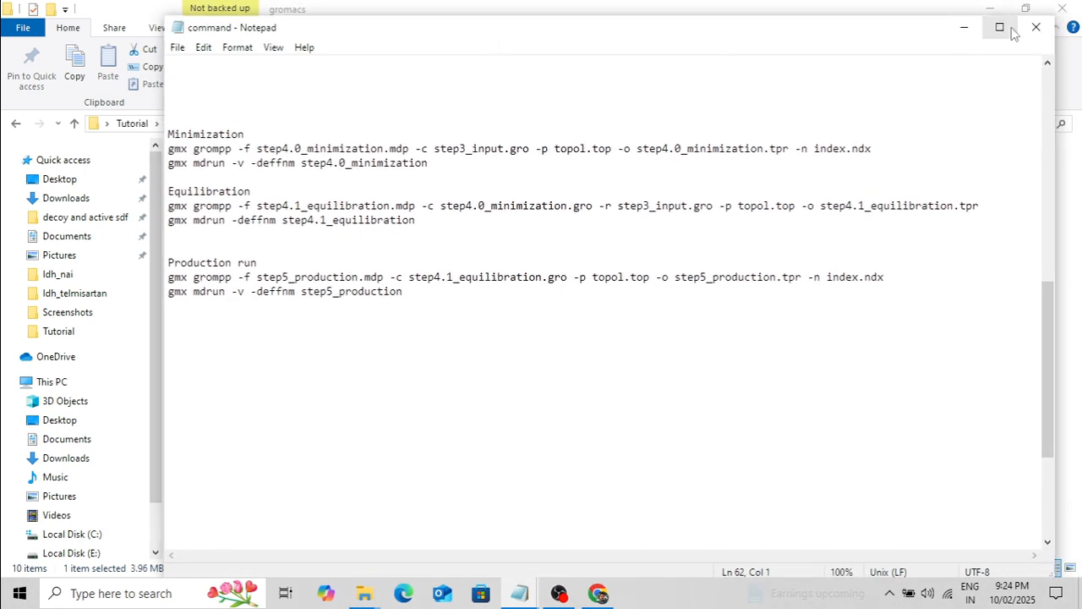